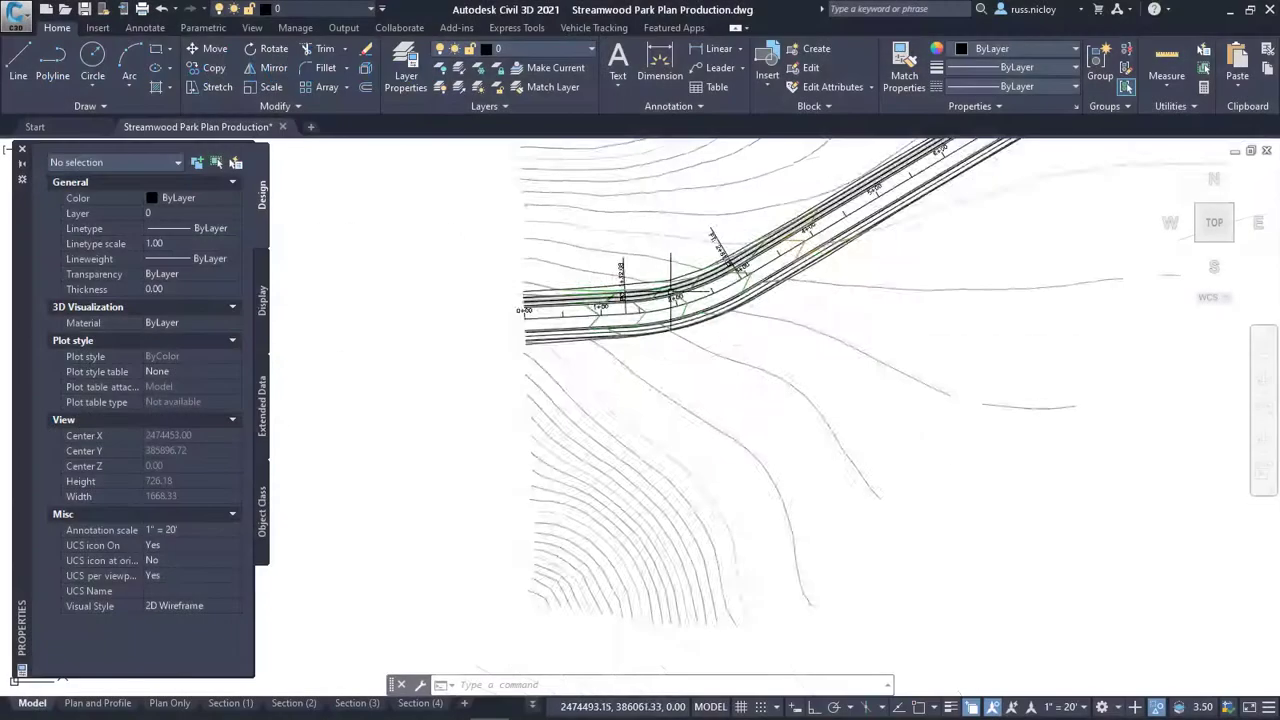
# Duplicate the Plan and Profile layout, then return to model space.
pyautogui.moveTo(788, 390); pyautogui.dragTo(769, 435, button='middle')
pyautogui.moveTo(1042, 414); pyautogui.dragTo(1018, 436, button='middle')
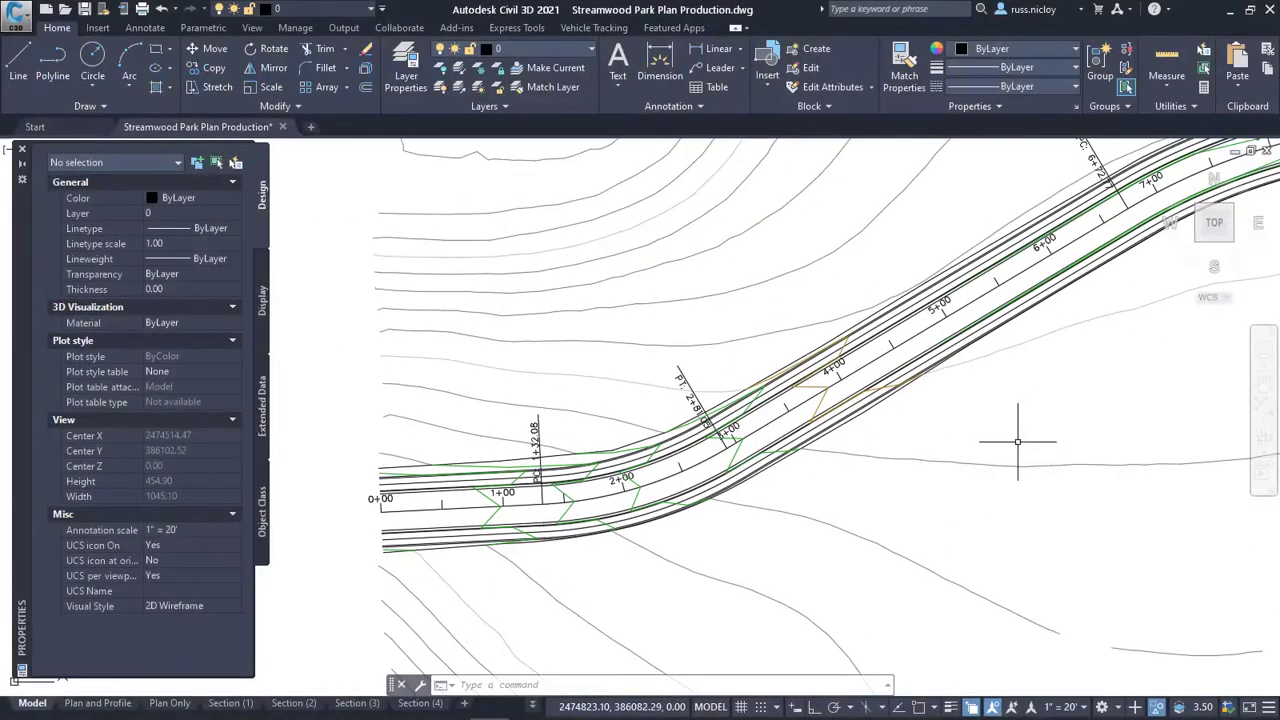
pyautogui.moveTo(1057, 479); pyautogui.dragTo(960, 450, button='middle')
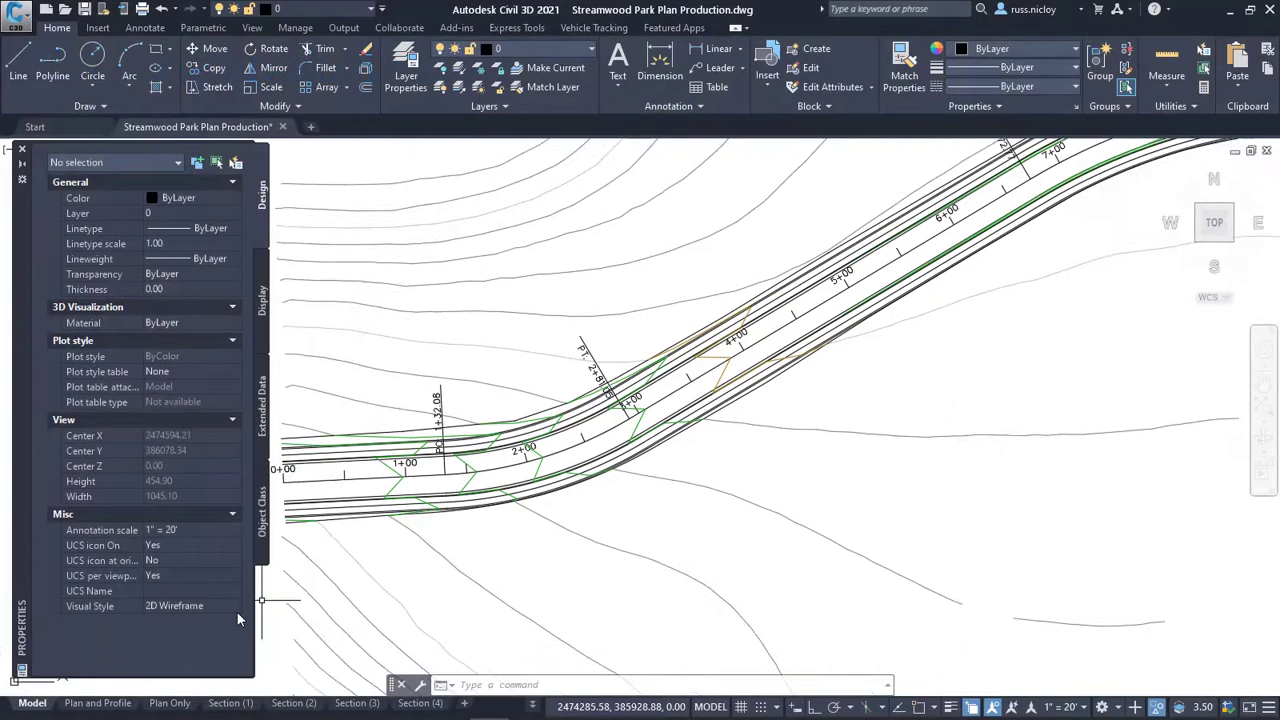
pyautogui.click(98, 703)
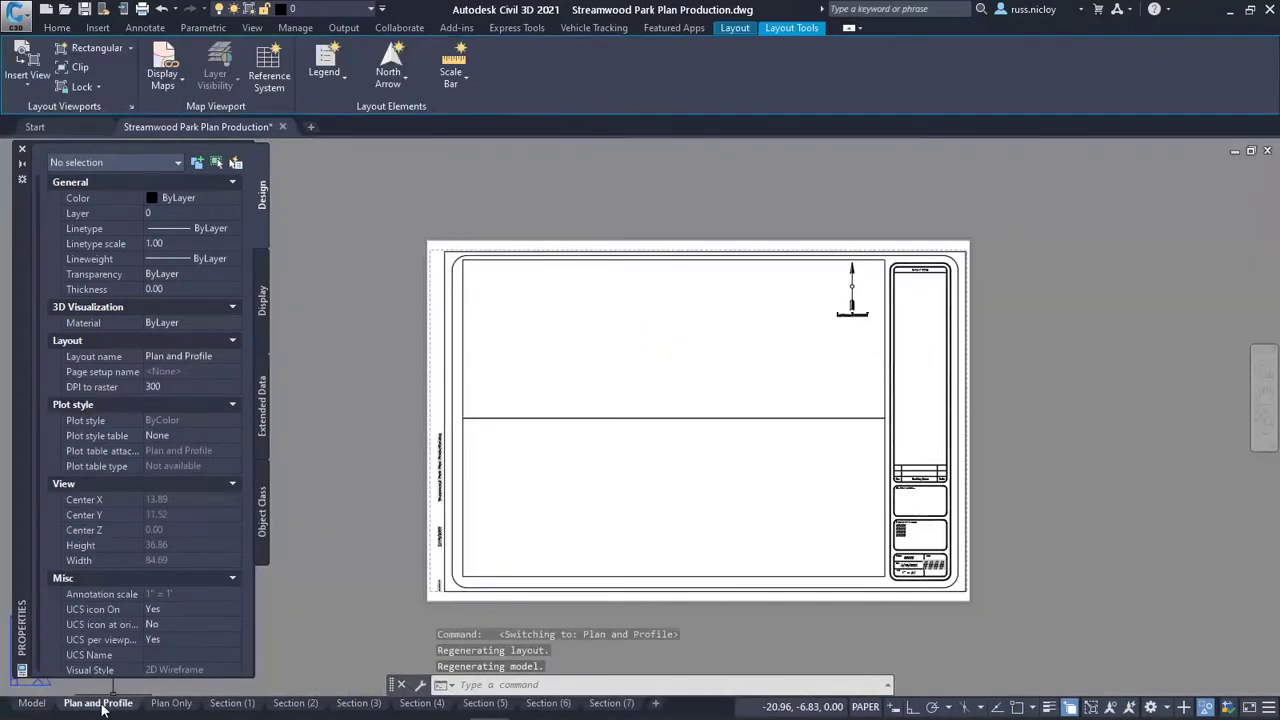
pyautogui.keyDown('ctrl'); pyautogui.moveTo(125, 706); pyautogui.dragTo(132, 710); pyautogui.keyUp('ctrl')
pyautogui.click(32, 703)
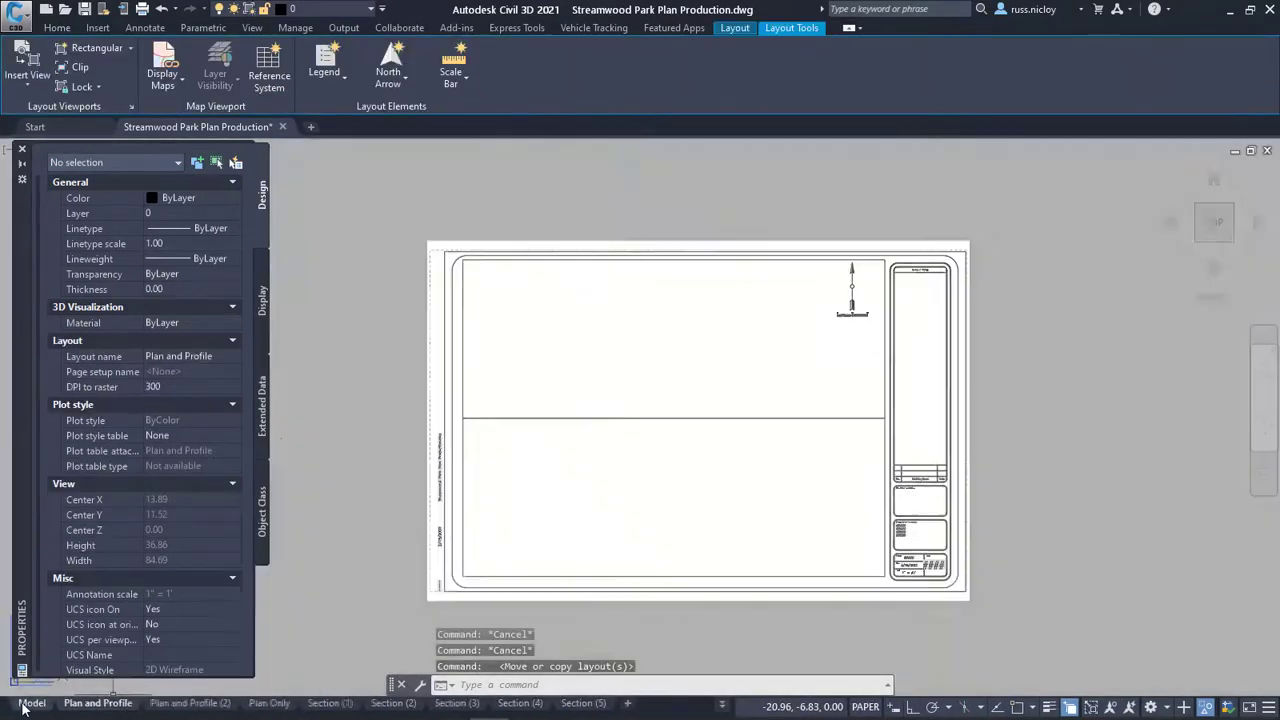
# Activate and unlock the upper viewport of the Plan and Profile layout and frame the road's start in it.
pyautogui.moveTo(480, 497)
pyautogui.mouseDown(button='middle')
pyautogui.moveTo(571, 497)
pyautogui.moveTo(490, 519)
pyautogui.mouseUp(button='middle')
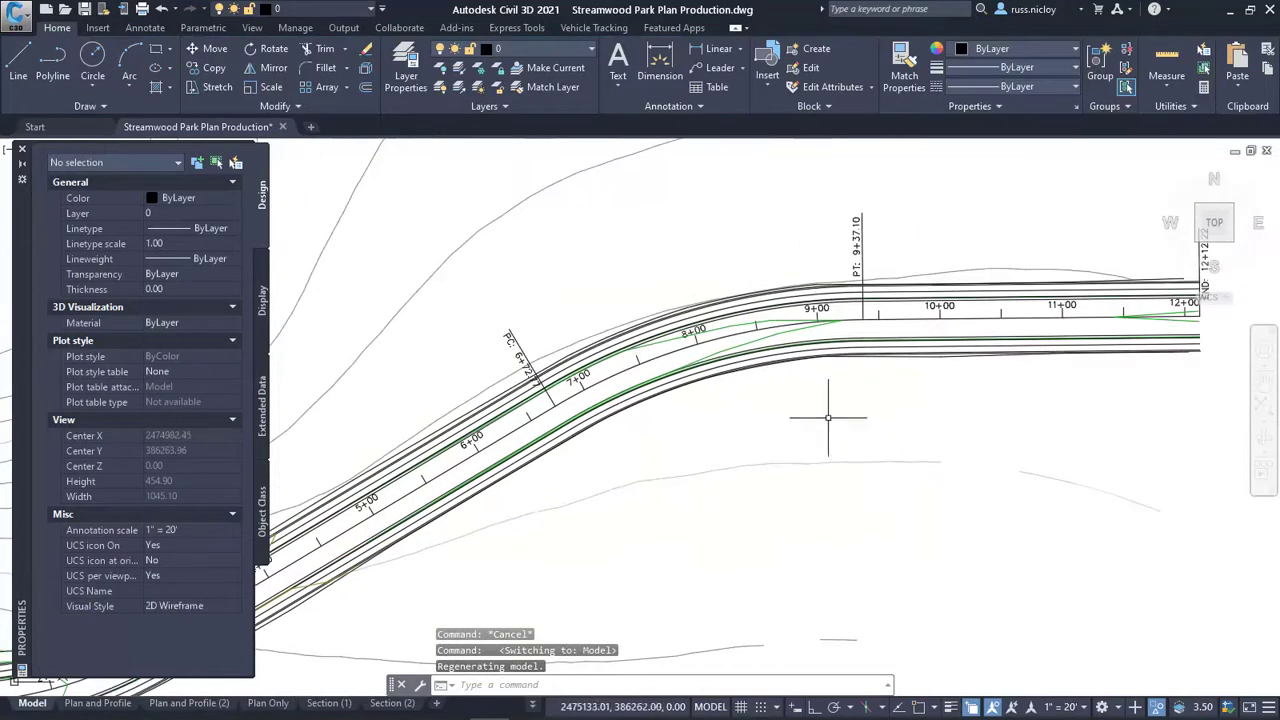
pyautogui.moveTo(788, 459); pyautogui.dragTo(971, 398, button='middle')
pyautogui.scroll(-2, 971, 398)
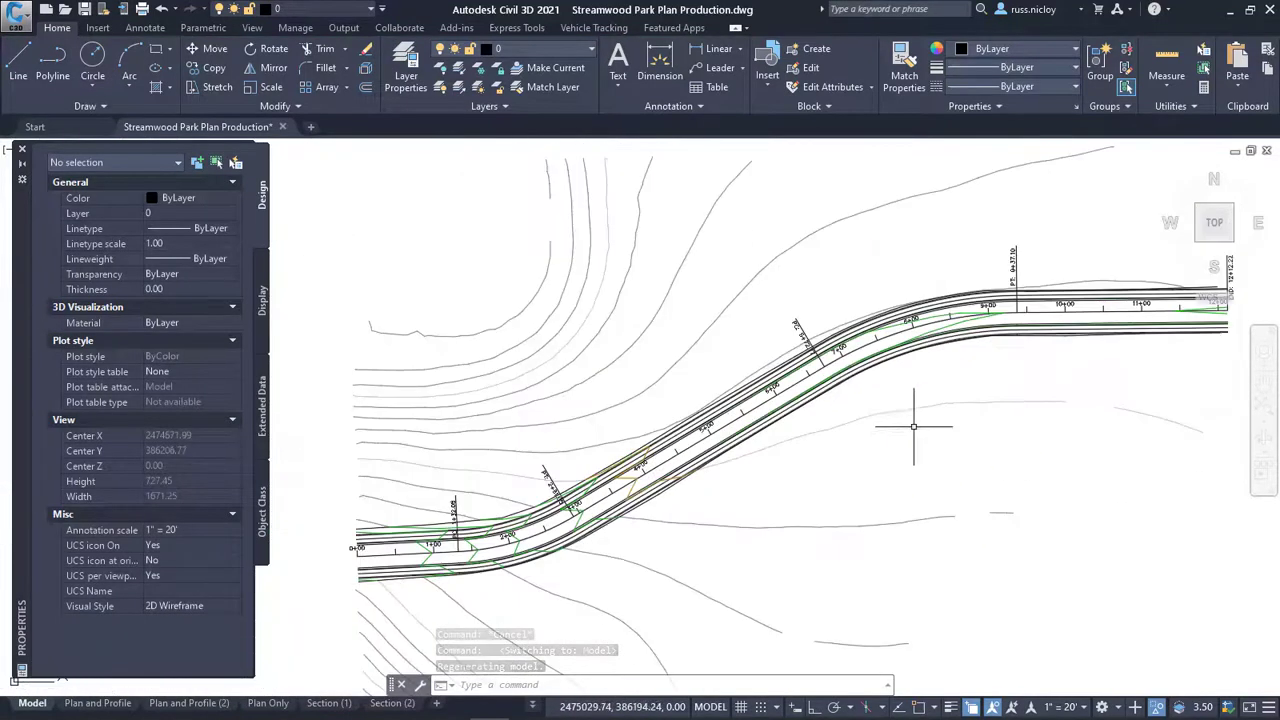
pyautogui.click(97, 703)
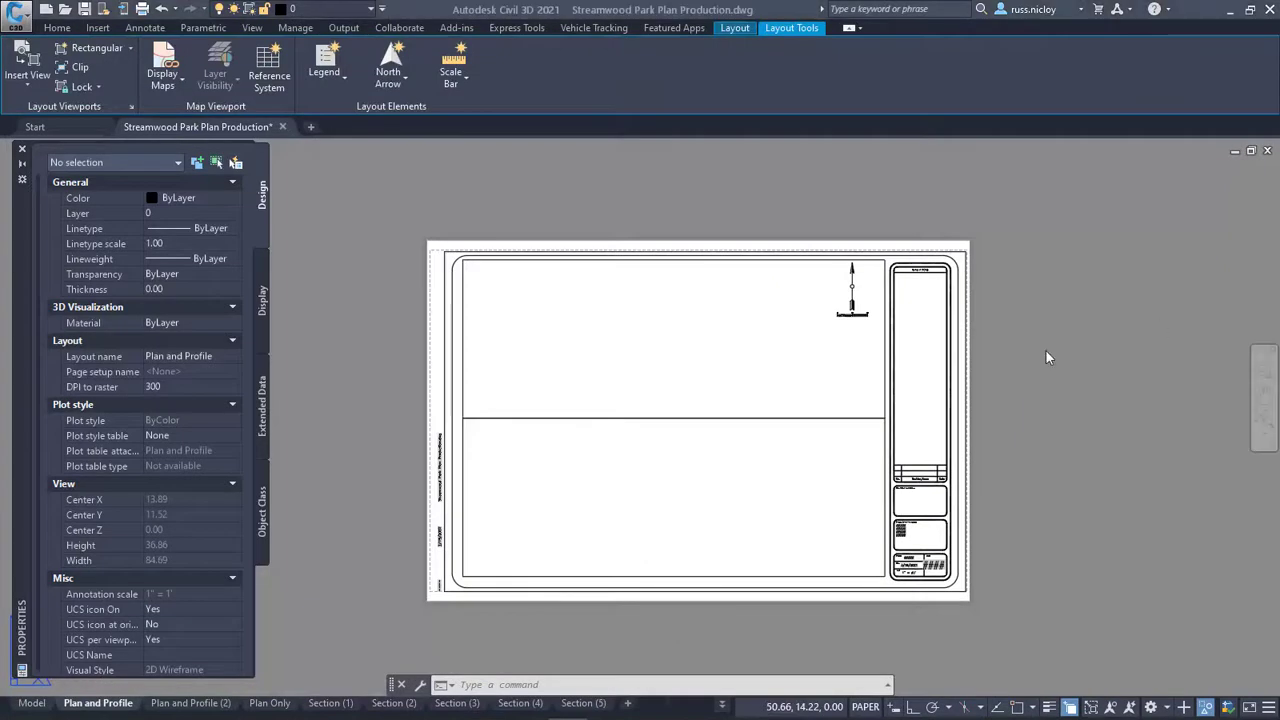
pyautogui.doubleClick(703, 374)
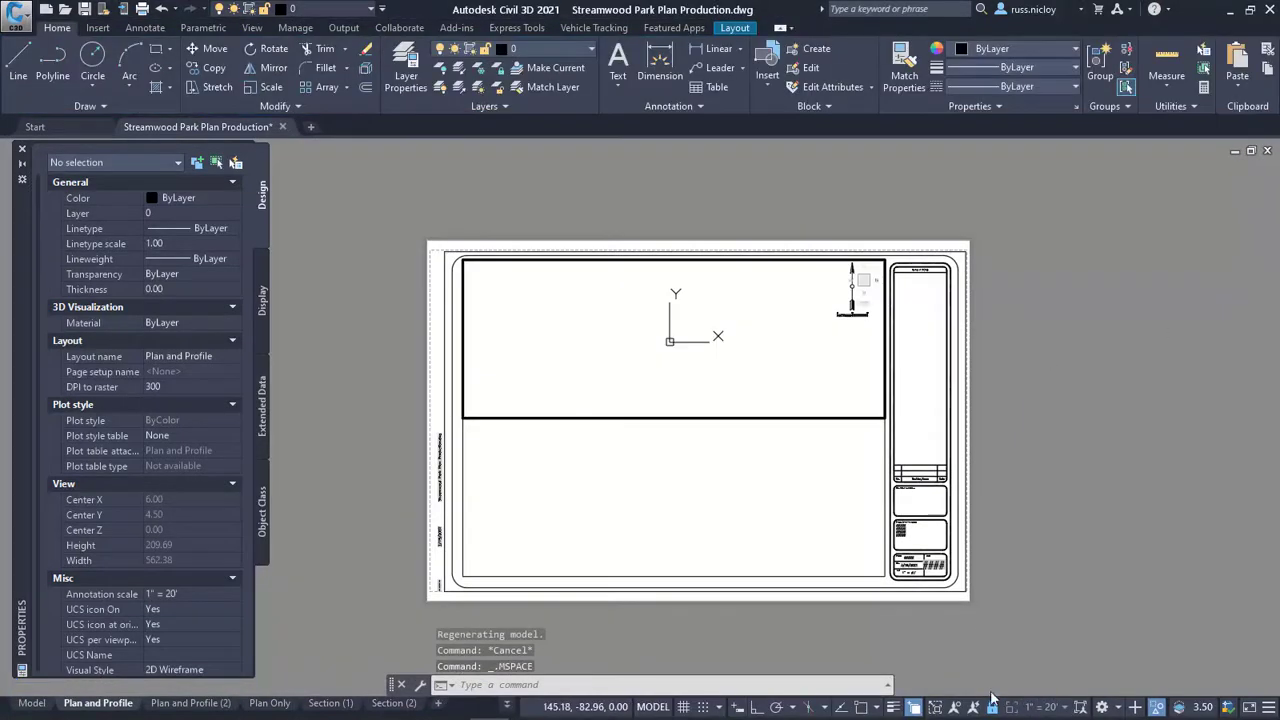
pyautogui.middleClick(729, 382)
pyautogui.middleClick(729, 382)
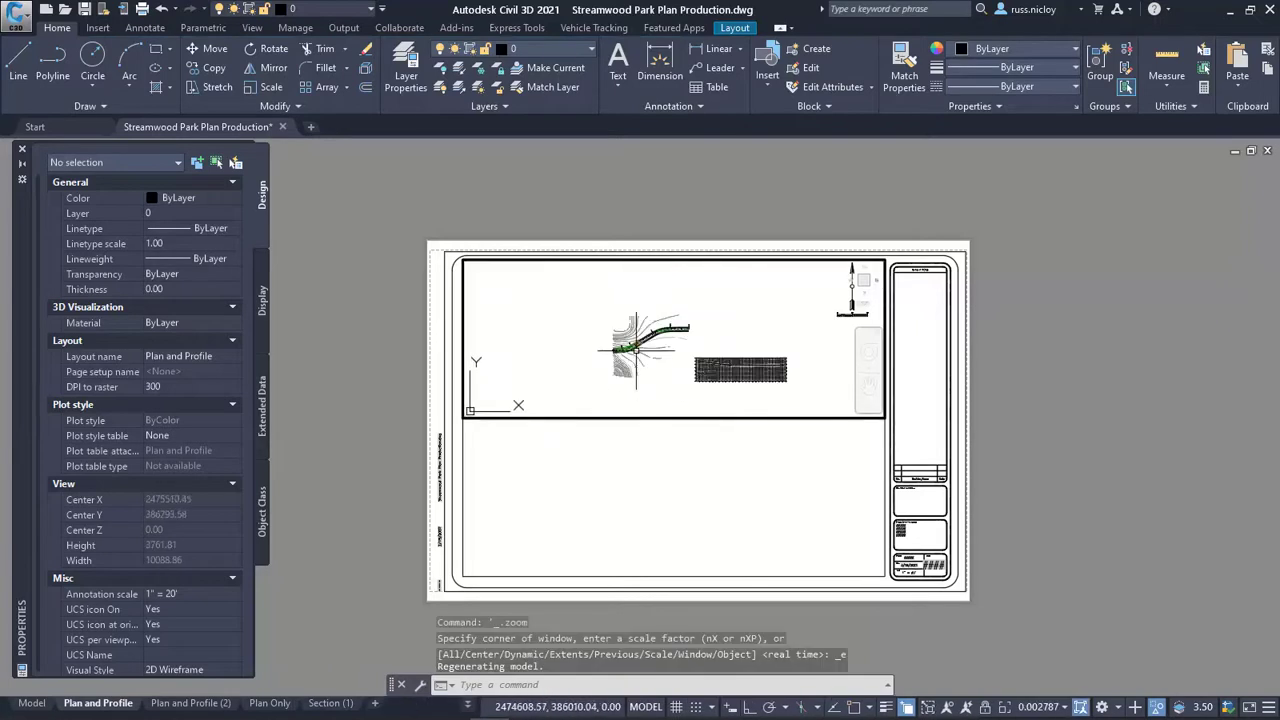
pyautogui.scroll(8, 666, 363)
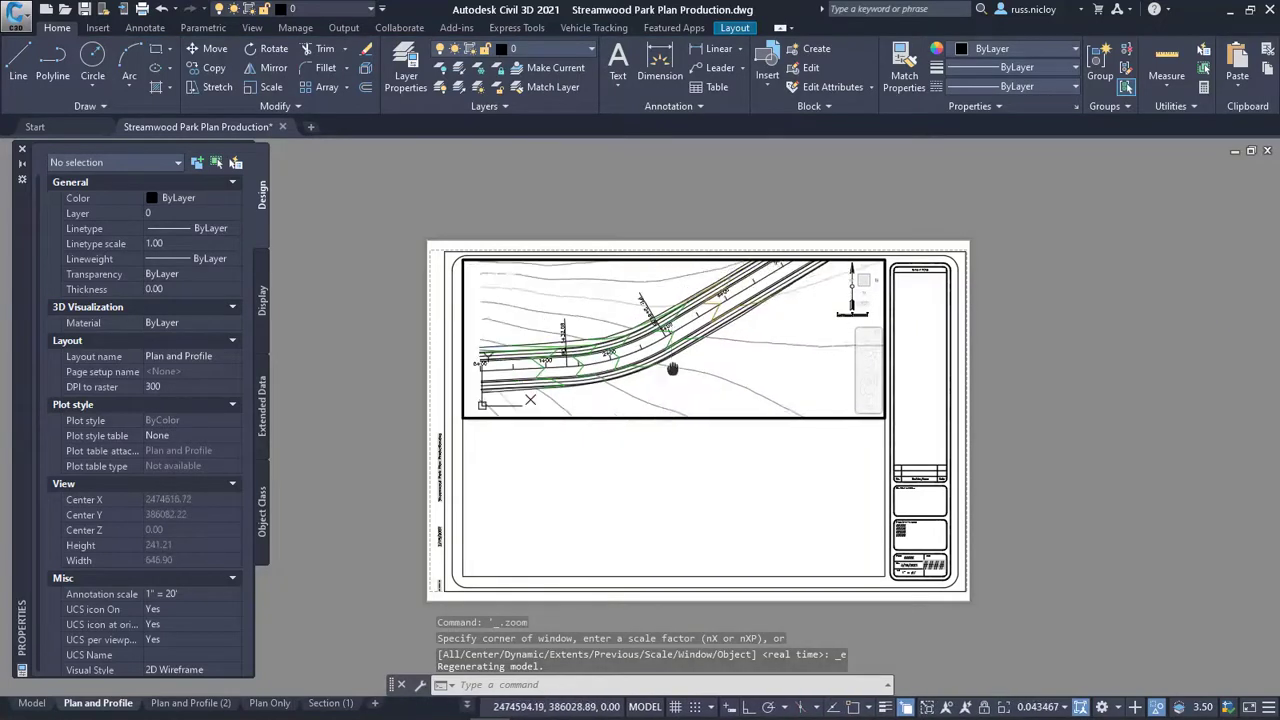
pyautogui.moveTo(666, 363); pyautogui.dragTo(721, 366, button='middle')
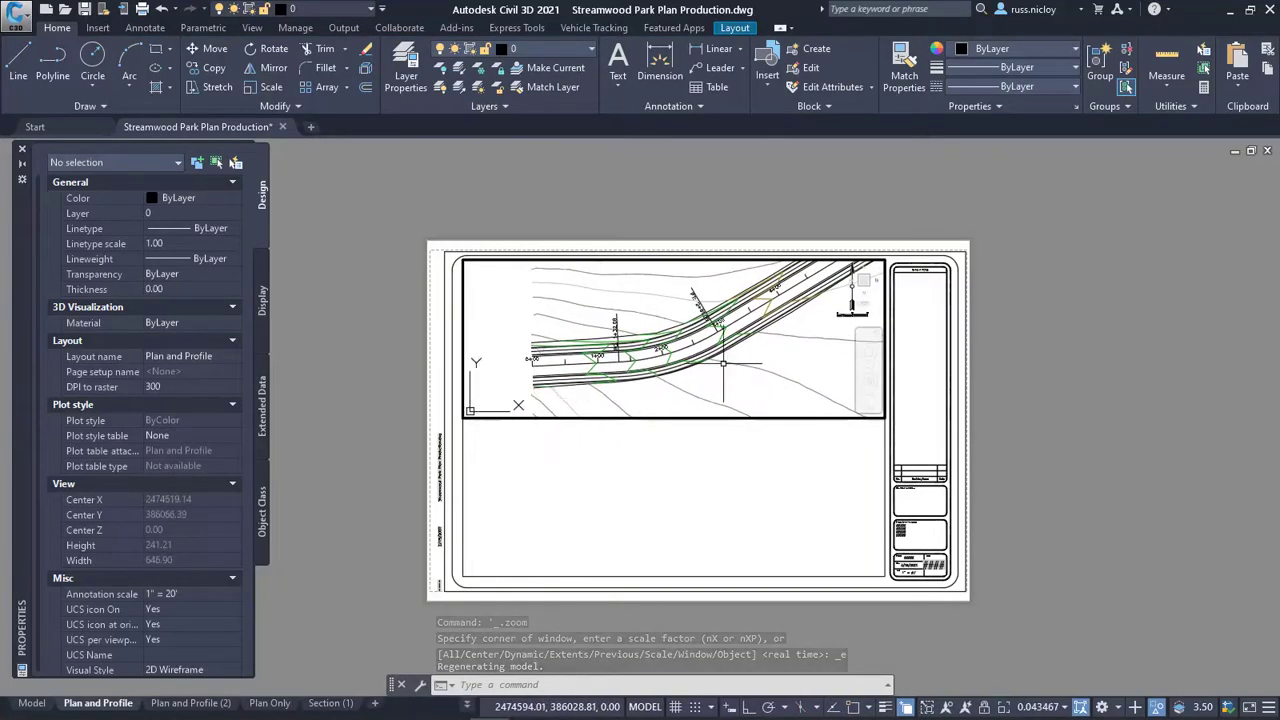
# Set the upper viewport's scale to 1" = 20' and reposition the beginning of the road within it.
pyautogui.click(1066, 708)
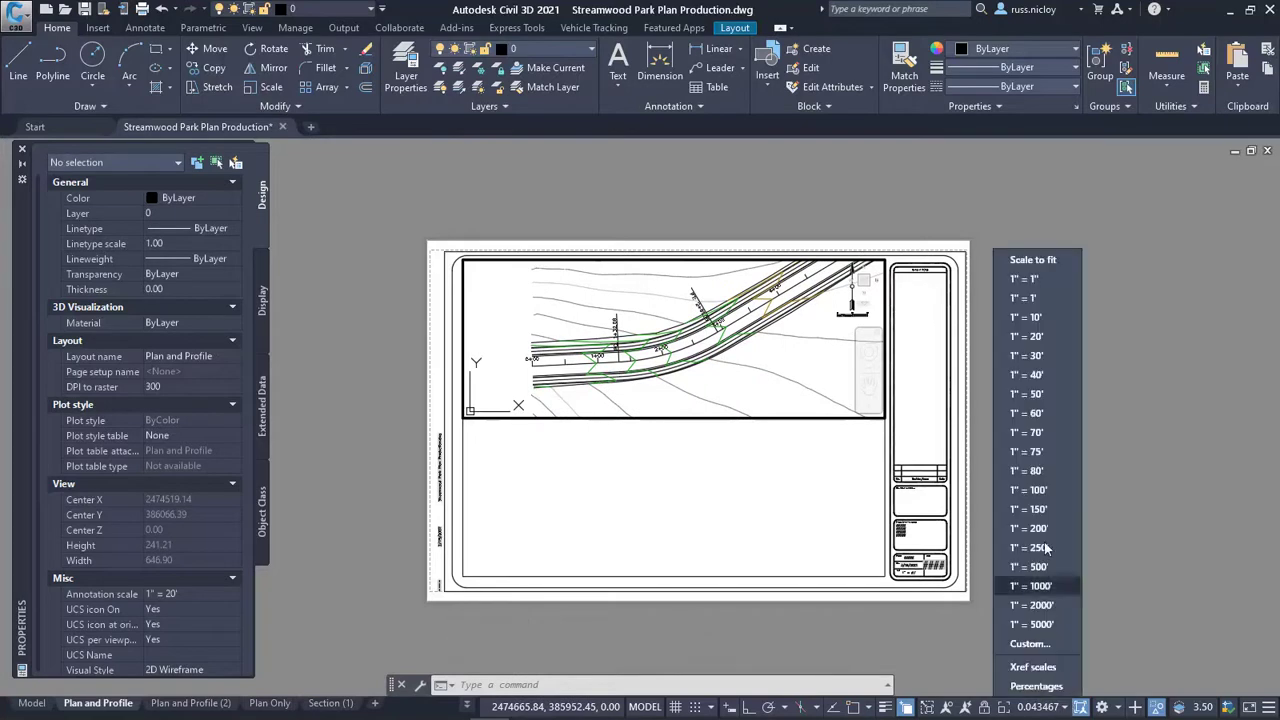
pyautogui.click(1042, 345)
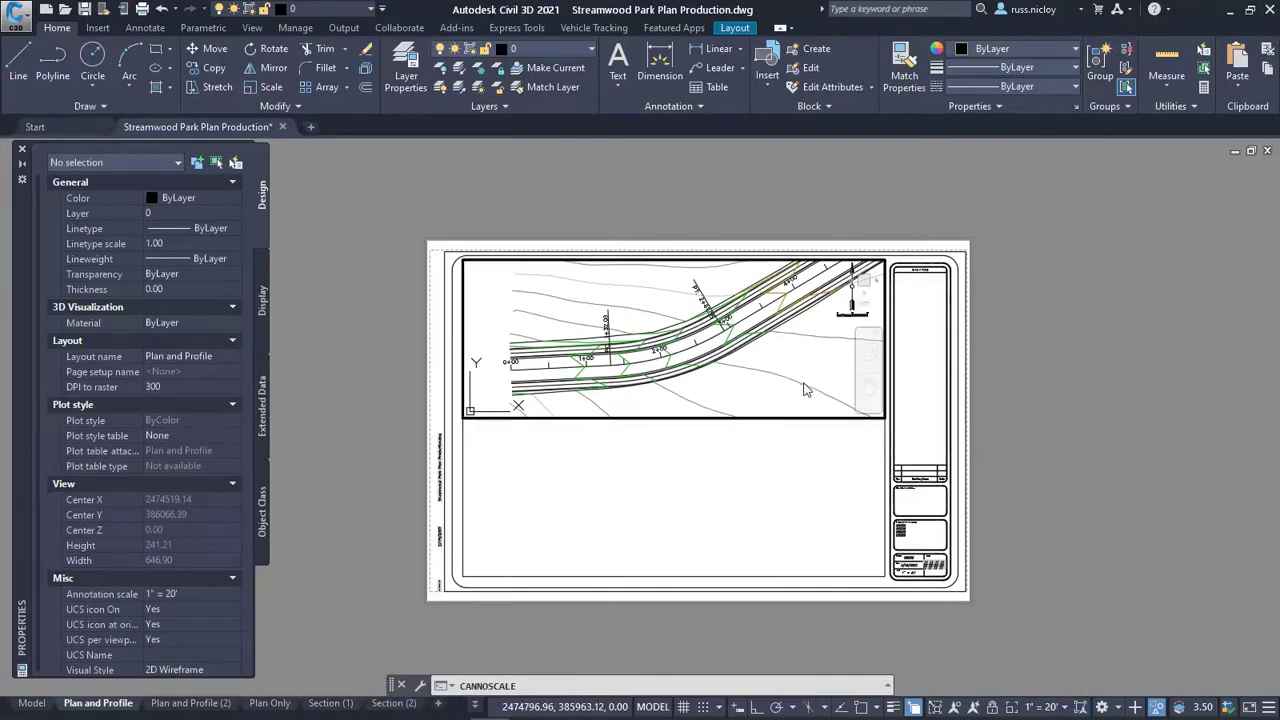
pyautogui.moveTo(804, 383); pyautogui.dragTo(765, 389, button='middle')
# Unlock the upper viewport of the Plan and Profile (2) layout and frame the far end of the road in it.
pyautogui.doubleClick(629, 385)
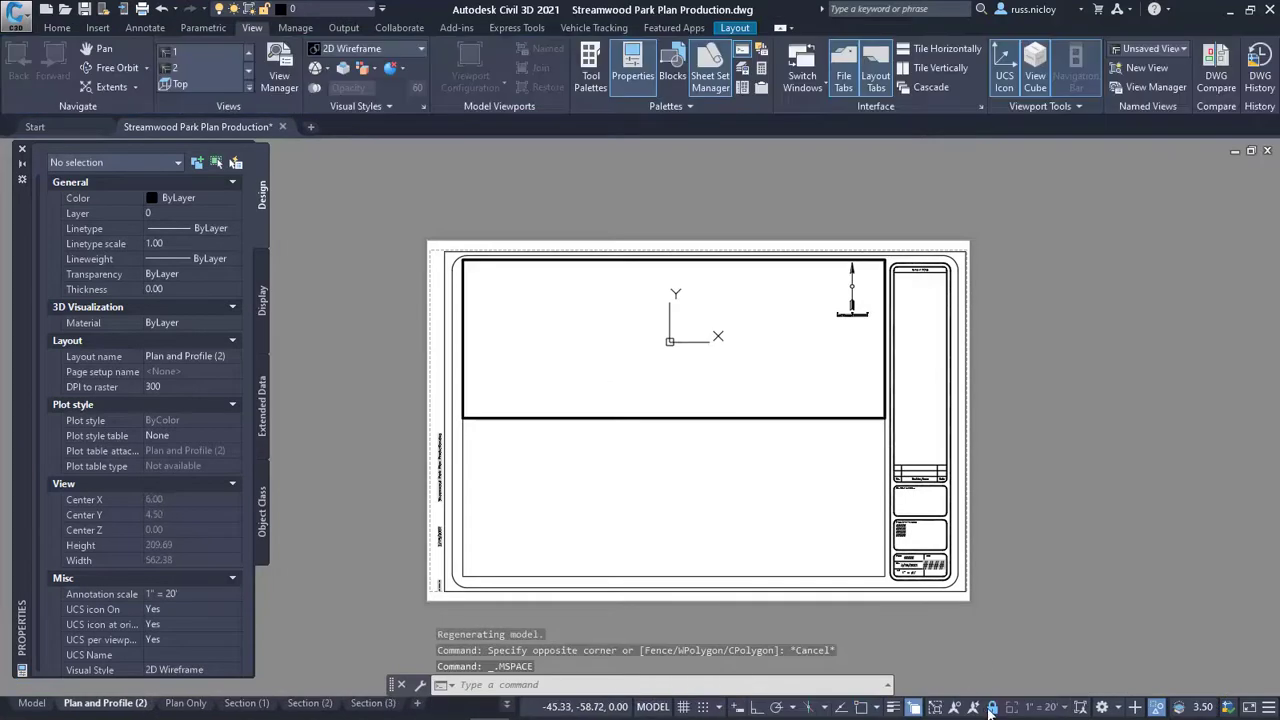
pyautogui.click(991, 708)
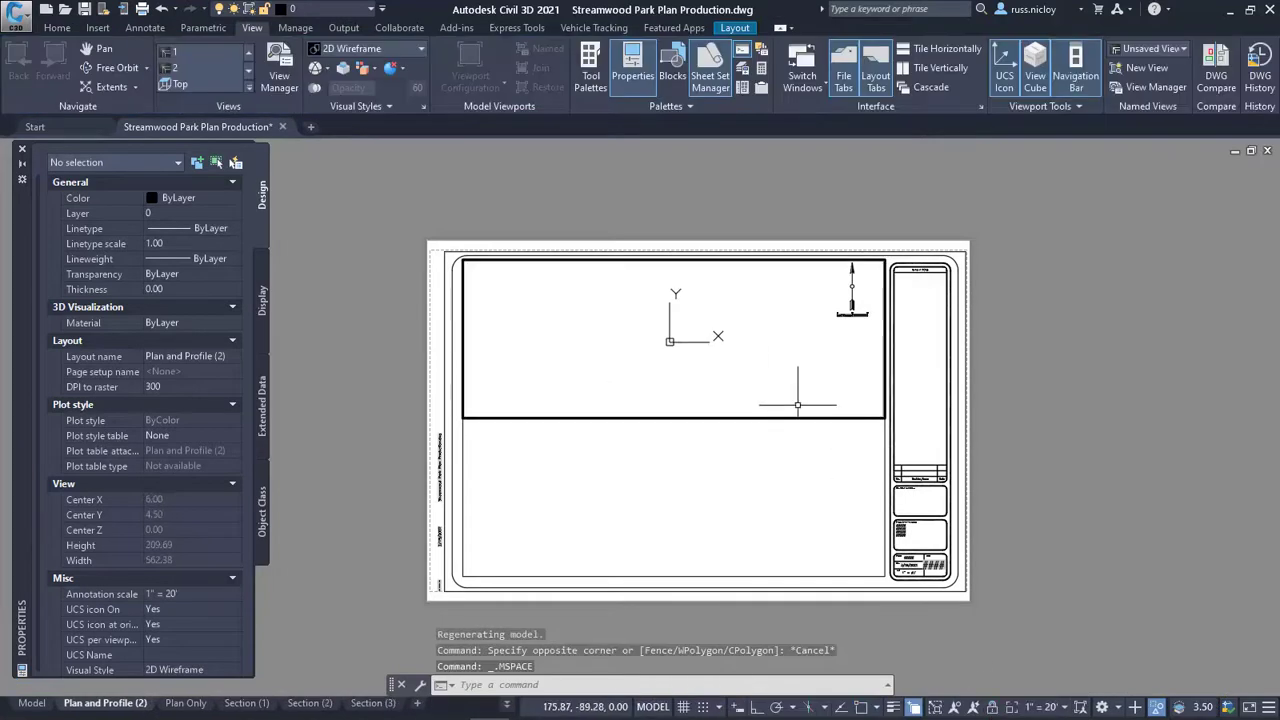
pyautogui.click(766, 380)
pyautogui.click(766, 380)
pyautogui.middleClick(757, 350)
pyautogui.middleClick(757, 350)
pyautogui.moveTo(751, 335); pyautogui.dragTo(757, 391, button='middle')
pyautogui.scroll(8, 655, 345)
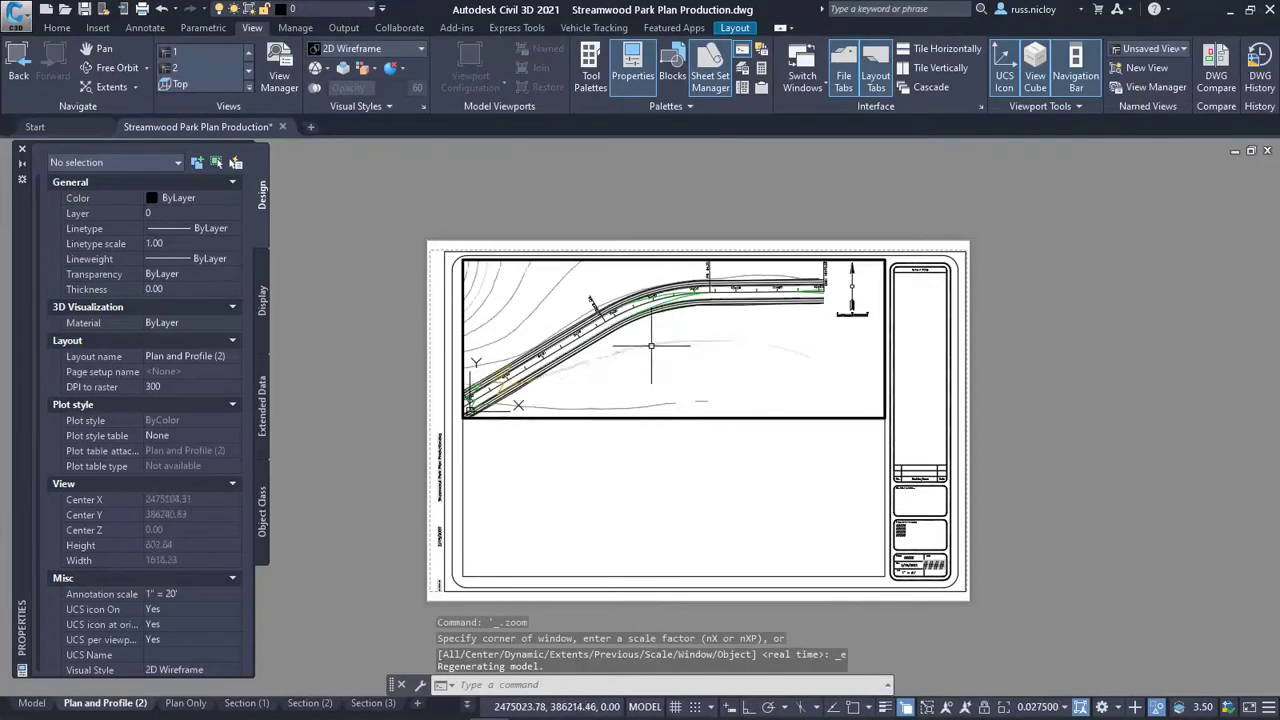
# Rotate the plan view in that viewport with Free Orbit so the road runs across it, and open the viewport scale choices.
pyautogui.click(122, 72)
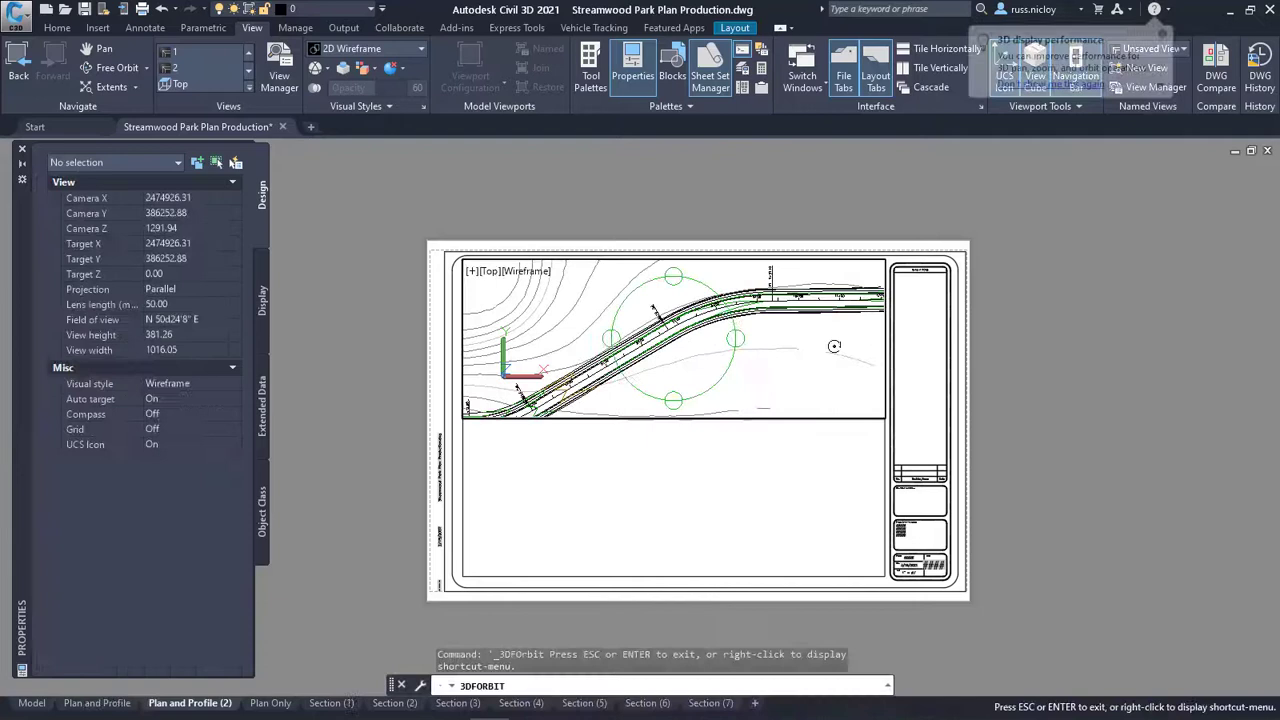
pyautogui.moveTo(834, 346)
pyautogui.mouseDown()
pyautogui.moveTo(834, 391)
pyautogui.moveTo(797, 383)
pyautogui.moveTo(808, 378)
pyautogui.mouseUp()
pyautogui.rightClick(1049, 627)
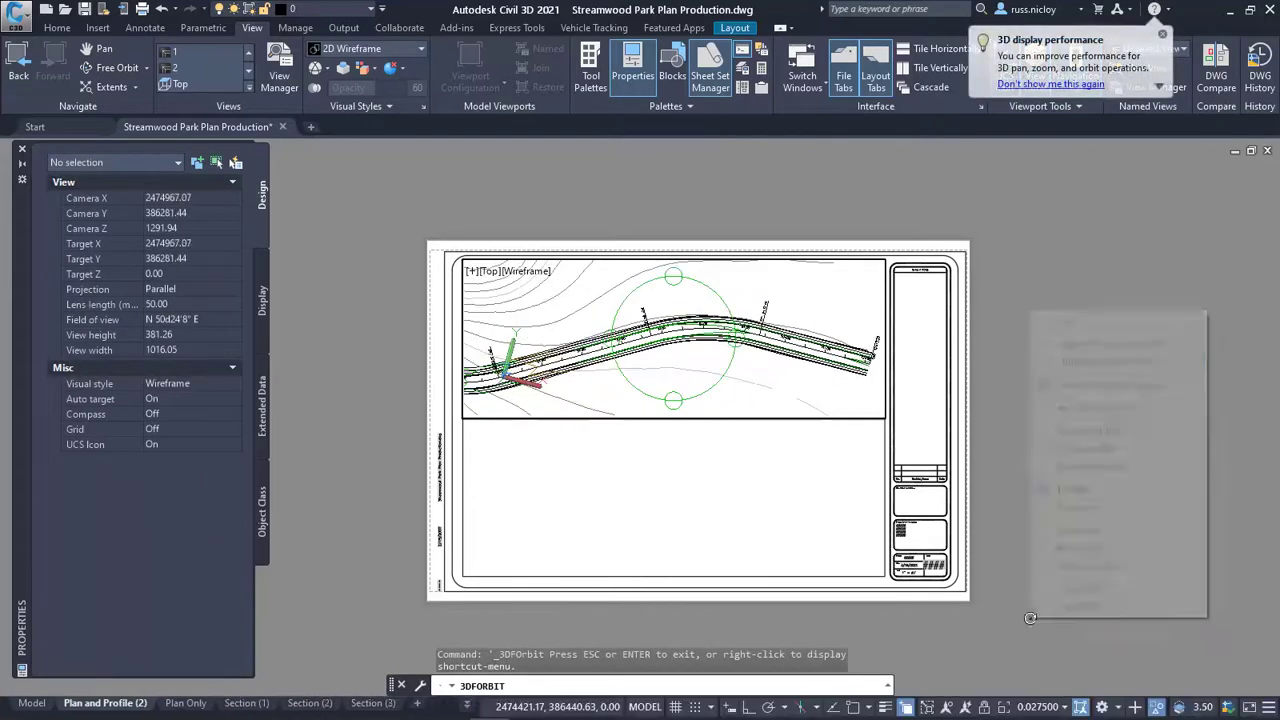
pyautogui.click(990, 317)
pyautogui.click(1064, 707)
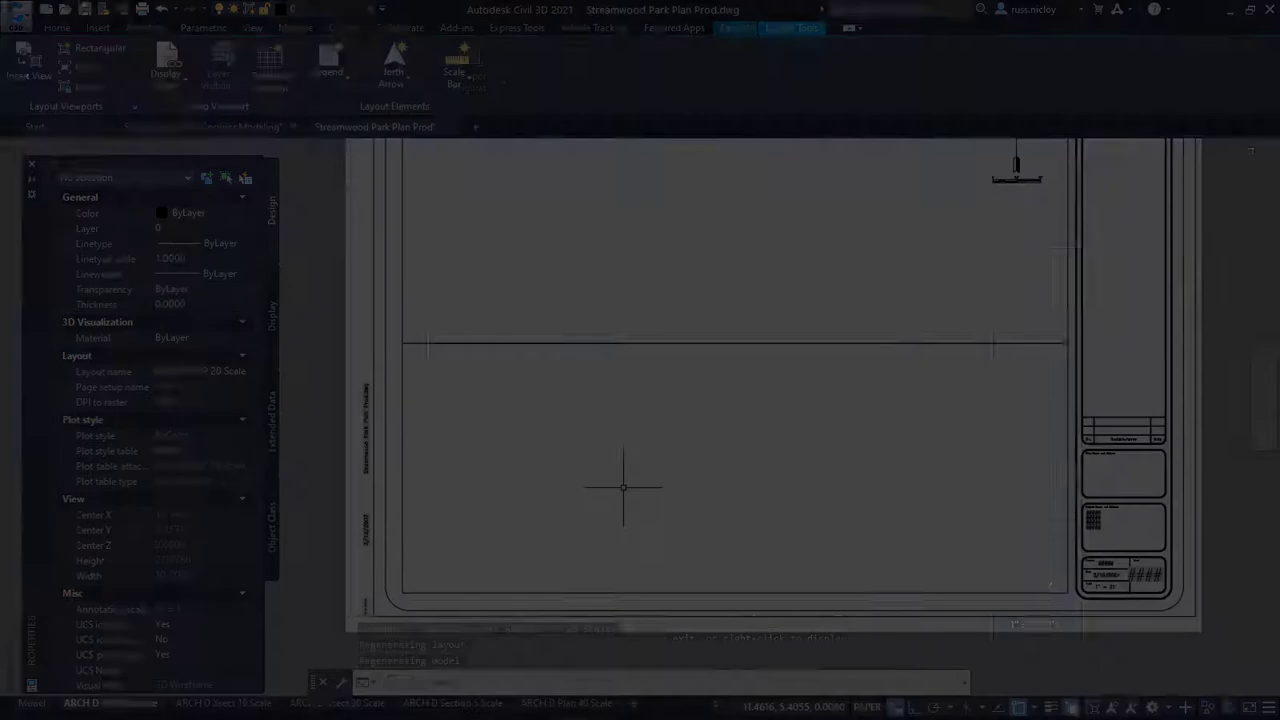
# Measure the width of the viewport along the line dividing plan and profile on the ARCH D PnP 20 Scale layout.
pyautogui.write('Di')
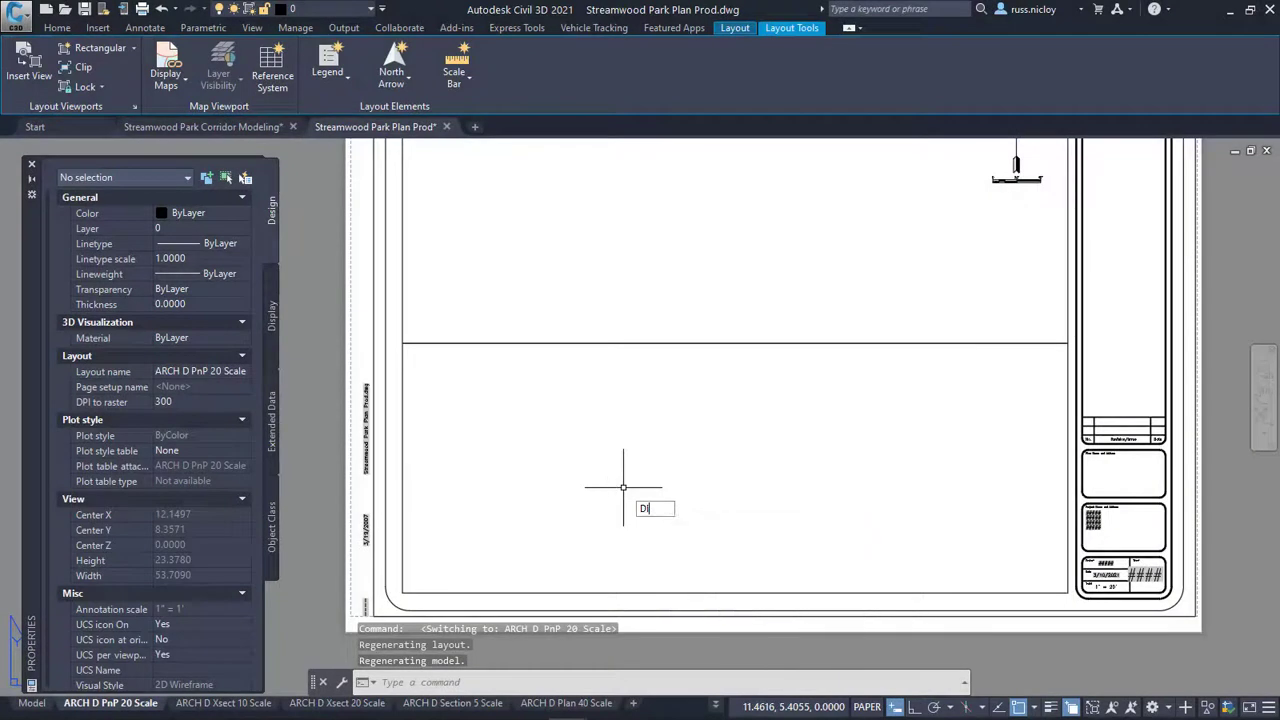
pyautogui.press('Return')
pyautogui.click(404, 343)
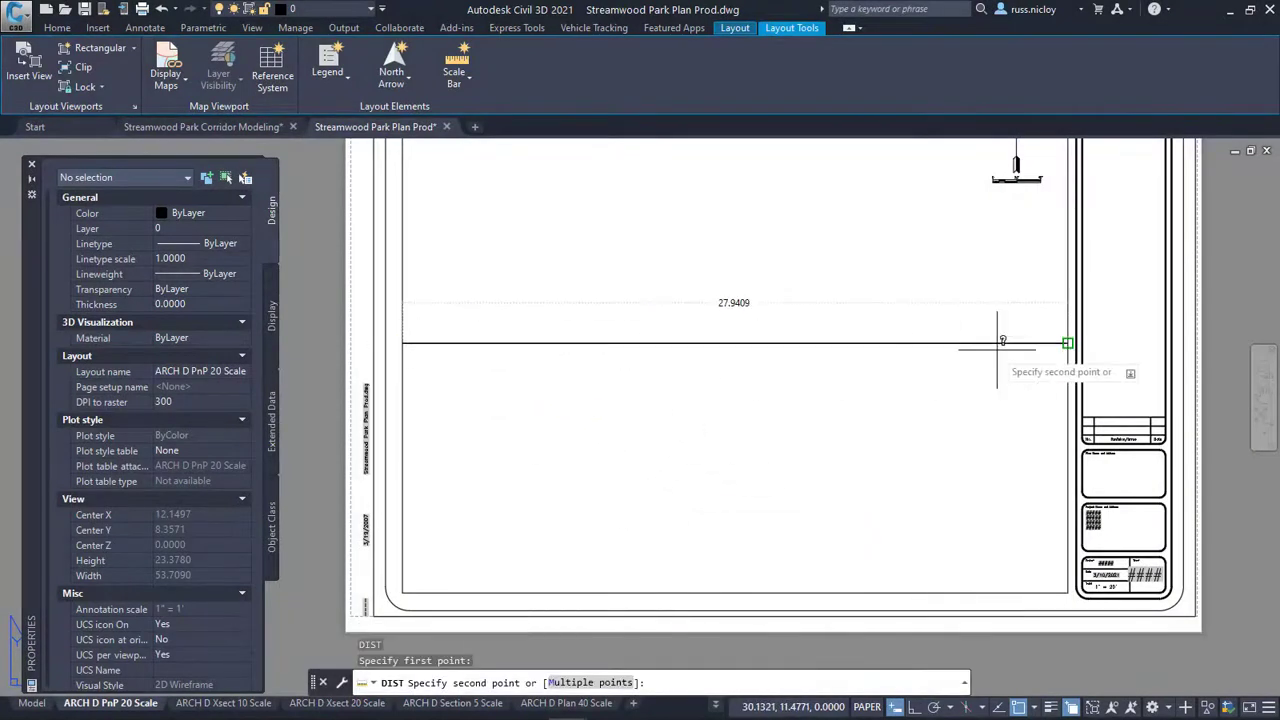
pyautogui.click(1066, 344)
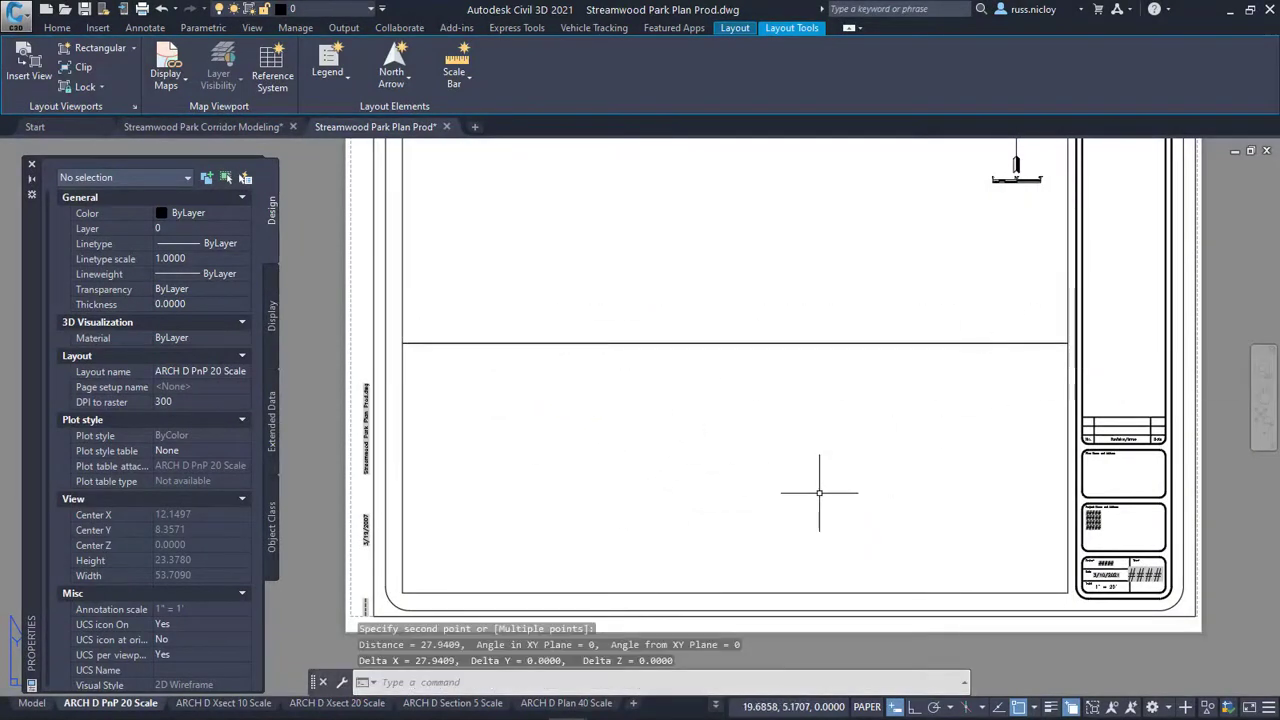
# Switch to Calculator and compute 27.9 × 20 for the road length that fits on one sheet.
pyautogui.moveTo(1279, 216); pyautogui.dragTo(716, 175)
pyautogui.write('27')
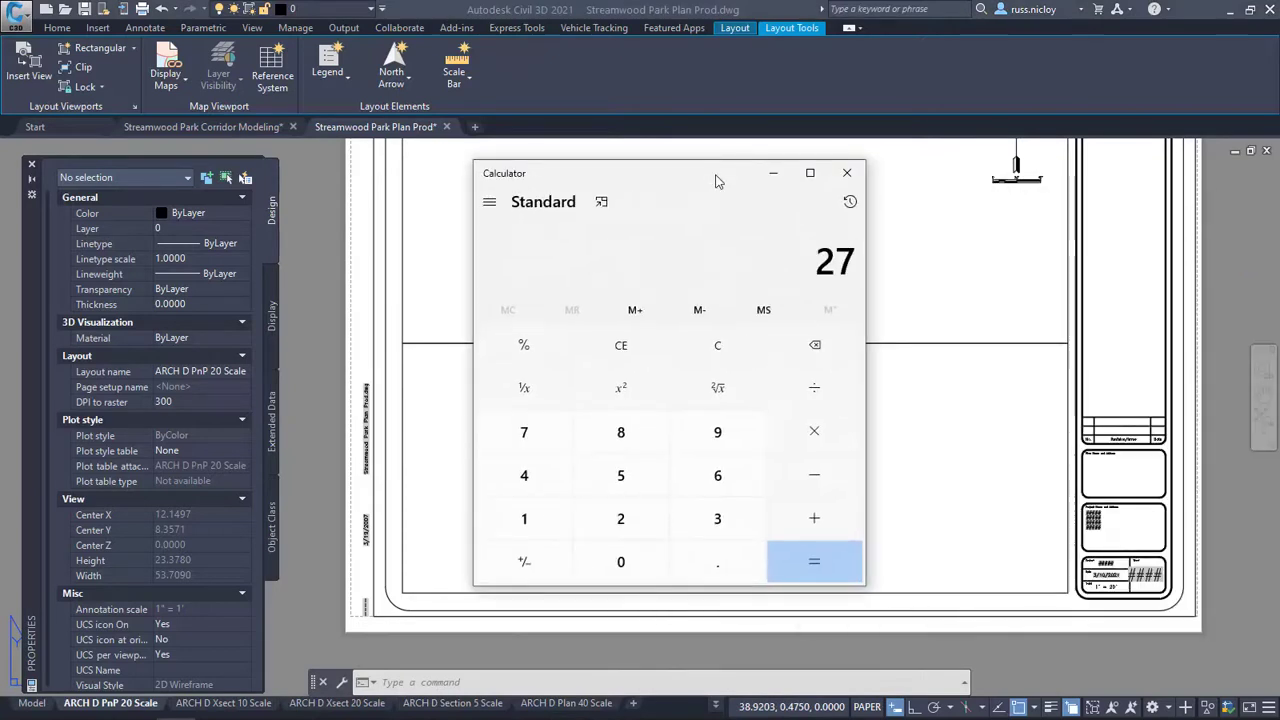
pyautogui.write('.9*20')
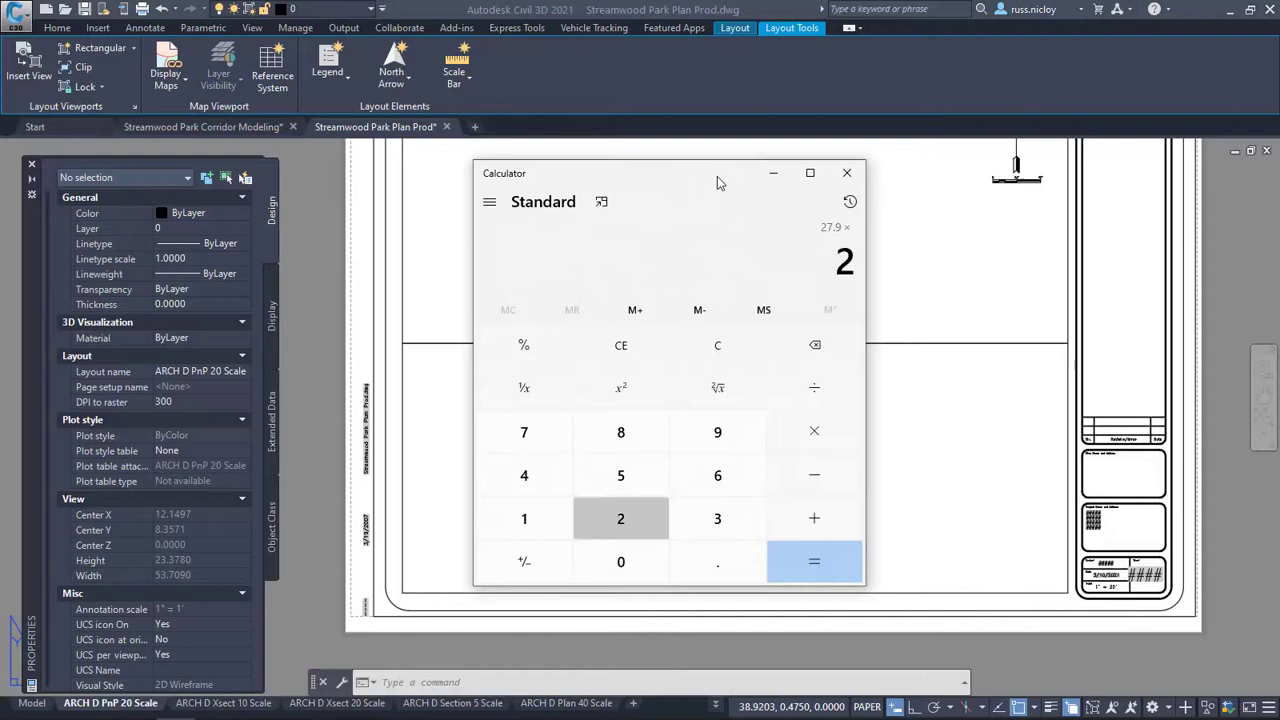
pyautogui.press('Return')
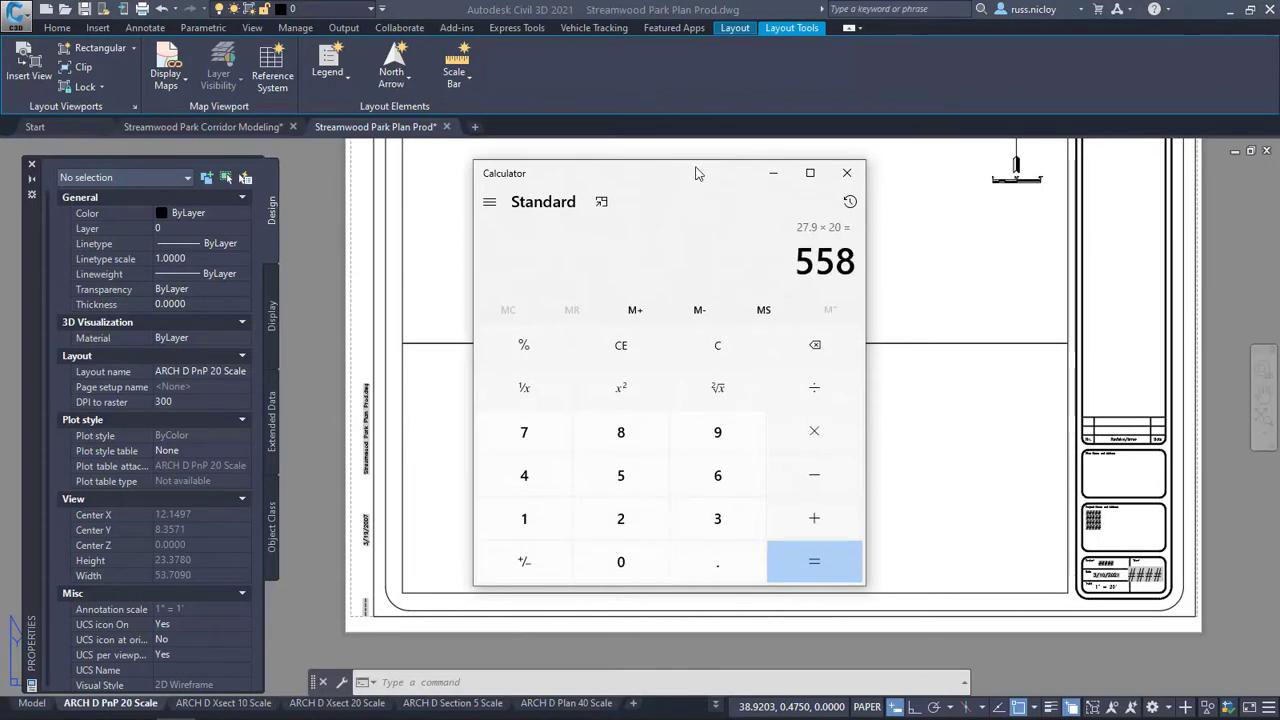
pyautogui.moveTo(708, 171); pyautogui.dragTo(1279, 188)
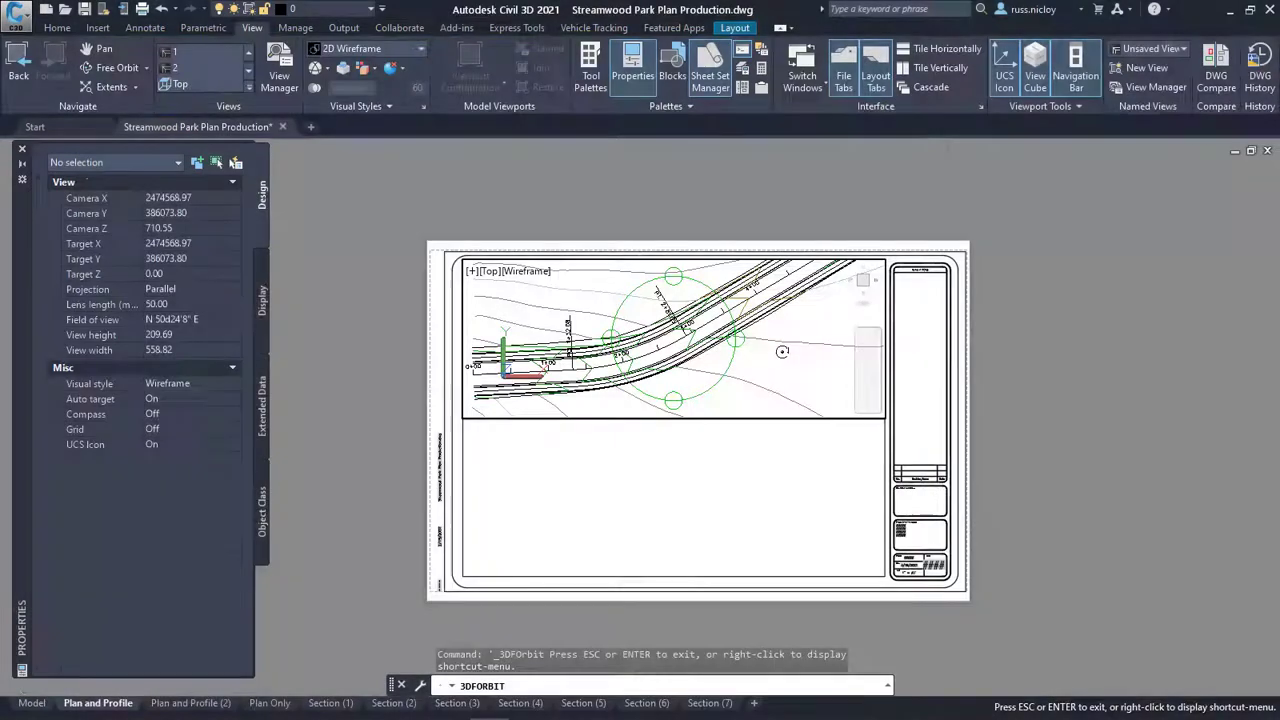
# Rotate and reposition the plan view in the Plan and Profile layout's upper viewport with Free Orbit so the road spans the viewport.
pyautogui.moveTo(806, 337); pyautogui.dragTo(806, 375)
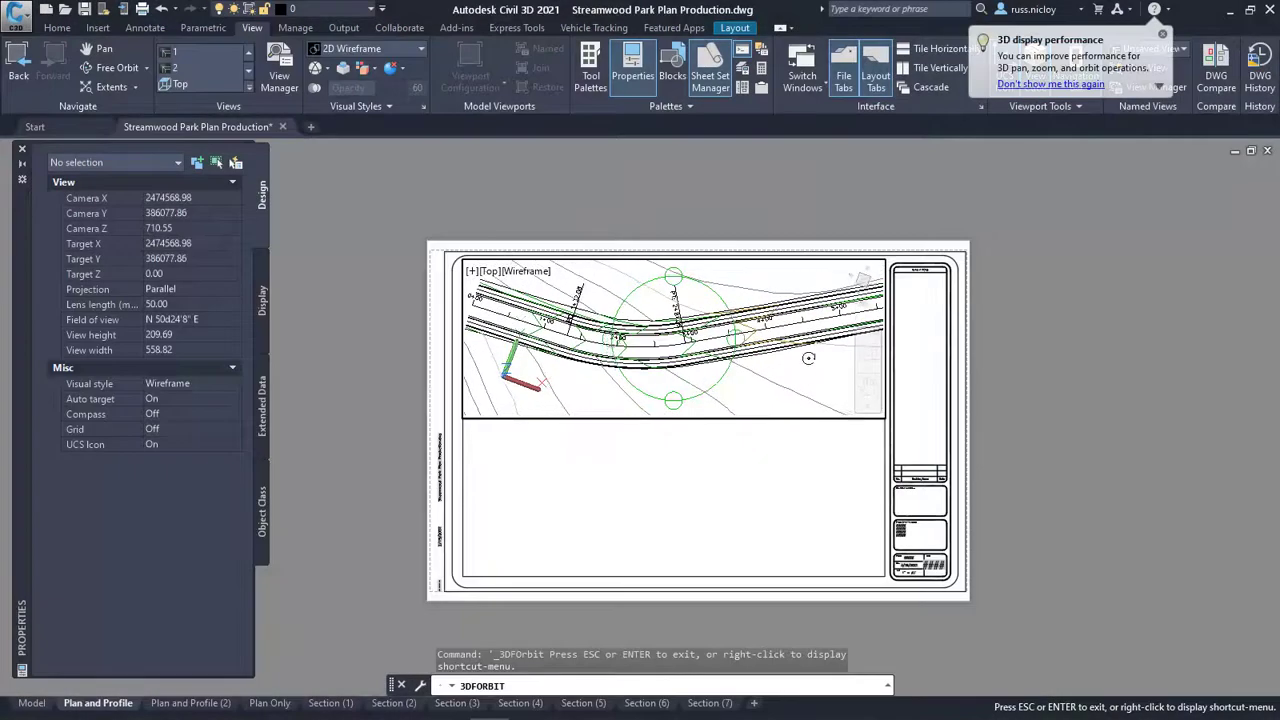
pyautogui.moveTo(809, 359); pyautogui.dragTo(806, 374, button='middle')
pyautogui.moveTo(806, 373); pyautogui.dragTo(826, 369)
pyautogui.rightClick(848, 356)
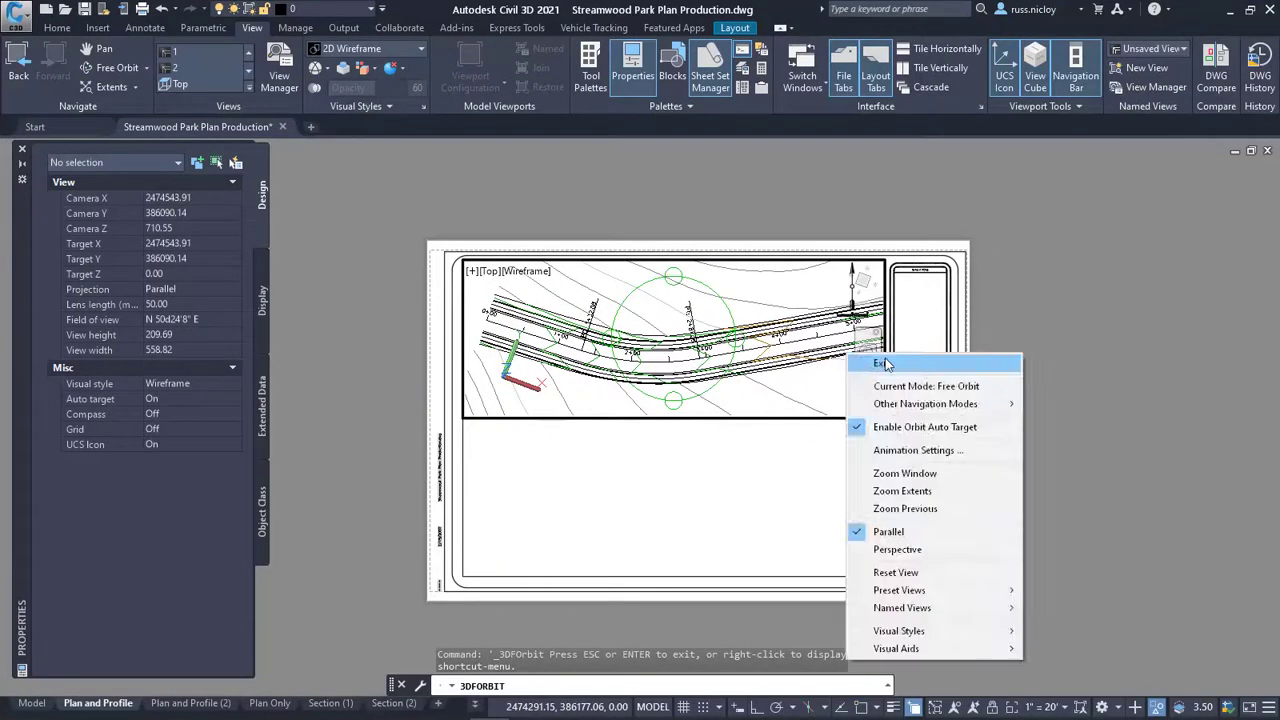
pyautogui.click(887, 364)
# Frame the profile view from station 0+00 to 5+00 in the lower viewport and return to paper space.
pyautogui.click(746, 499)
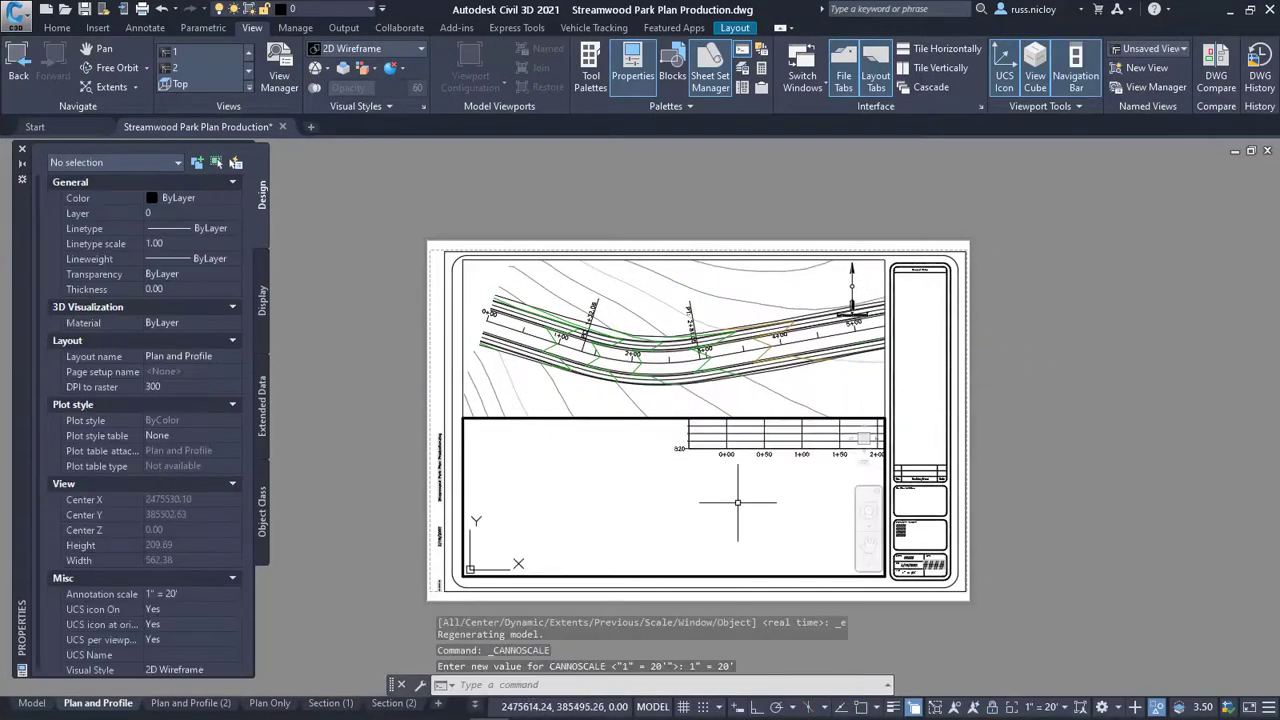
pyautogui.moveTo(737, 503); pyautogui.dragTo(751, 497, button='middle')
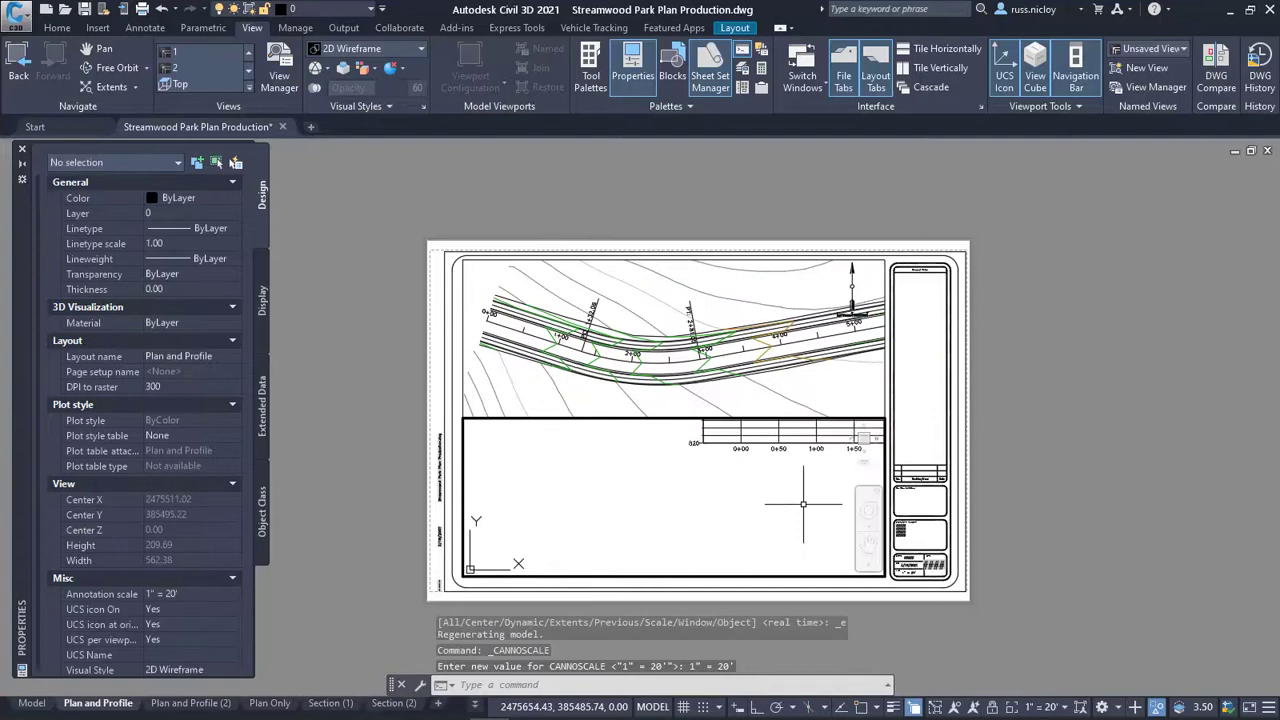
pyautogui.doubleClick(534, 600)
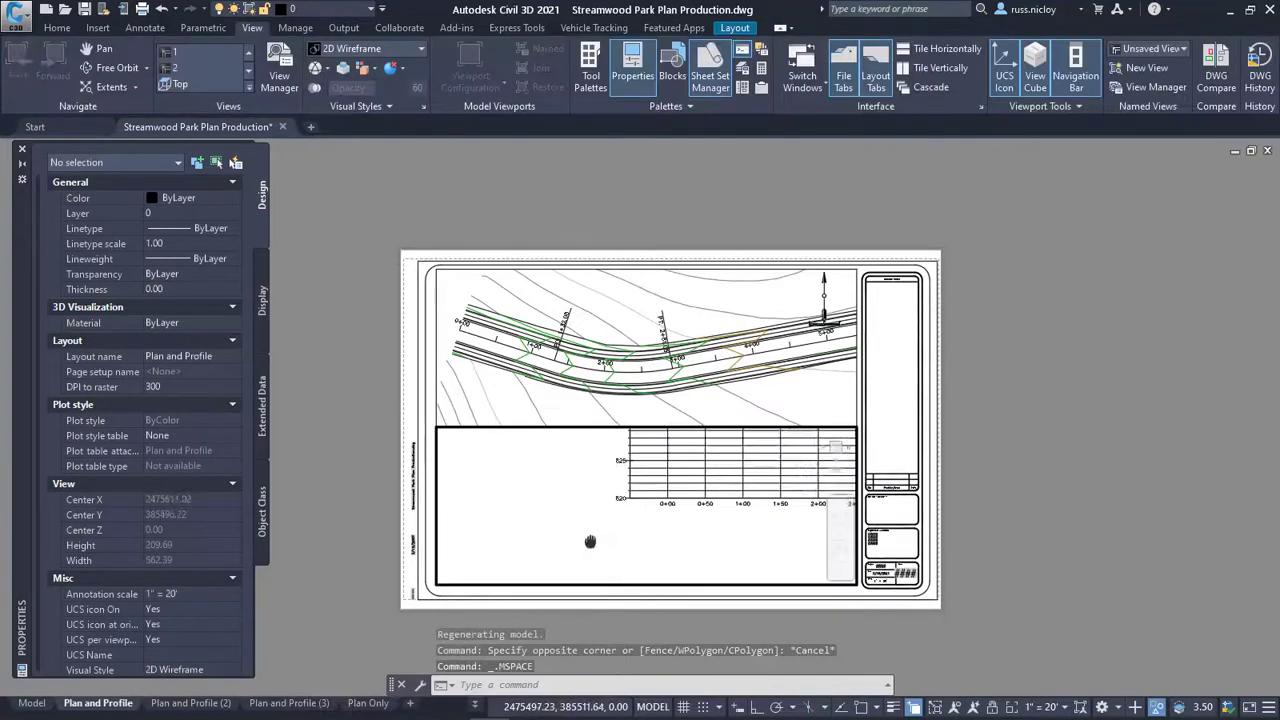
pyautogui.scroll(2, 503, 491)
pyautogui.scroll(-3, 590, 520)
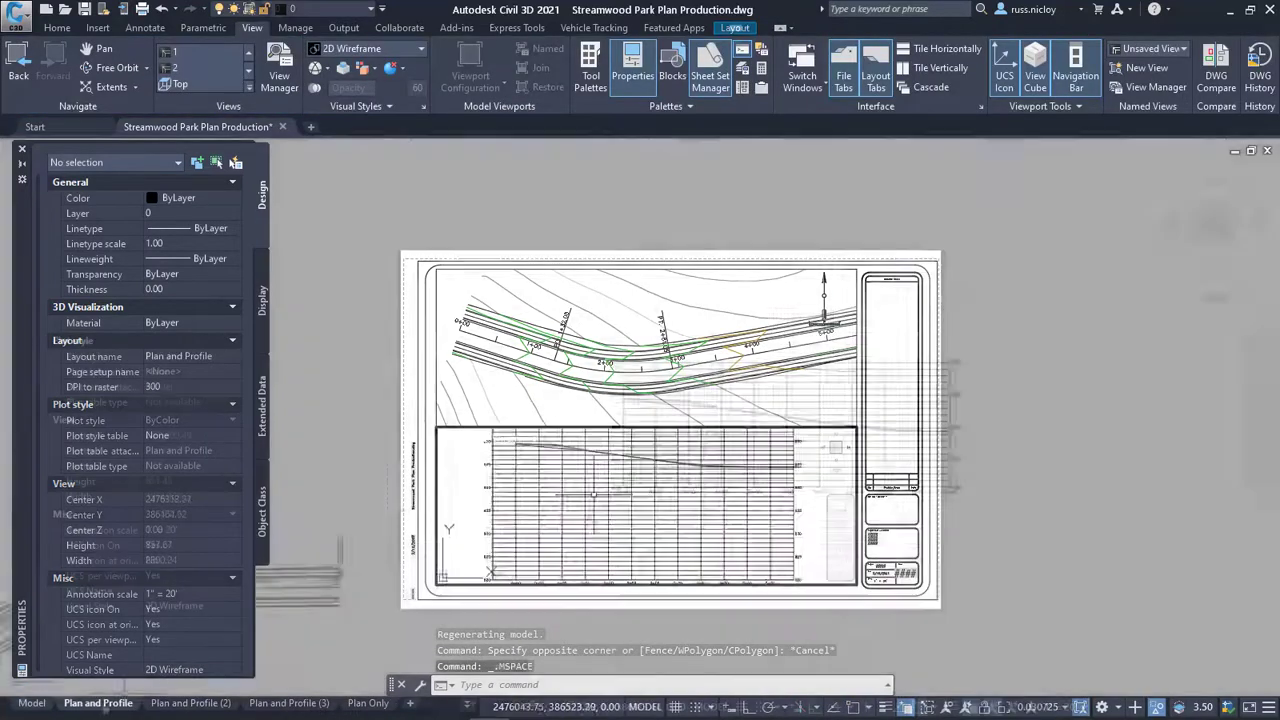
pyautogui.scroll(4, 481, 496)
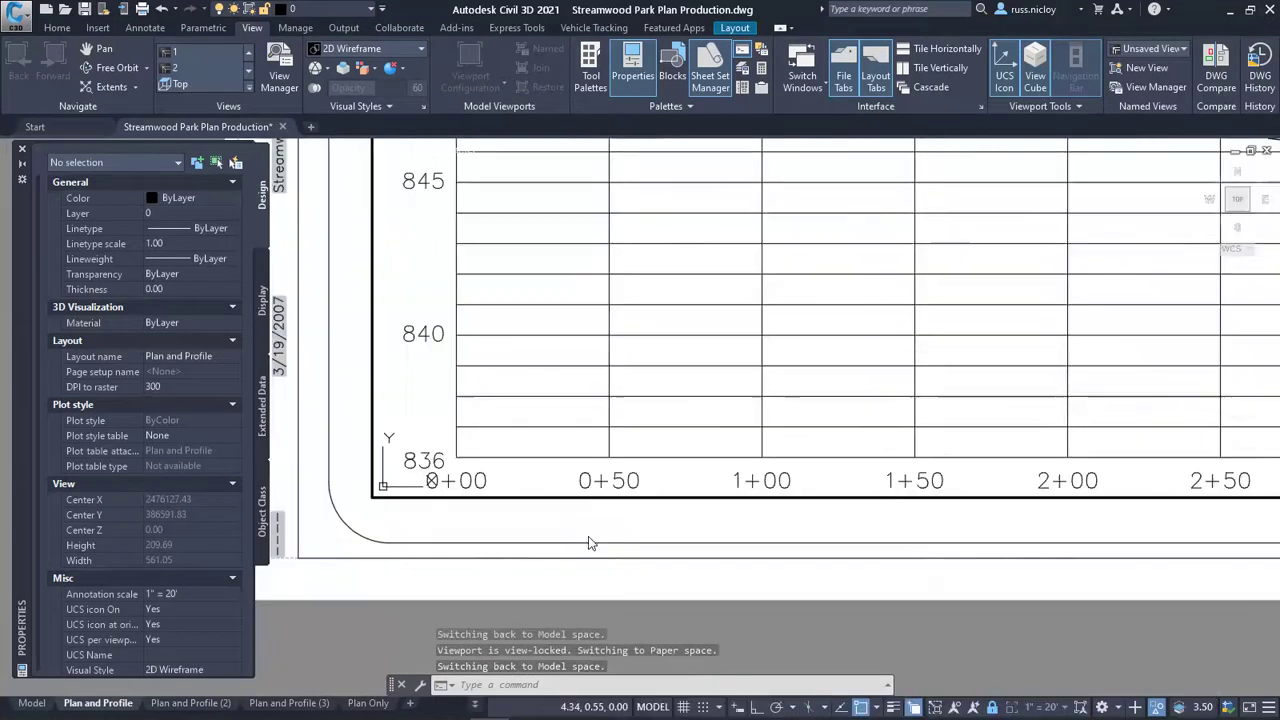
pyautogui.moveTo(597, 541); pyautogui.dragTo(473, 546, button='middle')
pyautogui.scroll(-2, 473, 546)
pyautogui.scroll(-3, 725, 515)
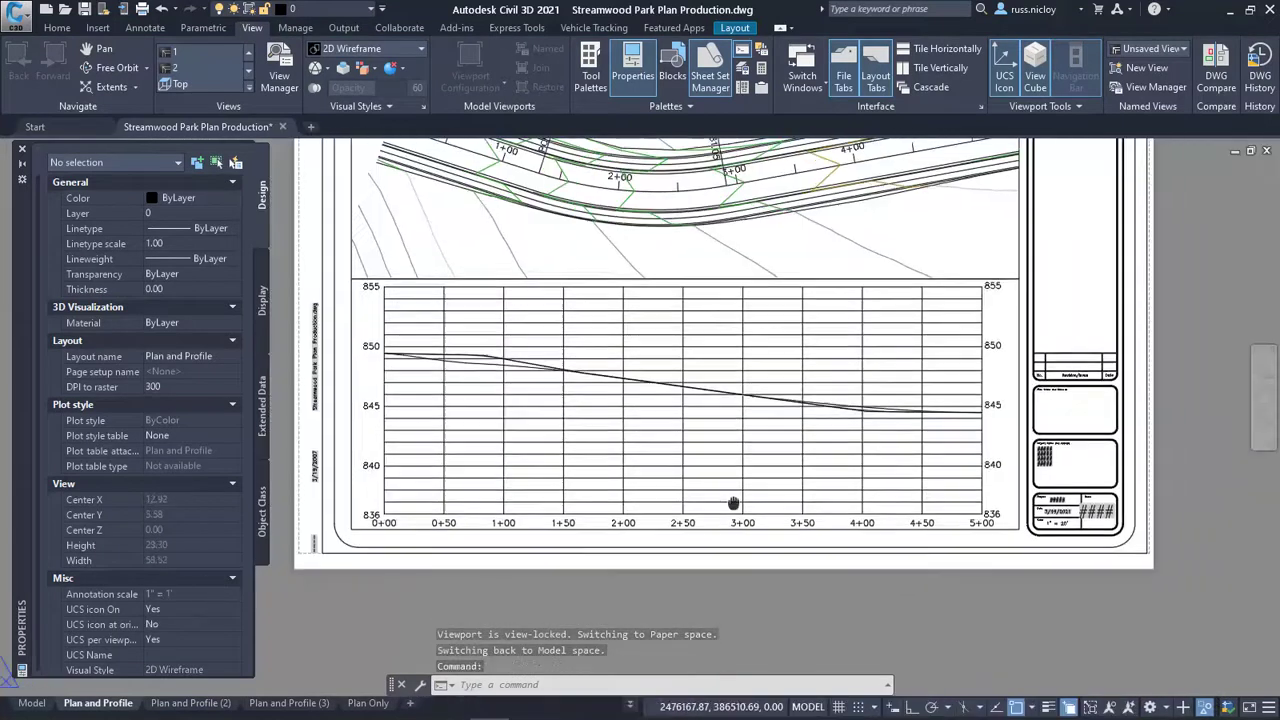
pyautogui.doubleClick(712, 597)
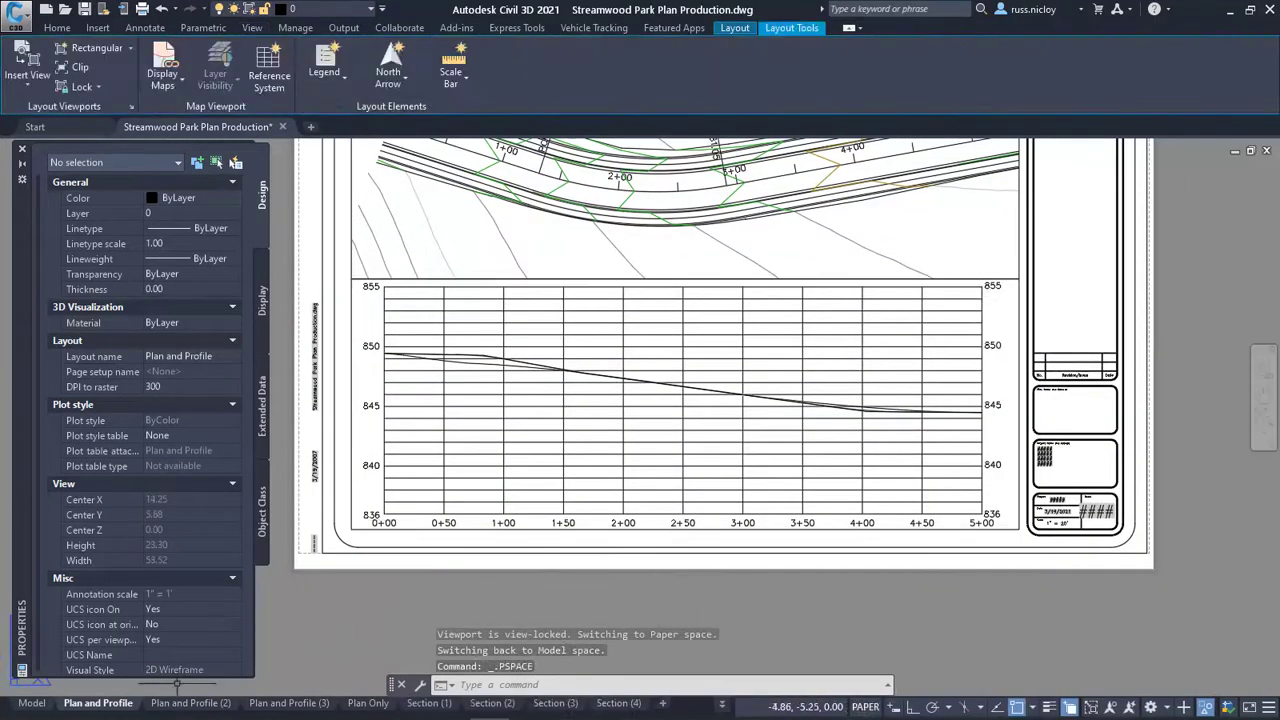
# Open the Plan and Profile (2) layout.
pyautogui.click(181, 705)
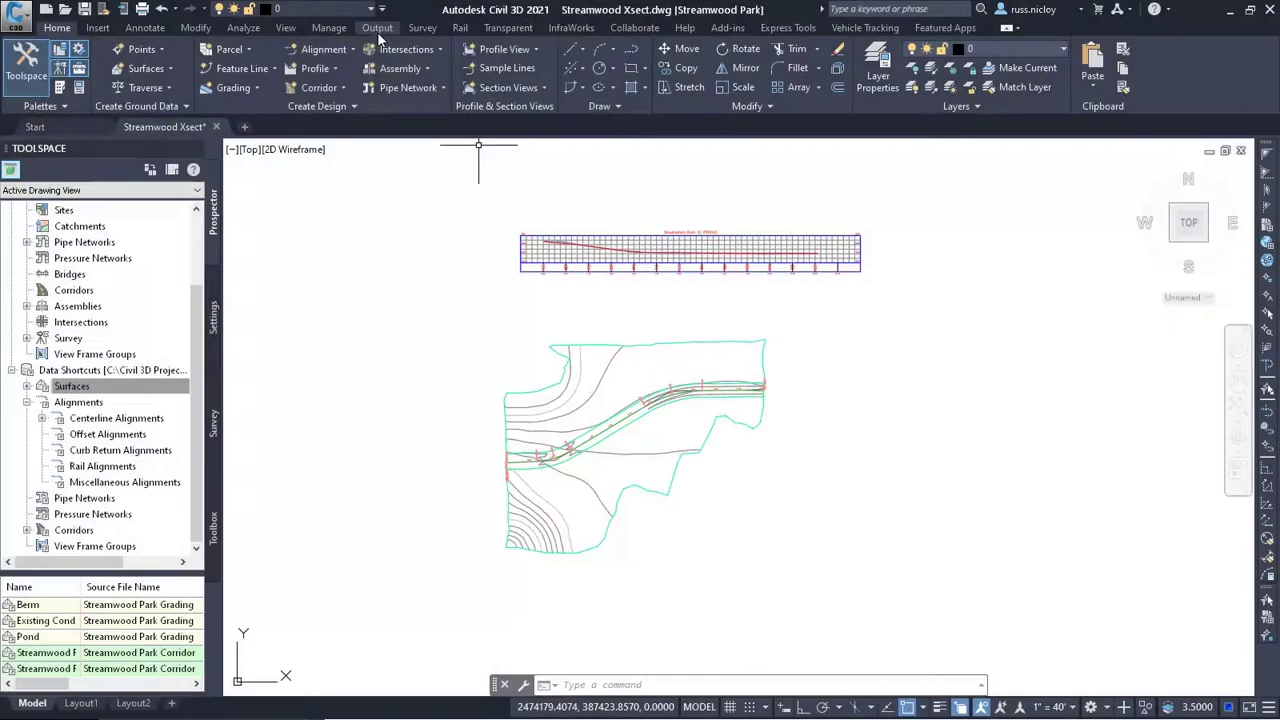
# Create Plan and Profile view frames along the full Streamwood Road CL alignment, keeping the default group, match line and profile view settings.
pyautogui.click(377, 28)
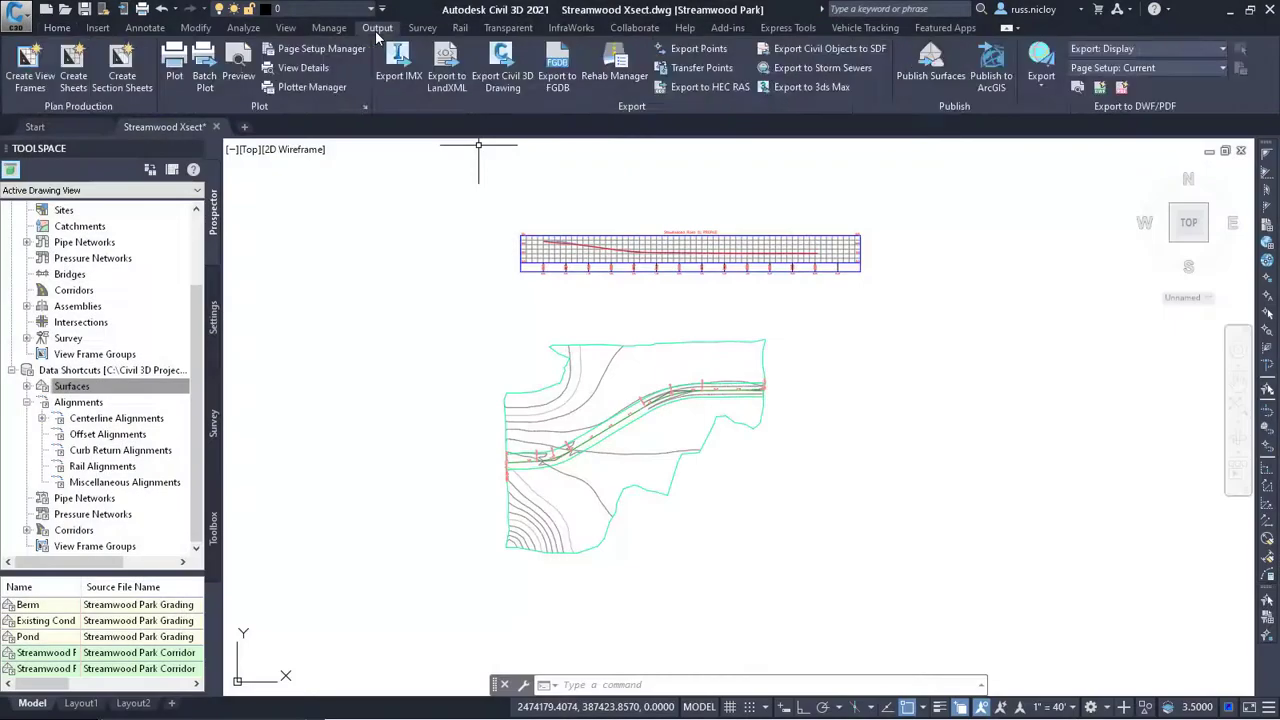
pyautogui.click(30, 72)
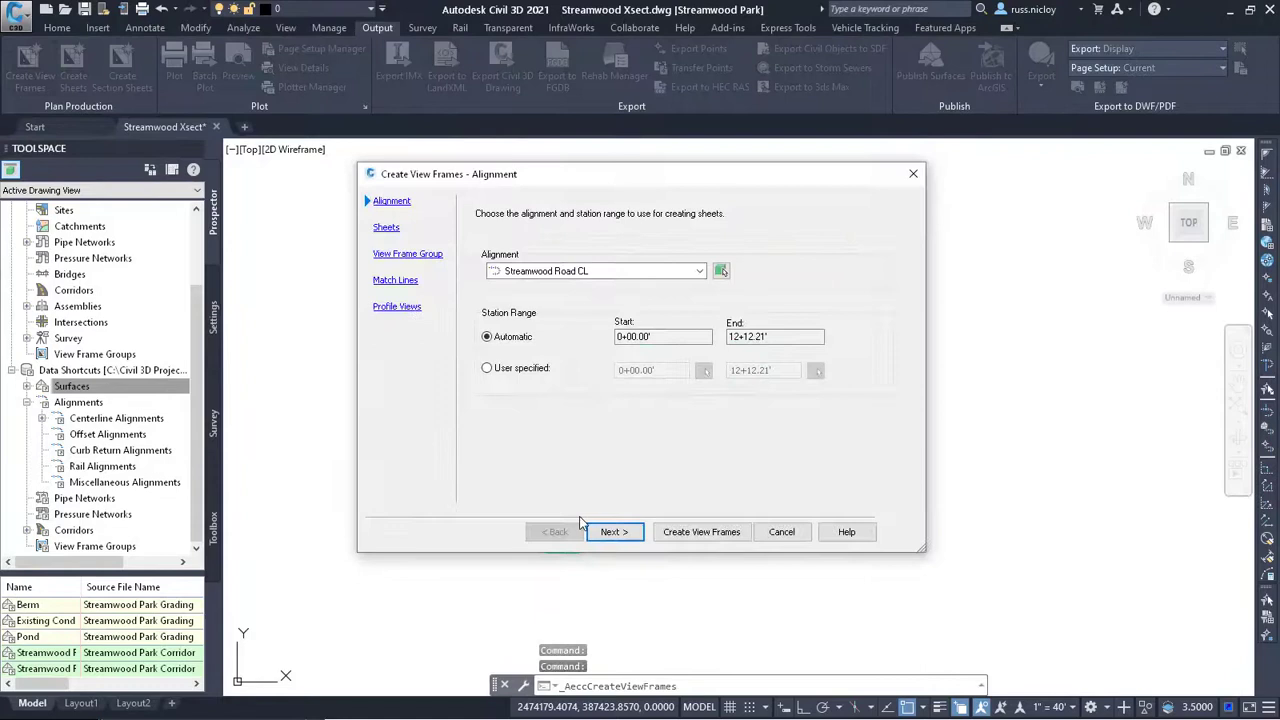
pyautogui.click(614, 533)
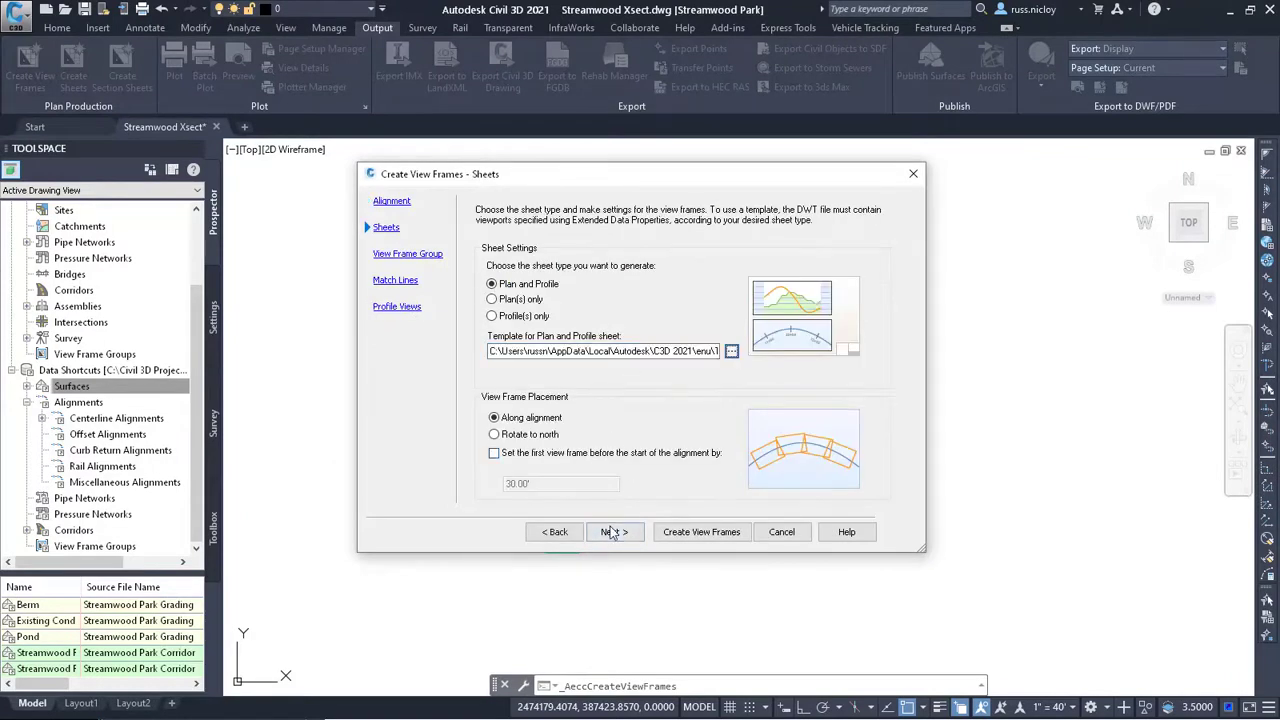
pyautogui.click(611, 532)
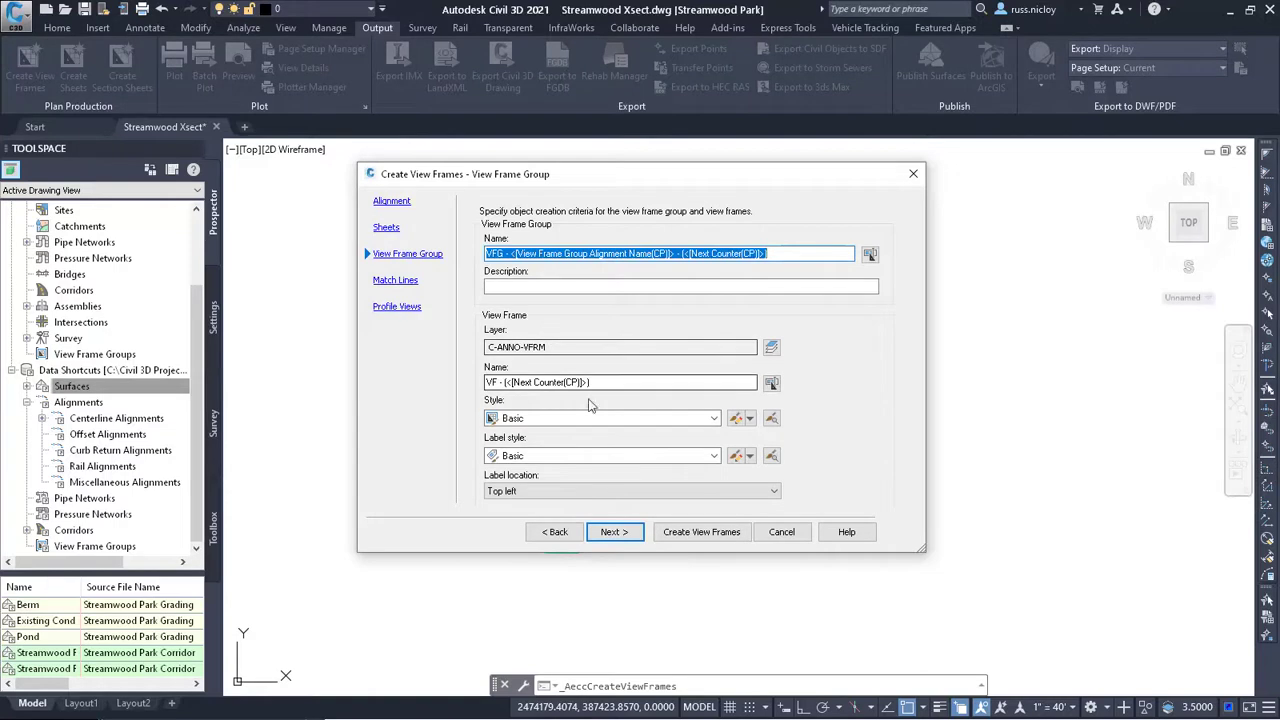
pyautogui.click(611, 532)
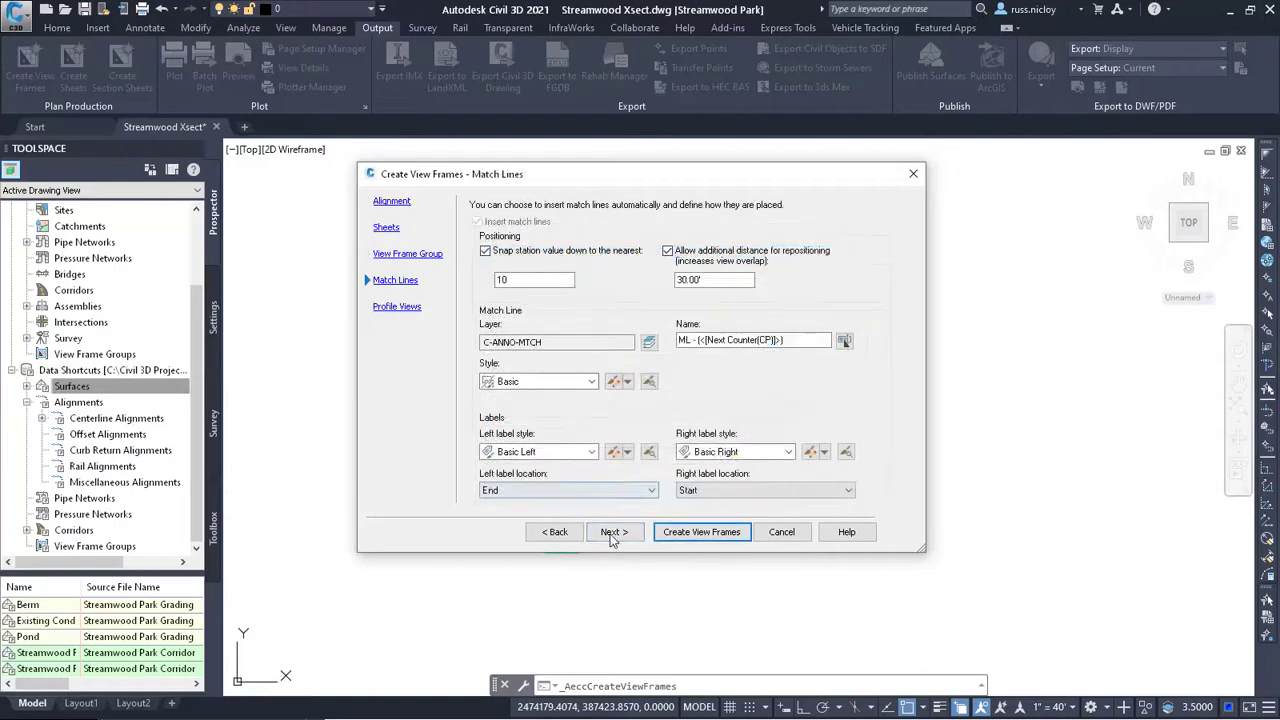
pyautogui.click(612, 534)
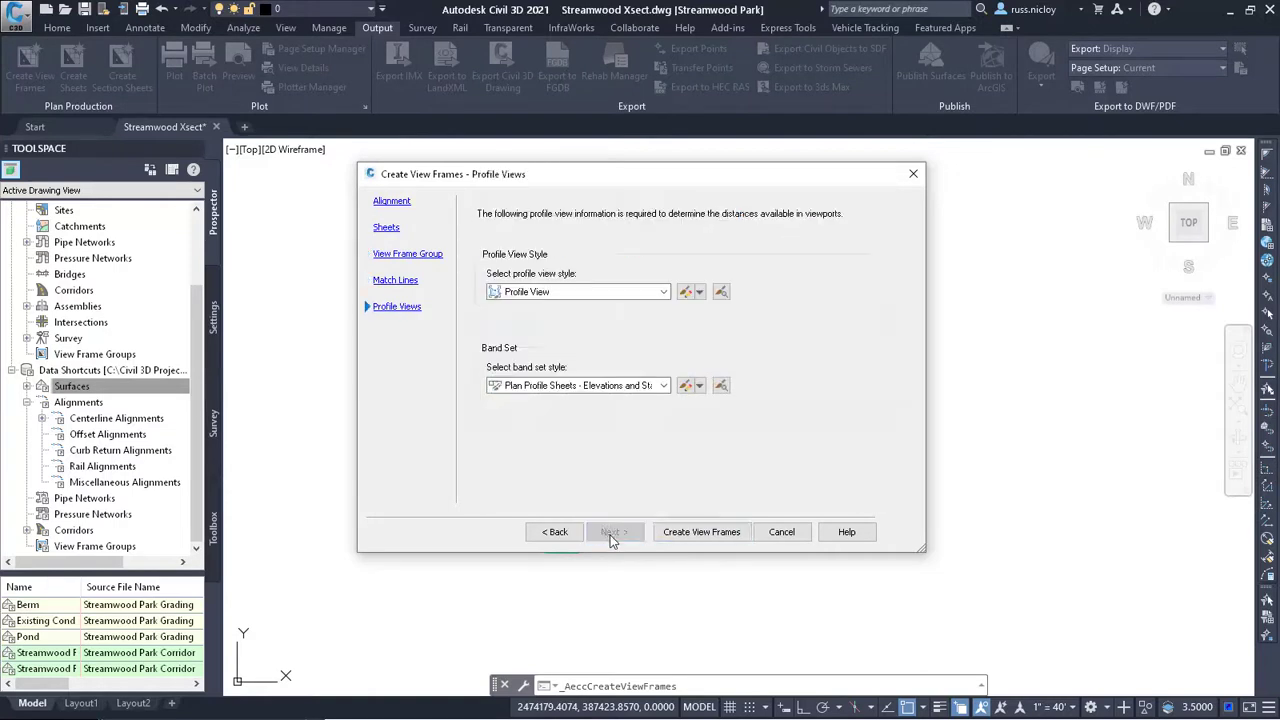
pyautogui.click(687, 536)
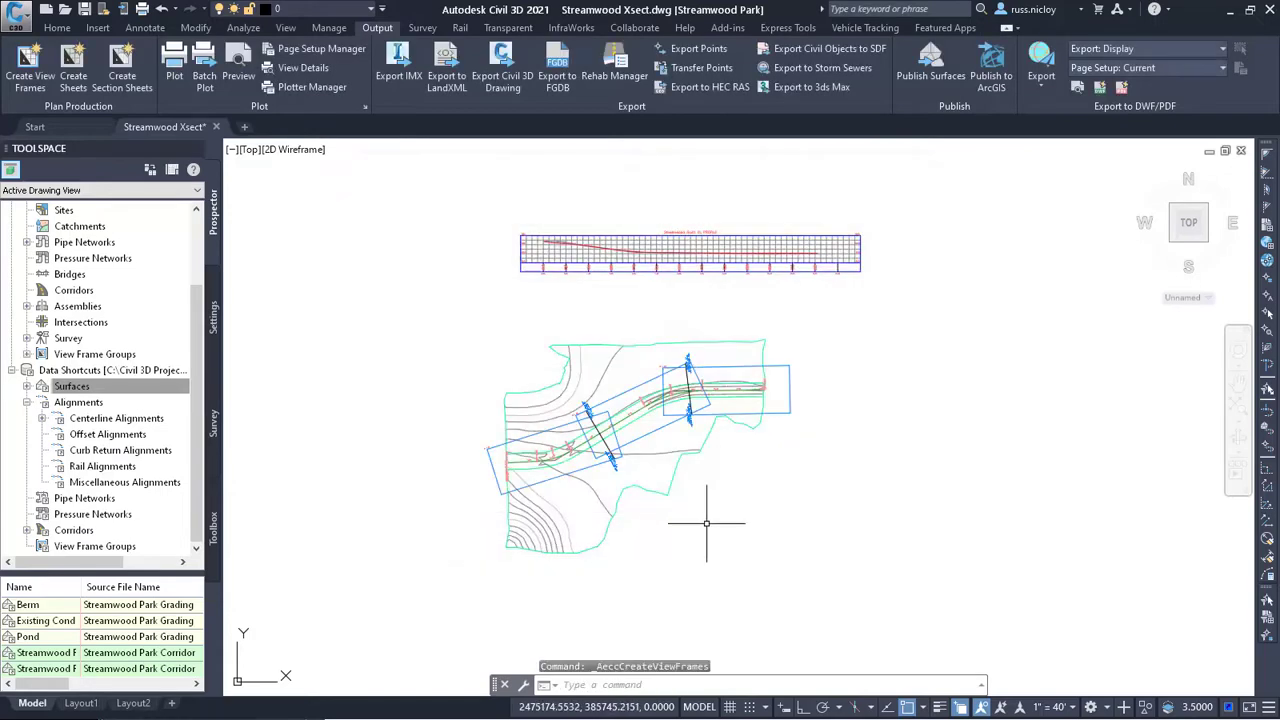
# Create sheets from the Streamwood Road CL view frame group with all layouts in the current drawing, placing their profile views east of the plan.
pyautogui.scroll(3, 612, 483)
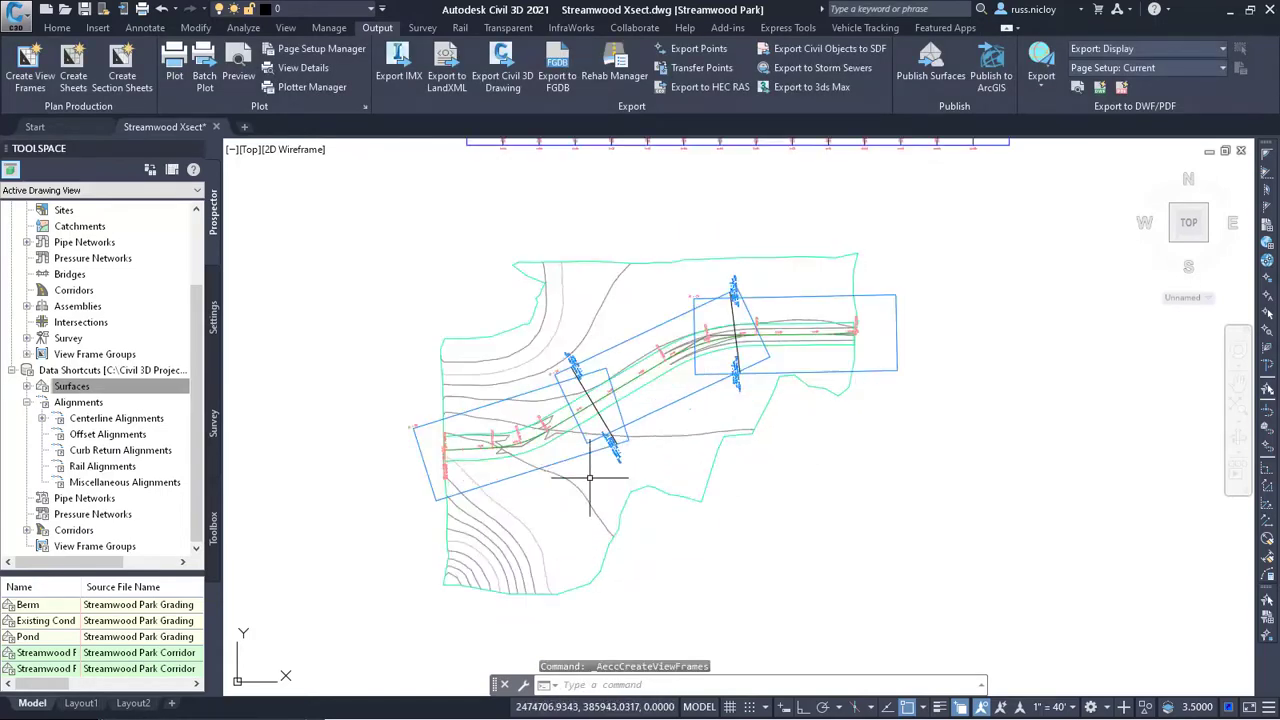
pyautogui.moveTo(588, 474); pyautogui.dragTo(587, 504, button='middle')
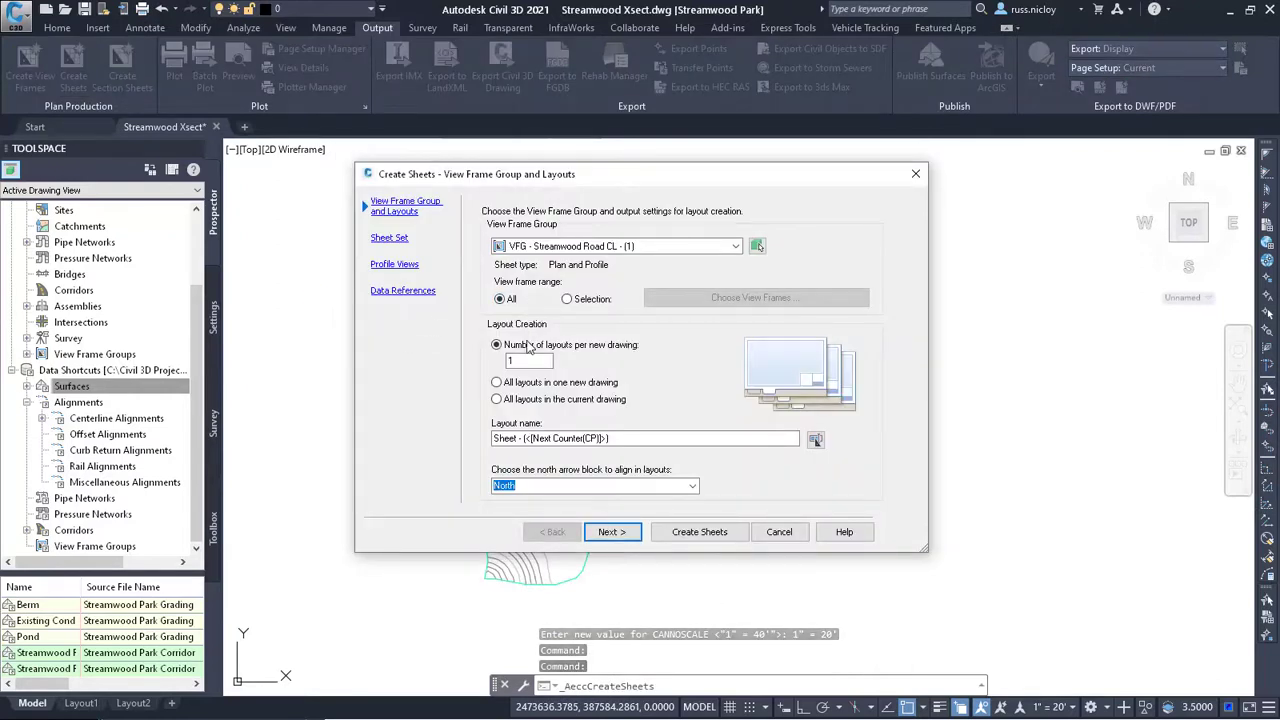
pyautogui.click(495, 402)
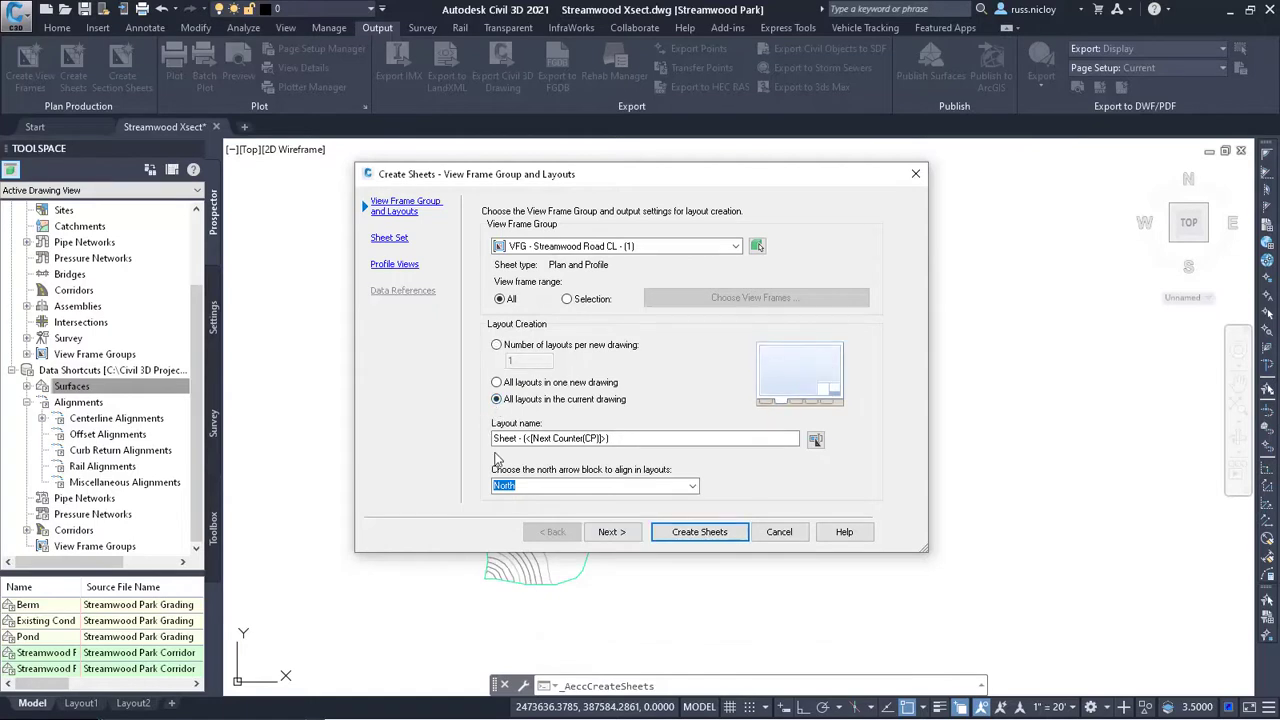
pyautogui.click(611, 531)
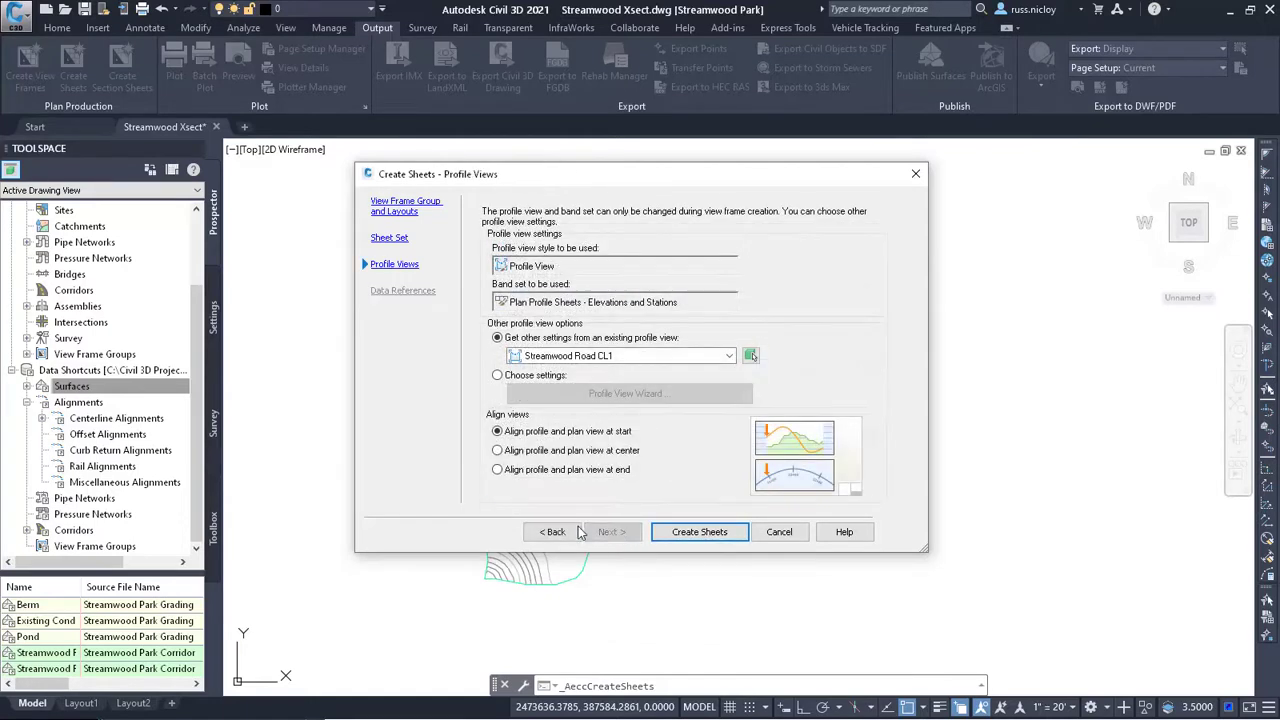
pyautogui.click(676, 540)
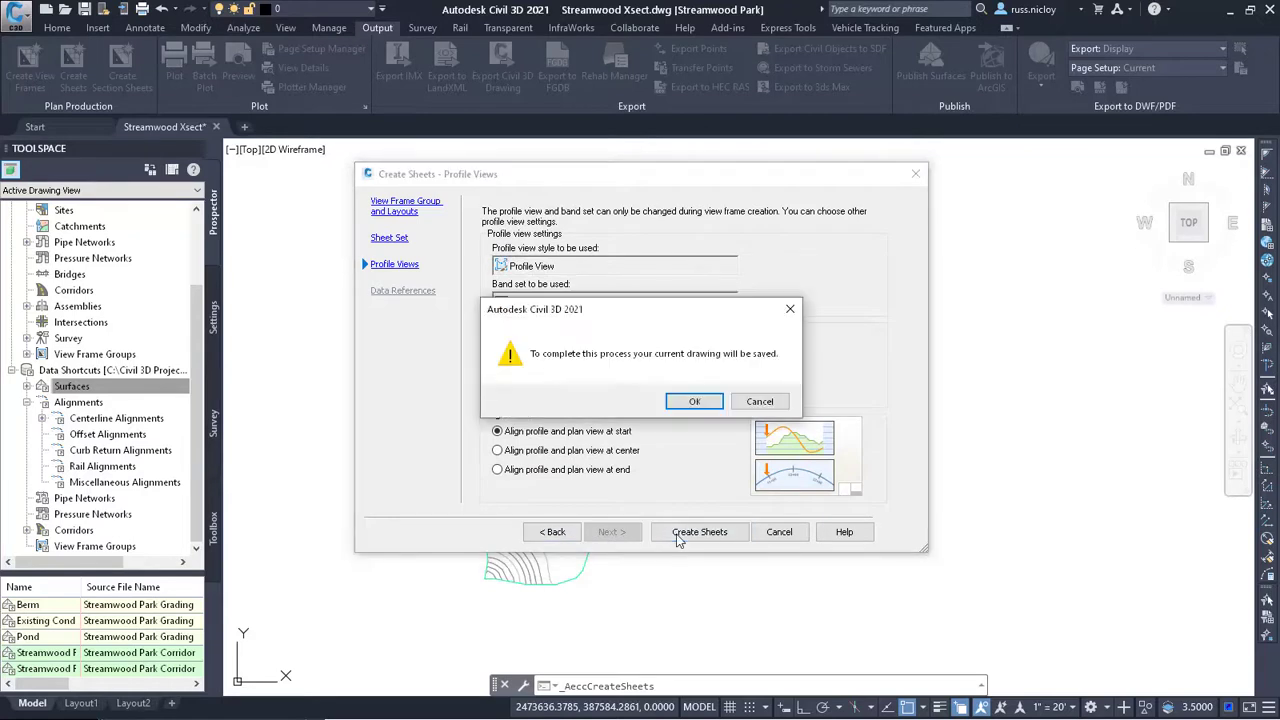
pyautogui.click(691, 402)
pyautogui.click(914, 471)
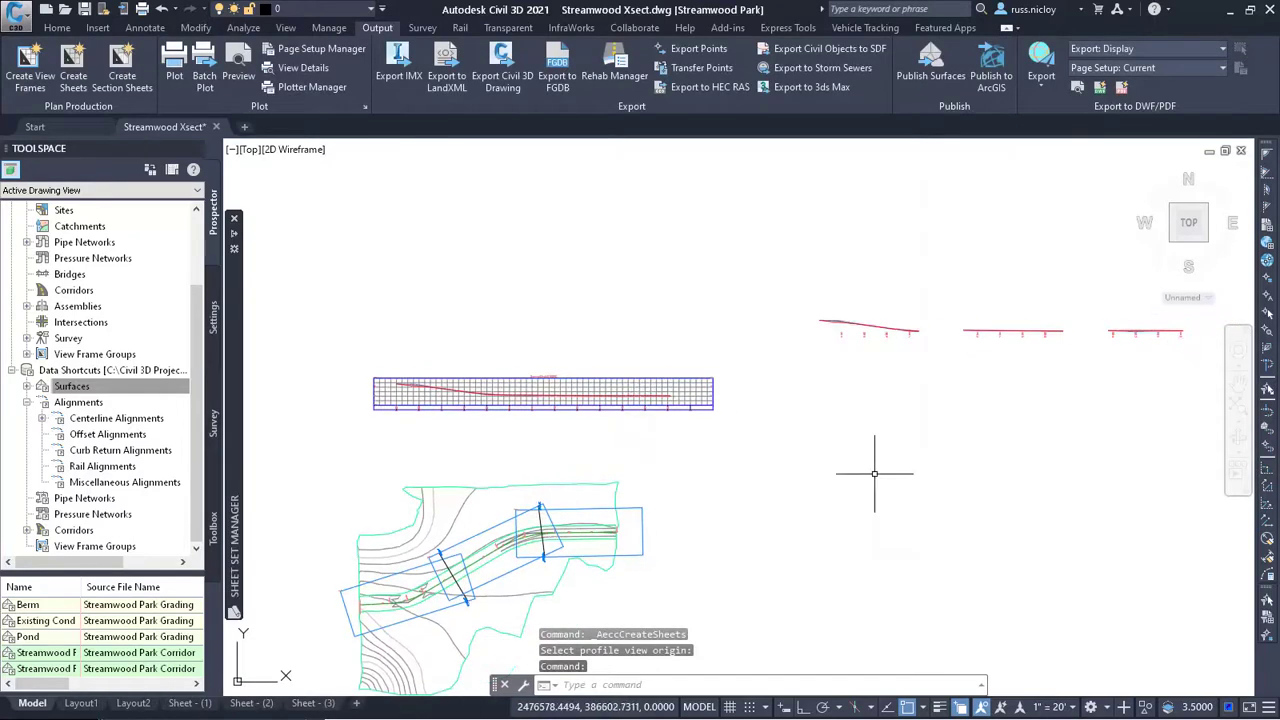
# Regenerate the model to refresh the new profile views and save the drawing.
pyautogui.write('re')
pyautogui.press('Return')
pyautogui.scroll(5, 868, 330)
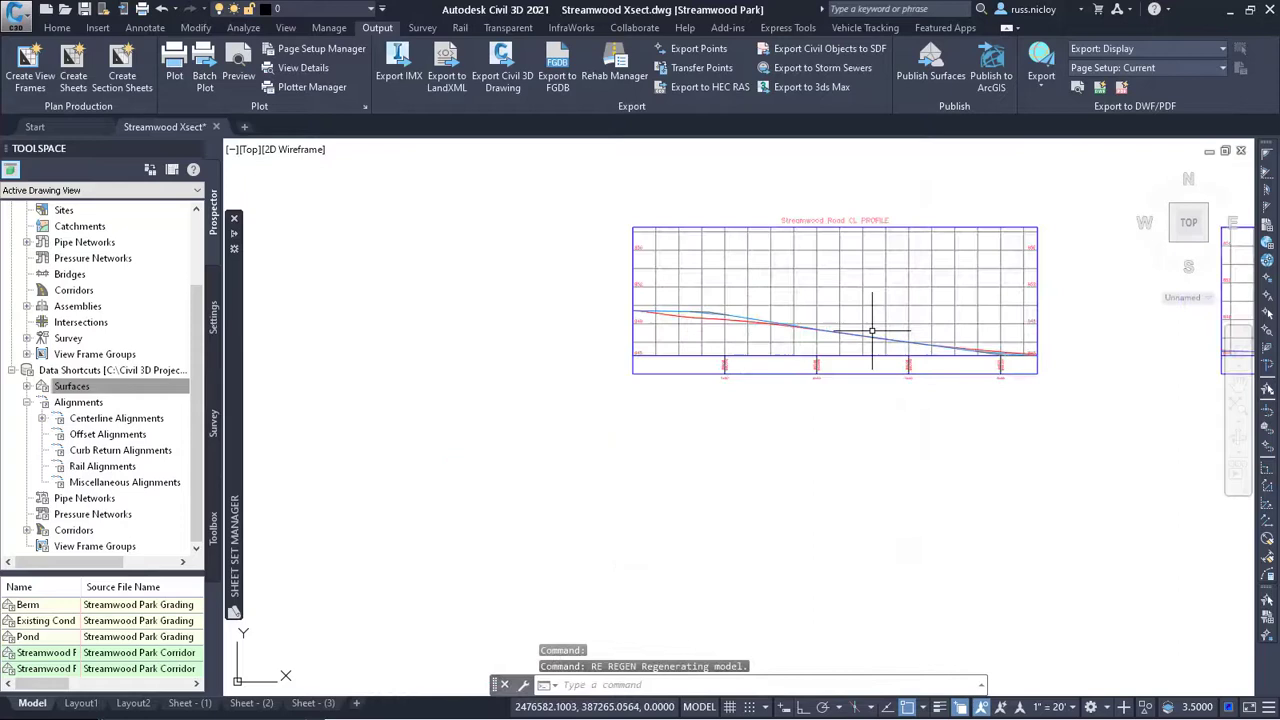
pyautogui.scroll(-5, 514, 402)
pyautogui.hotkey('ctrl', 's')
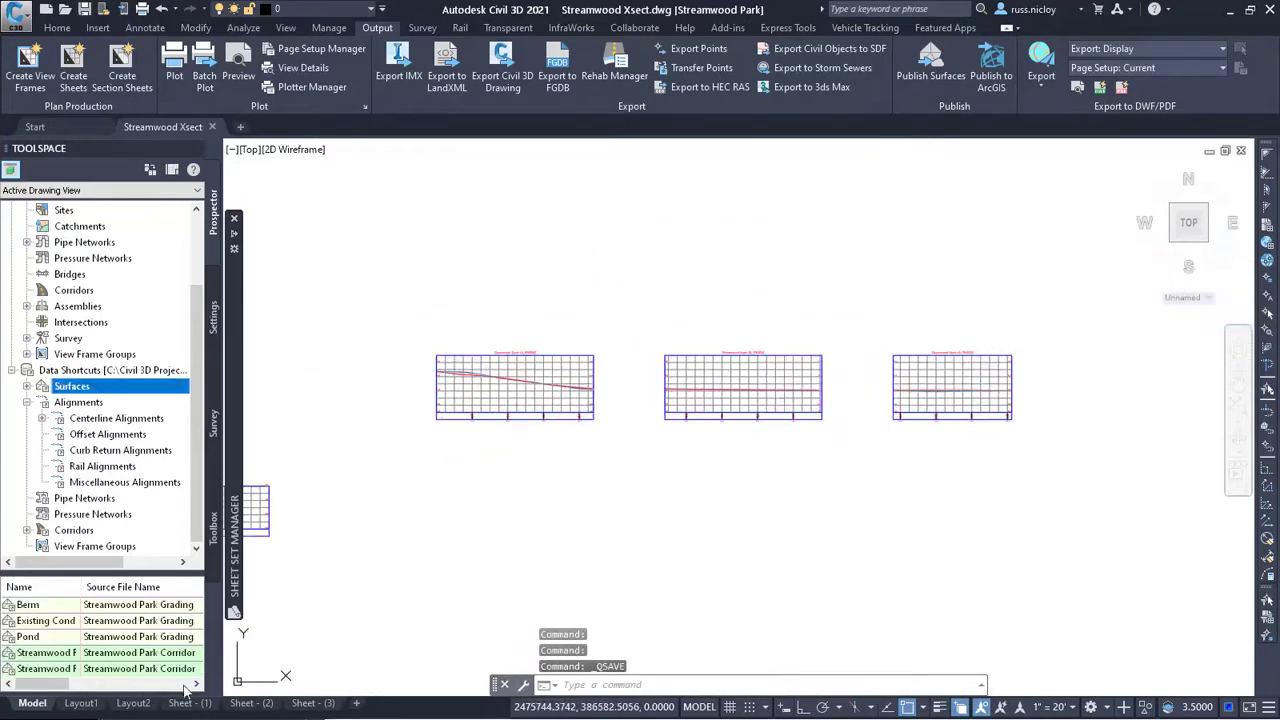
# Open the Sheet - (1) layout and examine its plan and profile viewports.
pyautogui.click(184, 706)
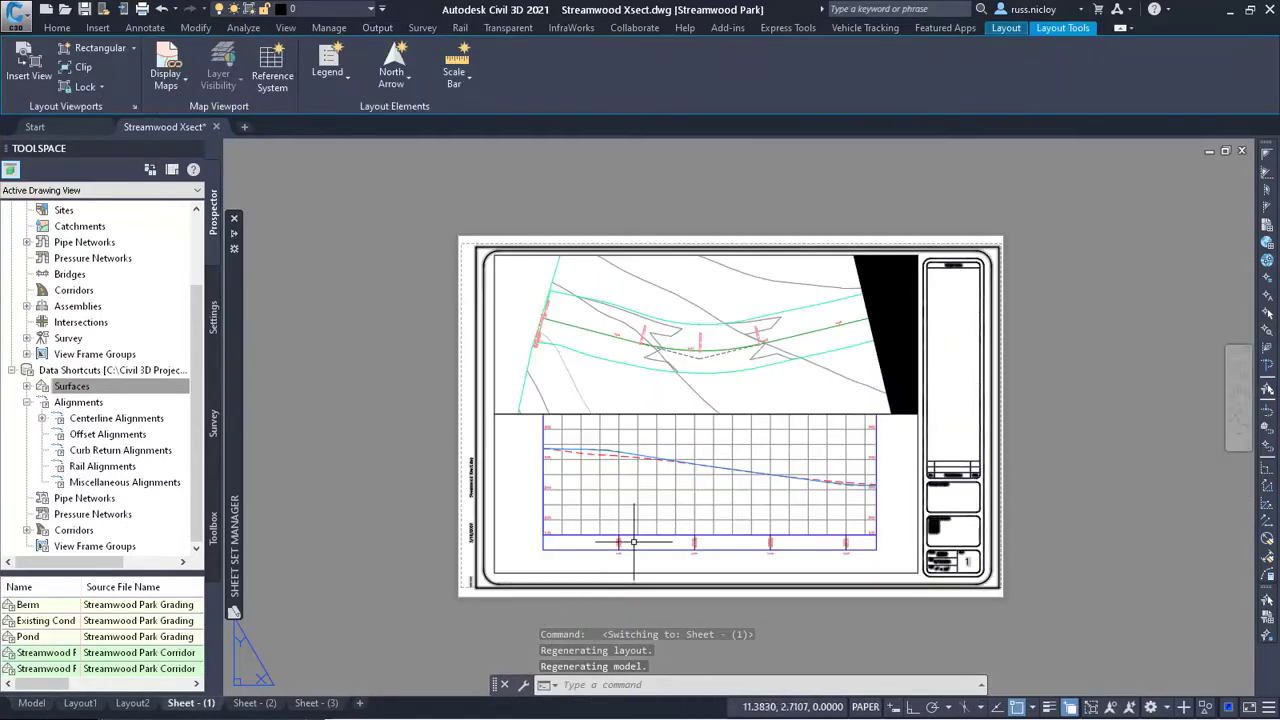
pyautogui.scroll(3, 644, 516)
pyautogui.moveTo(687, 441); pyautogui.dragTo(646, 478, button='middle')
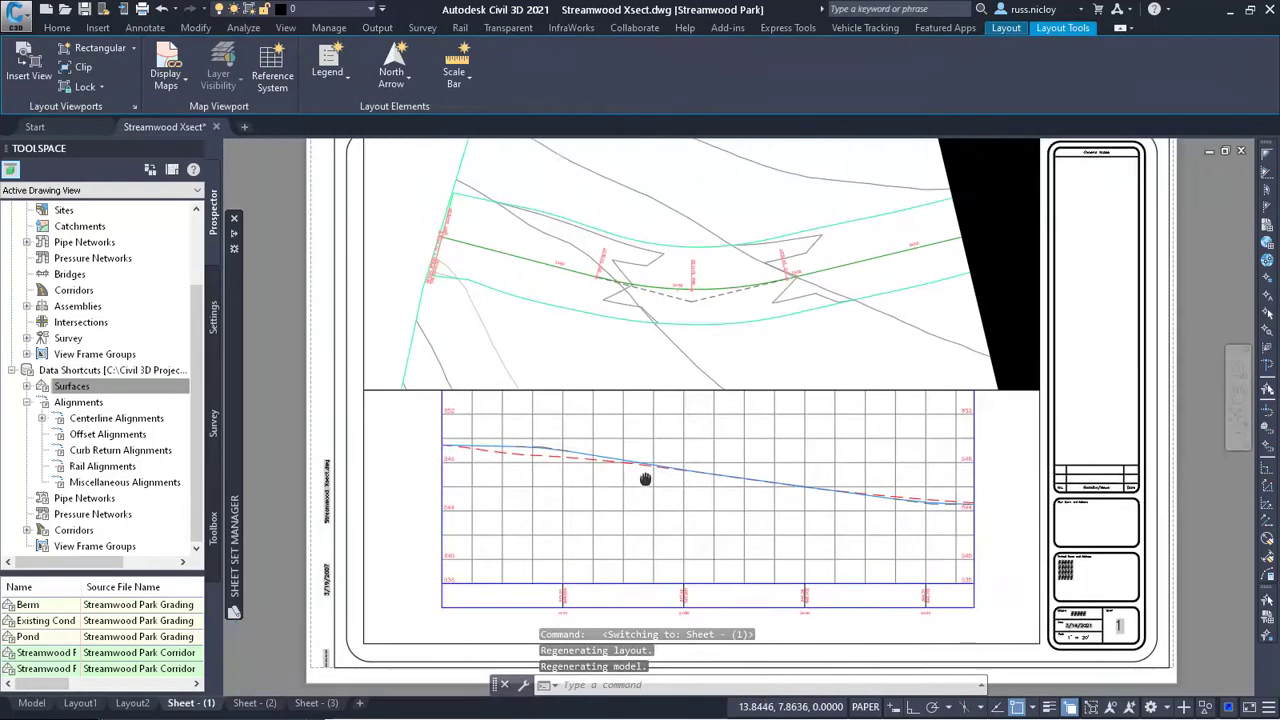
pyautogui.moveTo(711, 558); pyautogui.dragTo(694, 499, button='middle')
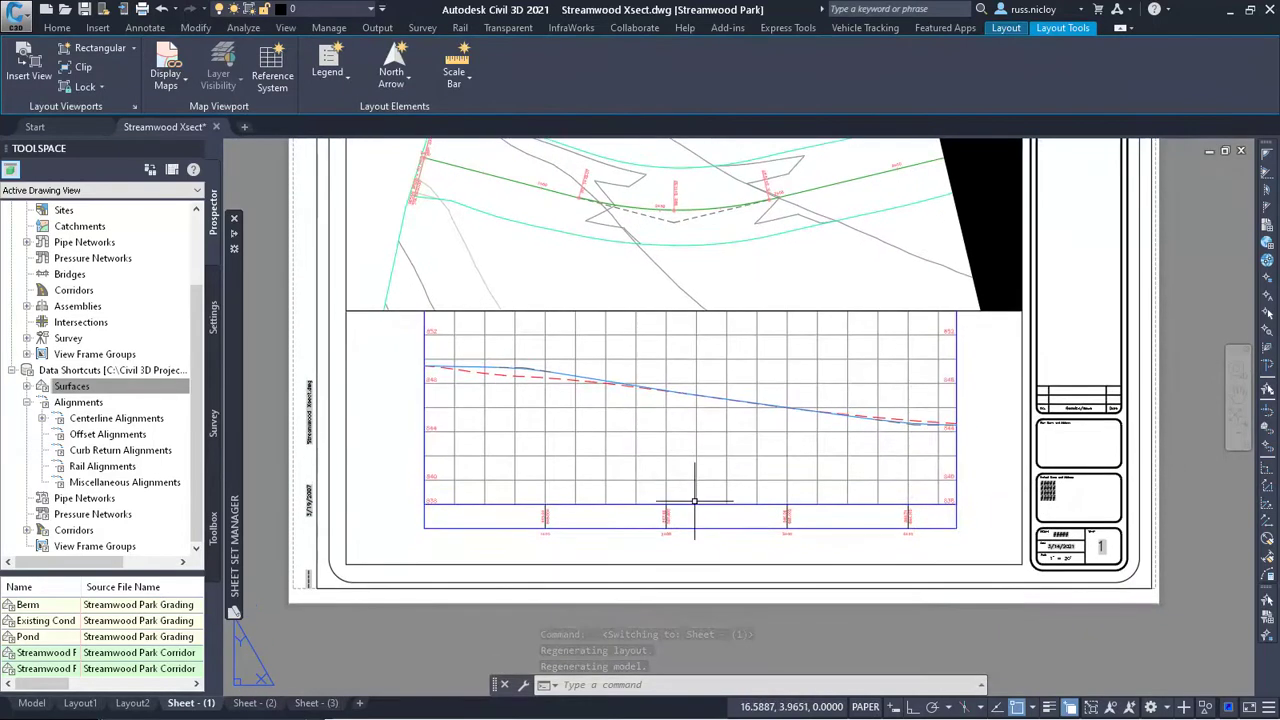
# Frame cross sections 4+00 and 5+00 in the Section (3) layout's viewport and lock the viewport.
pyautogui.doubleClick(694, 543)
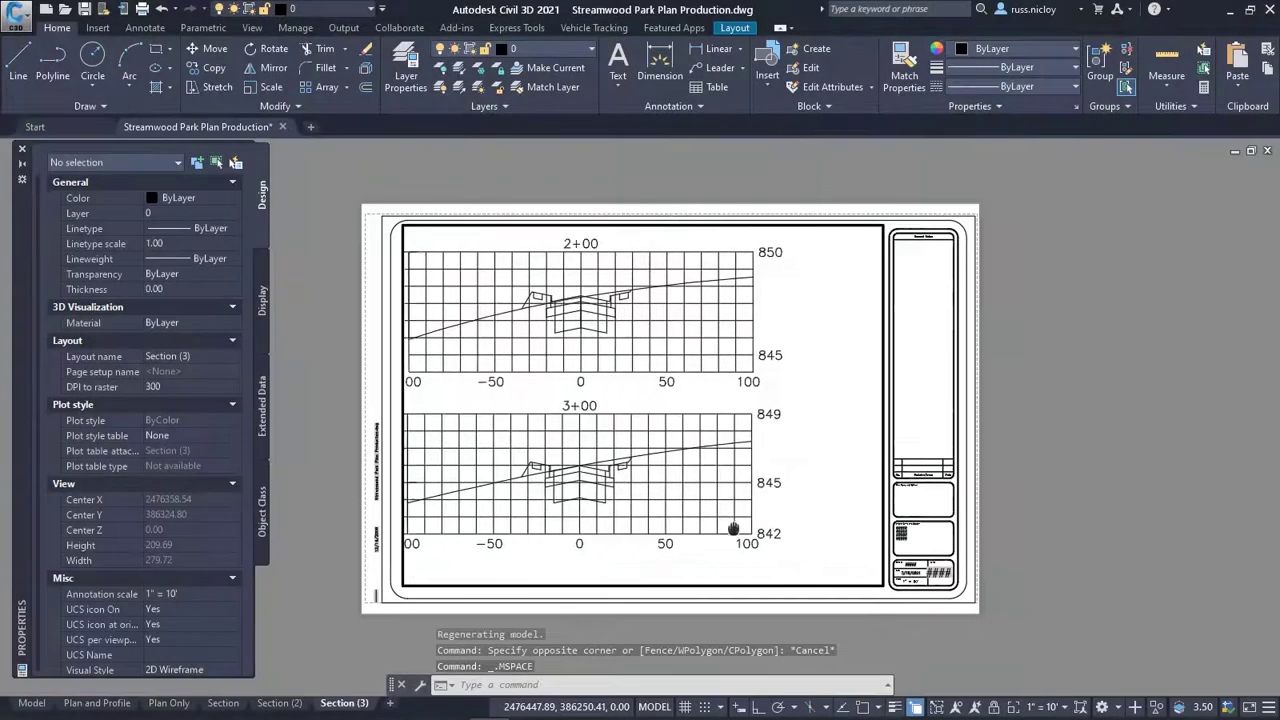
pyautogui.moveTo(733, 529); pyautogui.dragTo(414, 516, button='middle')
pyautogui.moveTo(722, 487); pyautogui.dragTo(488, 504, button='middle')
pyautogui.moveTo(788, 488); pyautogui.dragTo(501, 505, button='middle')
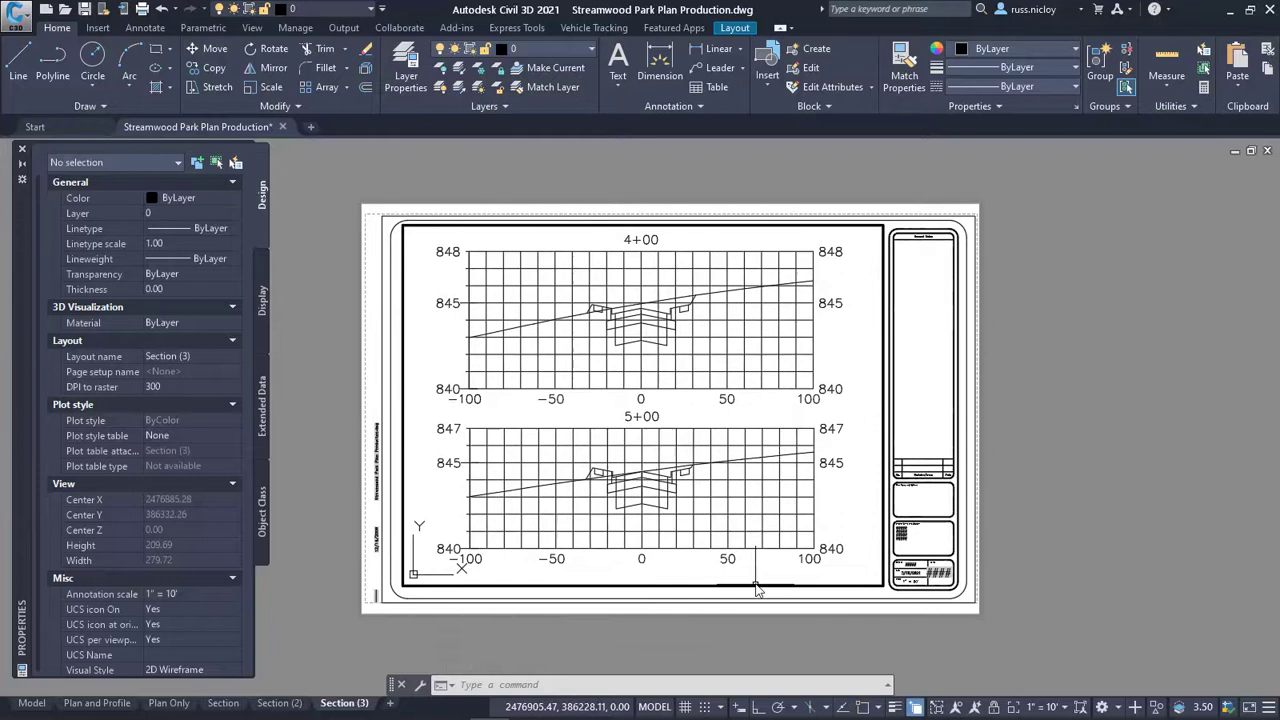
pyautogui.moveTo(754, 553); pyautogui.dragTo(754, 557, button='middle')
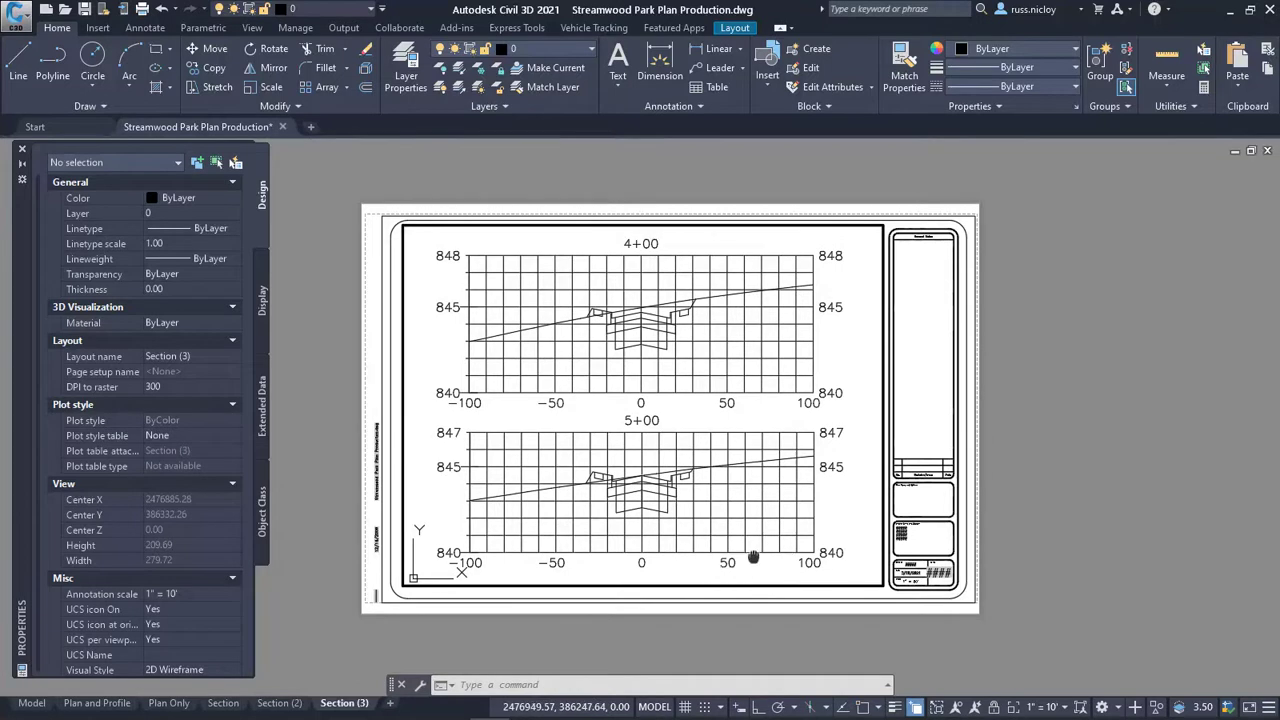
pyautogui.click(994, 709)
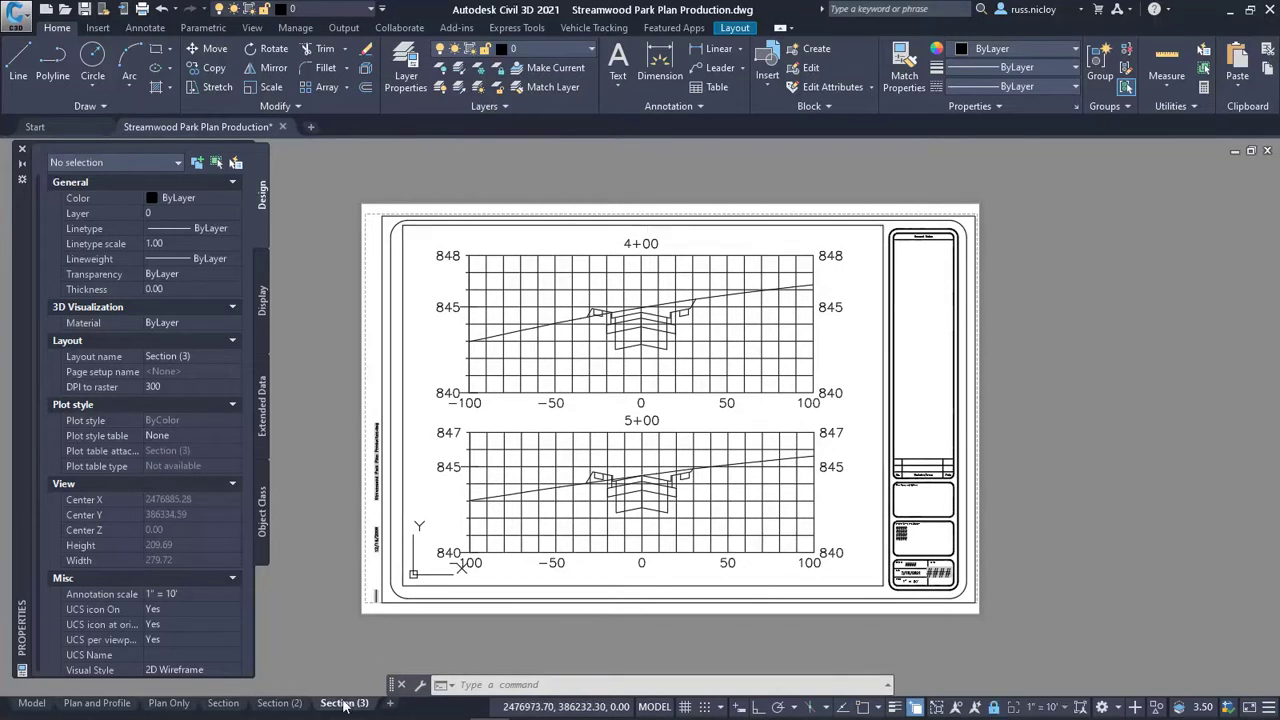
pyautogui.moveTo(371, 703); pyautogui.dragTo(372, 704)
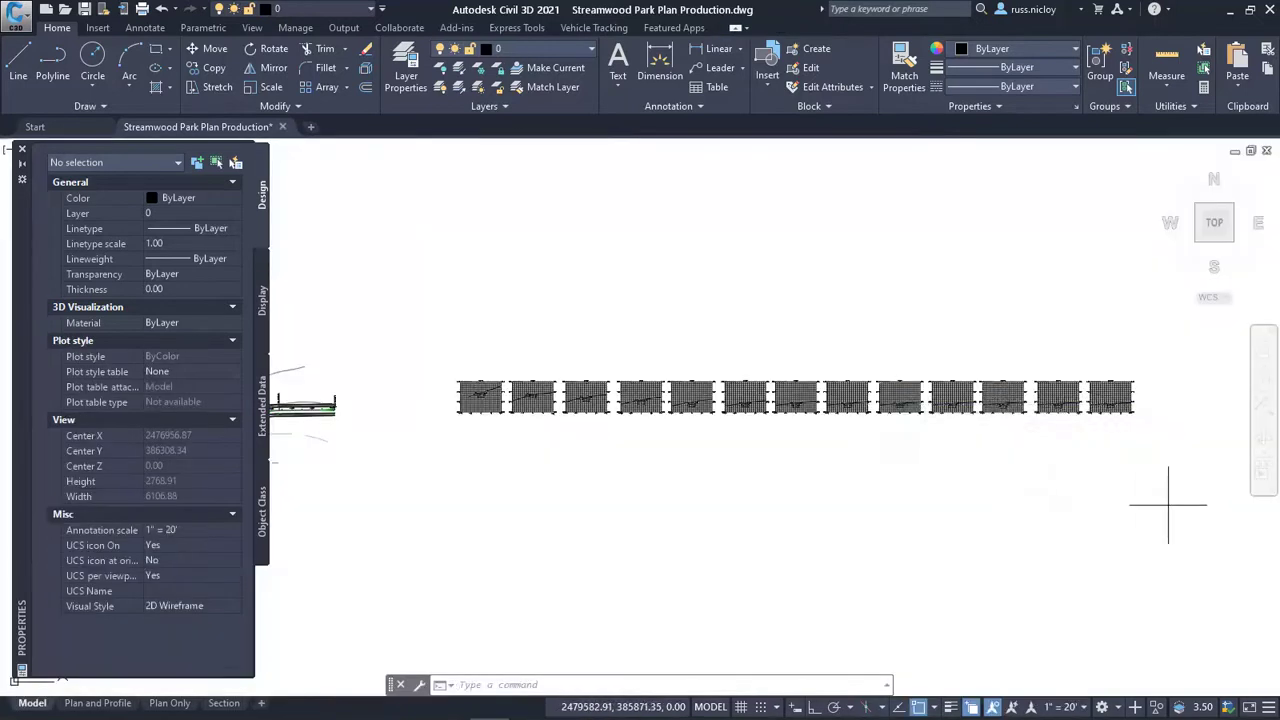
# Cut the whole row of cross sections in model space and paste it just east of the road plan.
pyautogui.click(1171, 514)
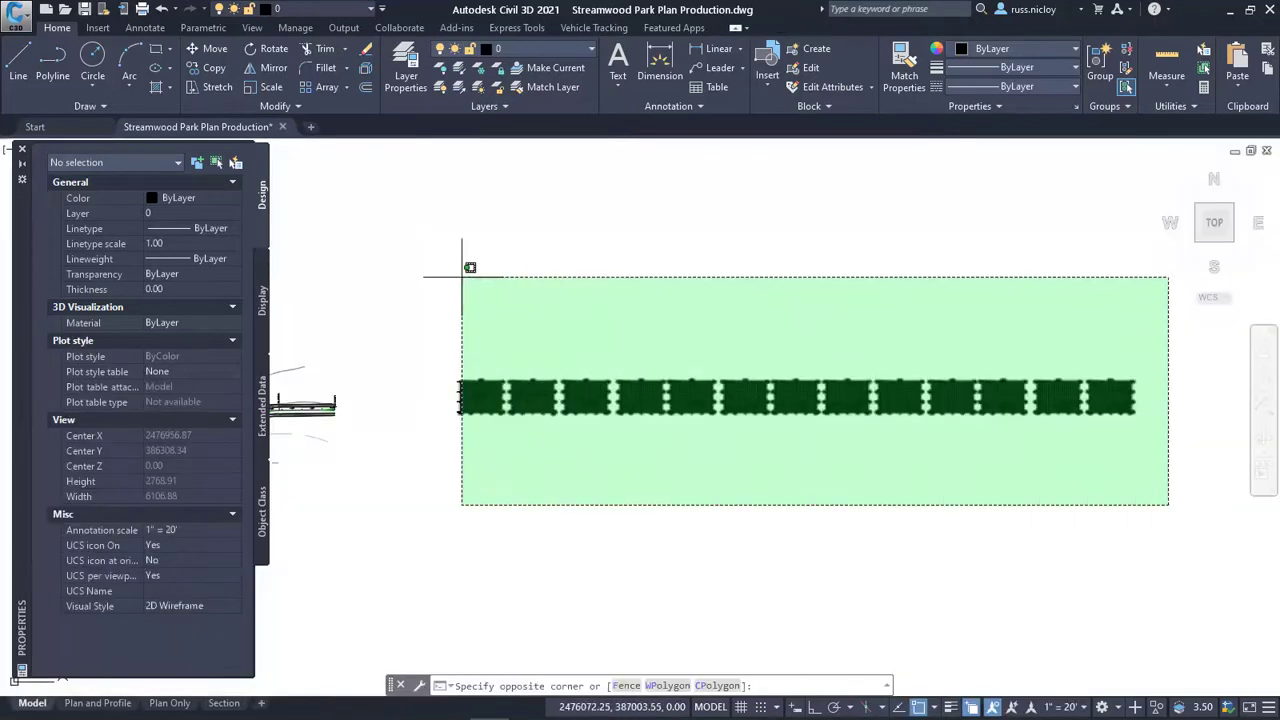
pyautogui.click(460, 268)
pyautogui.rightClick(438, 280)
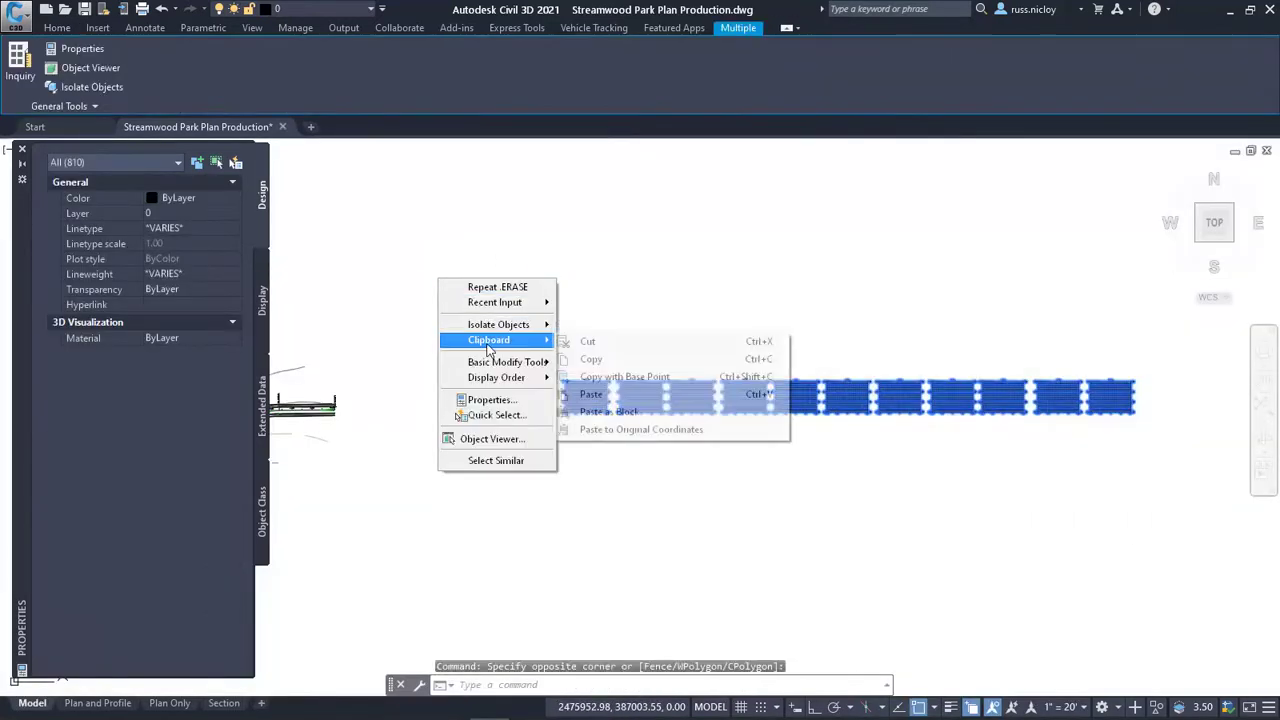
pyautogui.click(590, 339)
pyautogui.rightClick(731, 341)
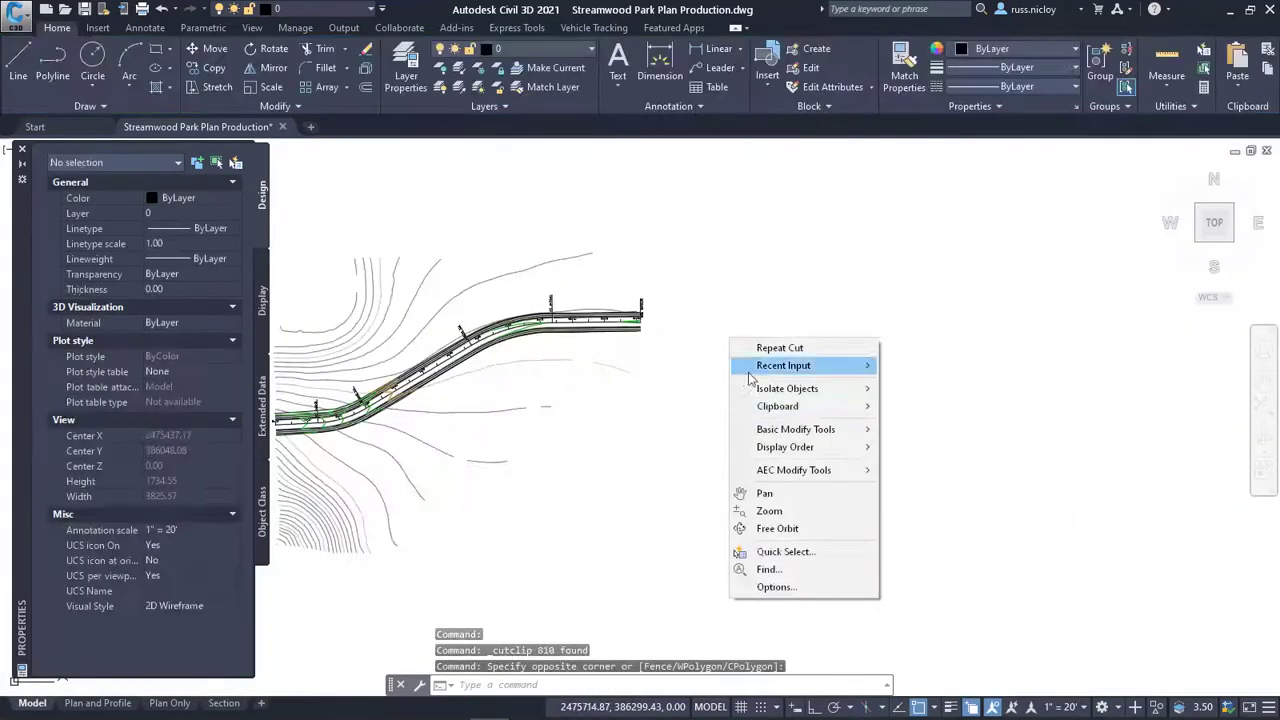
pyautogui.moveTo(795, 410)
pyautogui.click(913, 459)
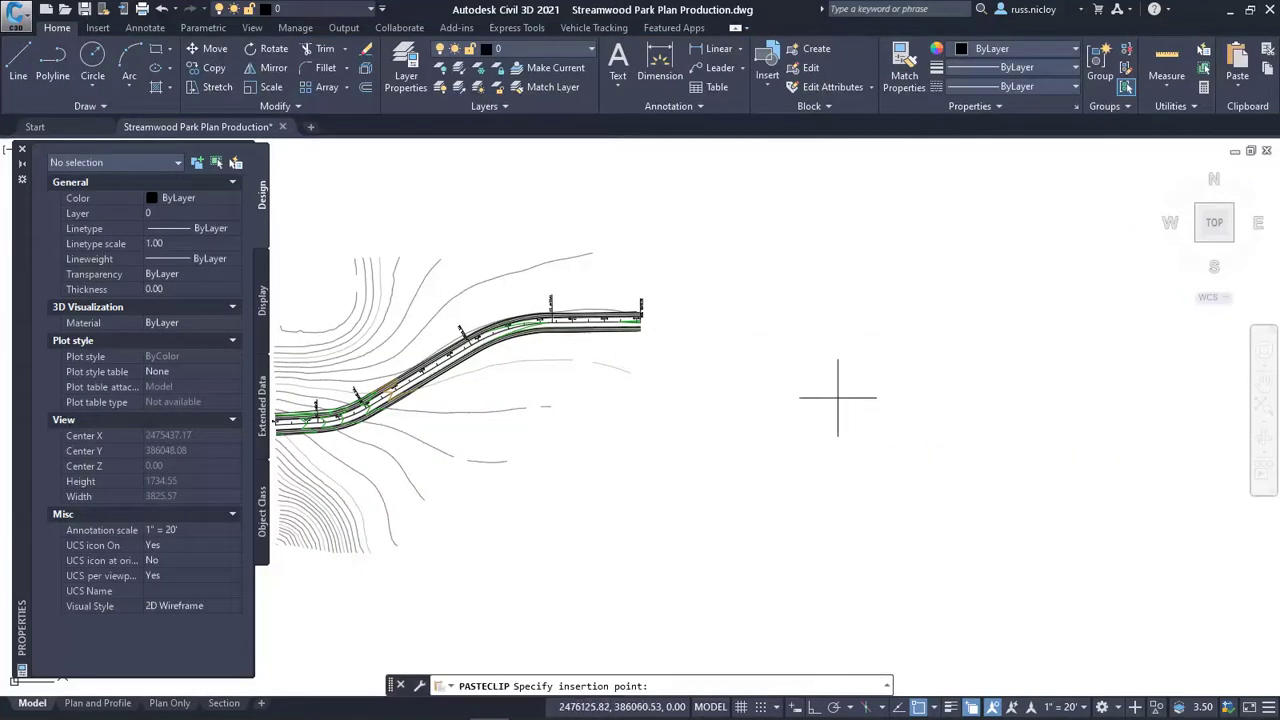
pyautogui.click(743, 312)
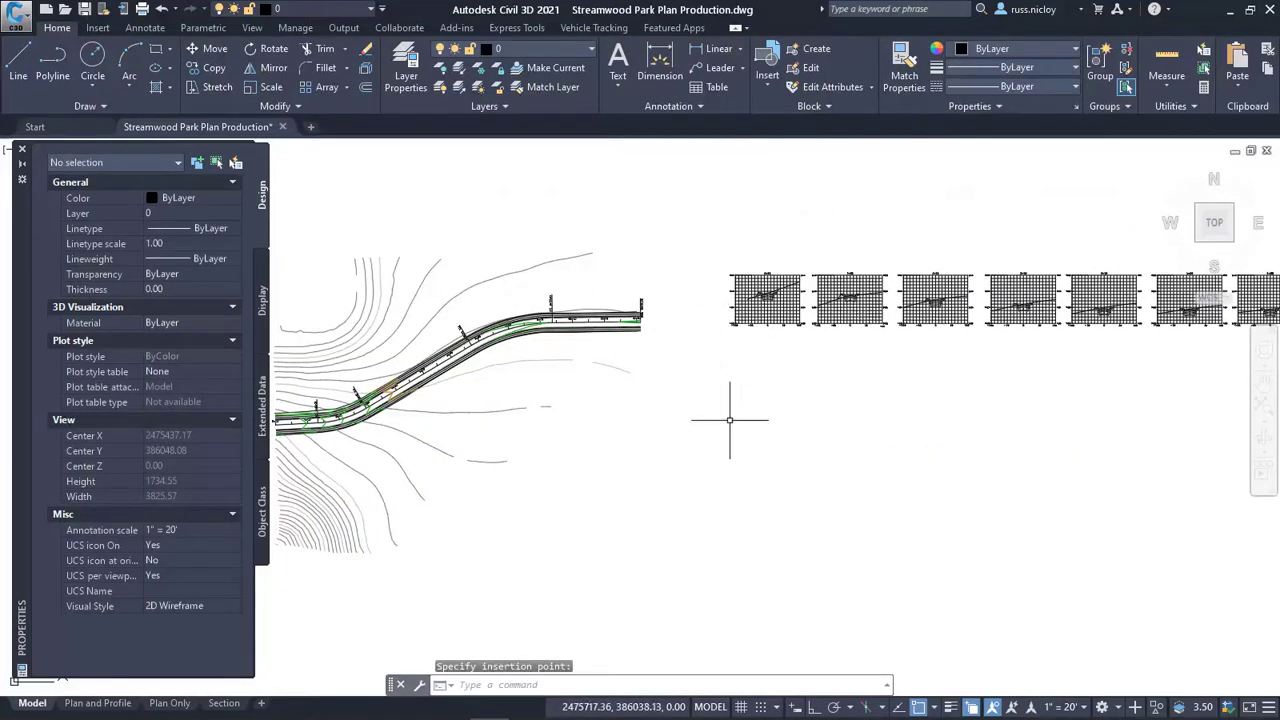
# Erase the horizontal grid lines below elevation 845 in the 0+00 cross section.
pyautogui.scroll(8, 730, 420)
pyautogui.click(506, 420)
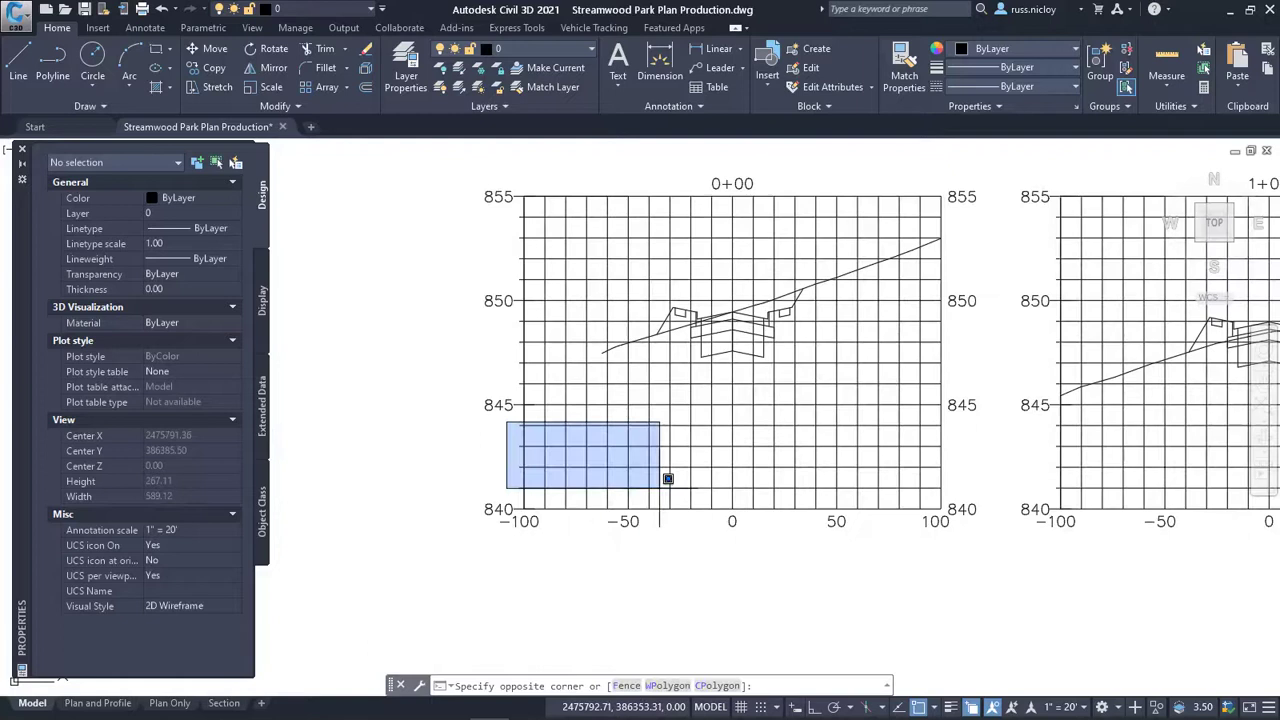
pyautogui.click(945, 526)
pyautogui.press('Escape')
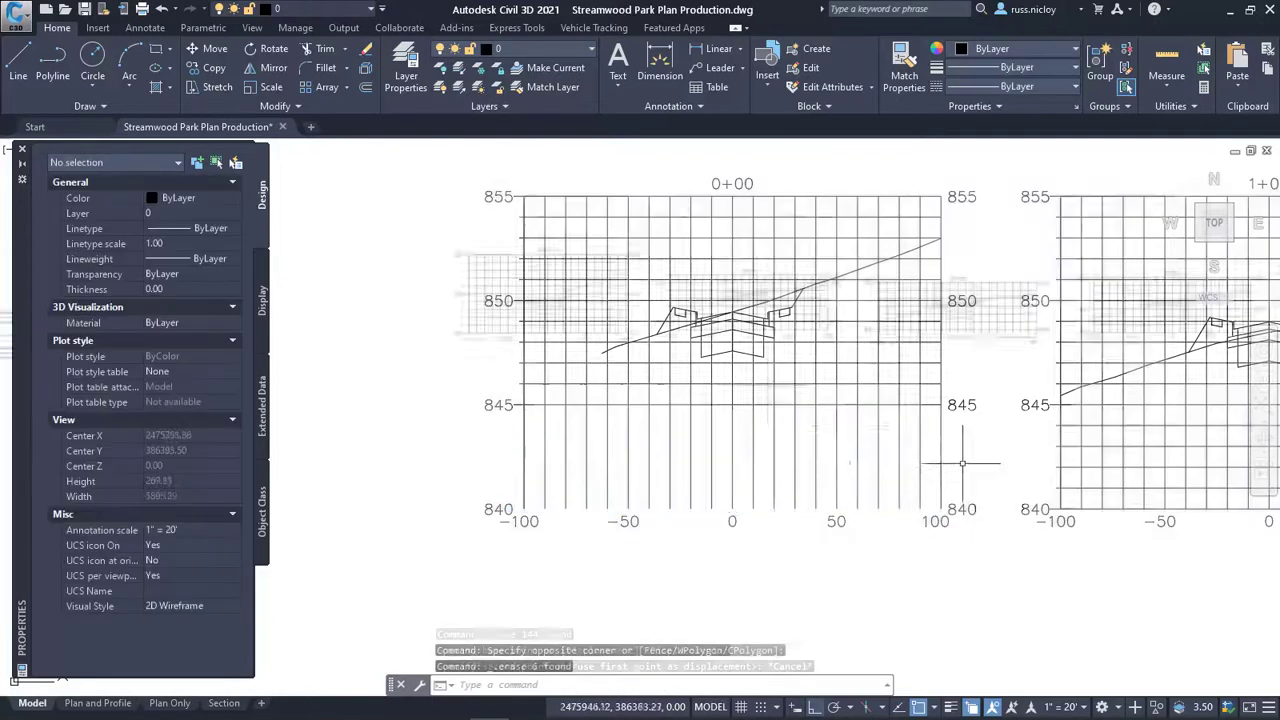
# Move the 1+00 cross section directly below the 0+00 cross section.
pyautogui.scroll(-5, 908, 394)
pyautogui.click(922, 394)
pyautogui.click(724, 298)
pyautogui.rightClick(728, 296)
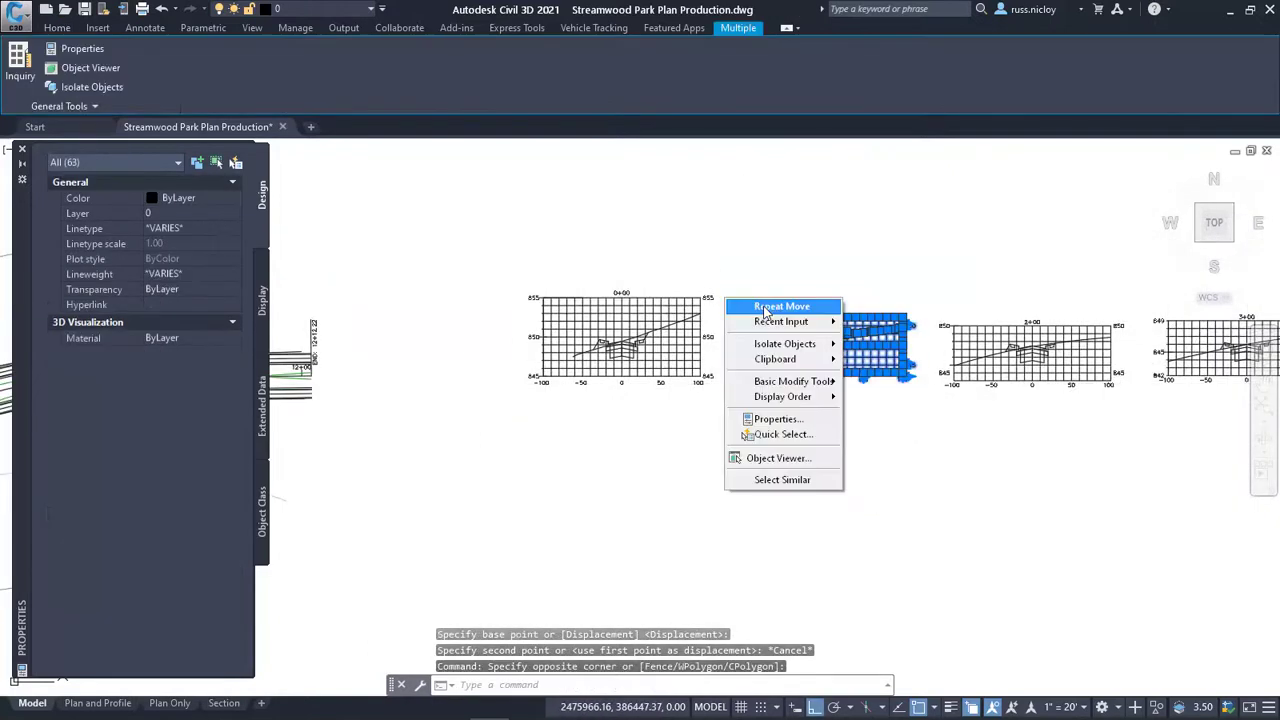
pyautogui.click(772, 303)
pyautogui.click(795, 410)
pyautogui.click(593, 492)
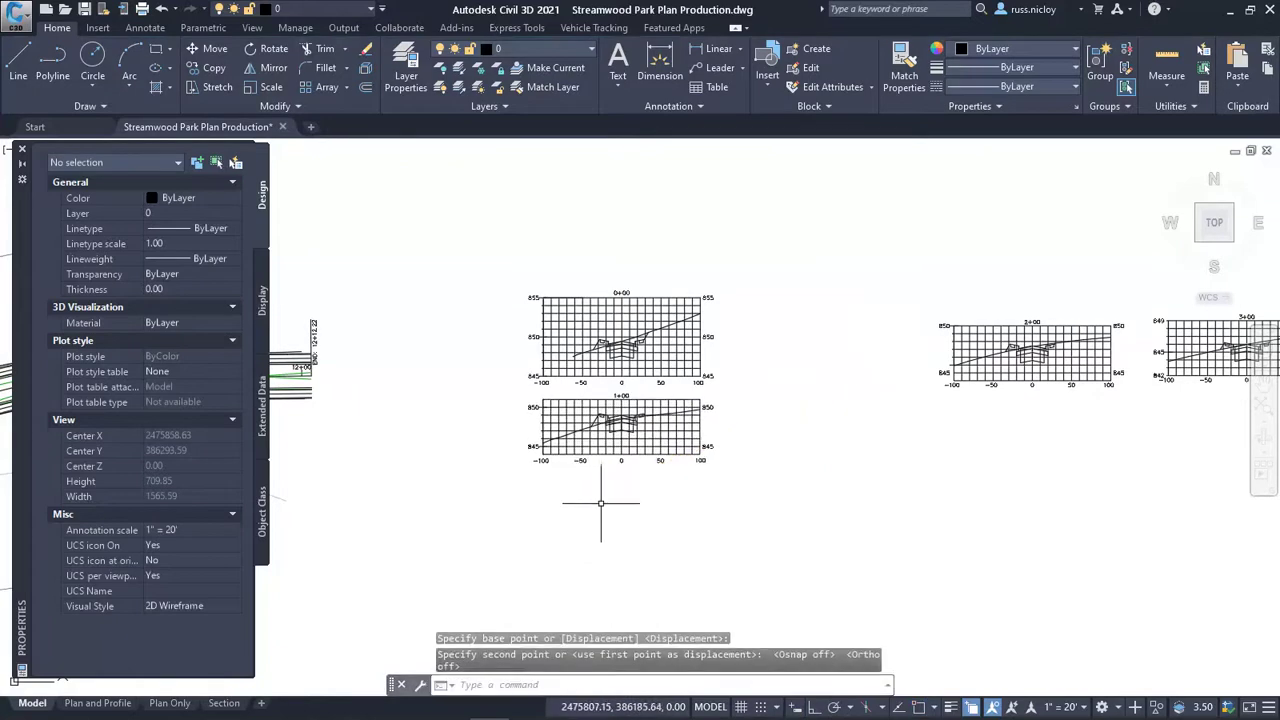
pyautogui.press('Escape')
# Move the 3+00 cross section to stack it below the 2+00 cross section.
pyautogui.moveTo(930, 482); pyautogui.dragTo(580, 473, button='middle')
pyautogui.click(991, 422)
pyautogui.click(800, 278)
pyautogui.rightClick(800, 278)
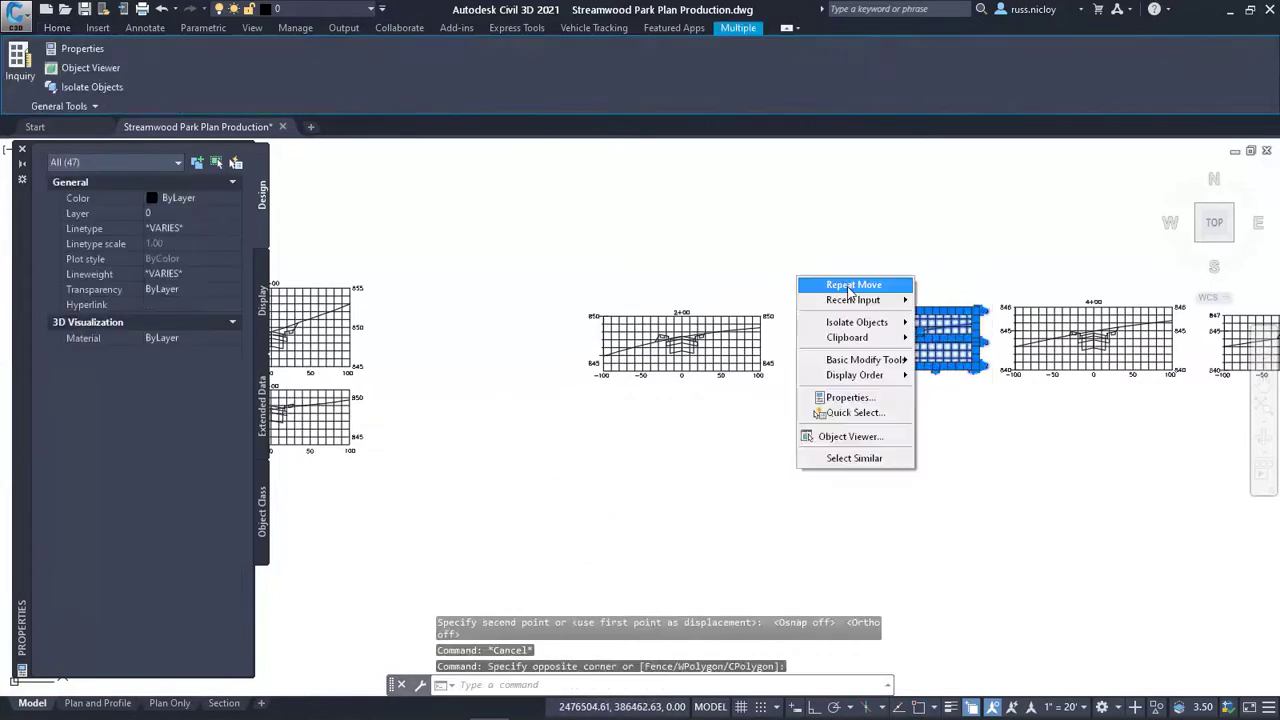
pyautogui.click(845, 283)
pyautogui.click(894, 409)
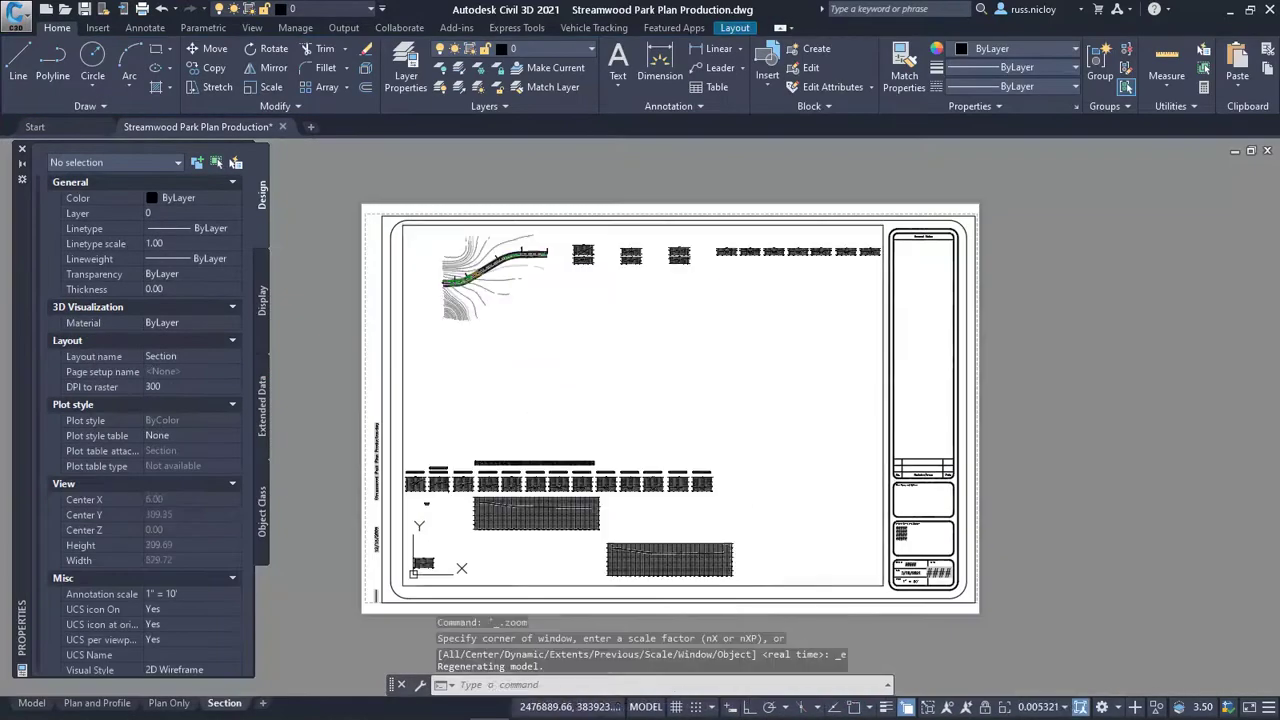
# Frame the 0+00 and 1+00 cross sections in the Section layout's viewport at a scale of 1" = 10'.
pyautogui.middleClick(594, 433)
pyautogui.scroll(5, 594, 433)
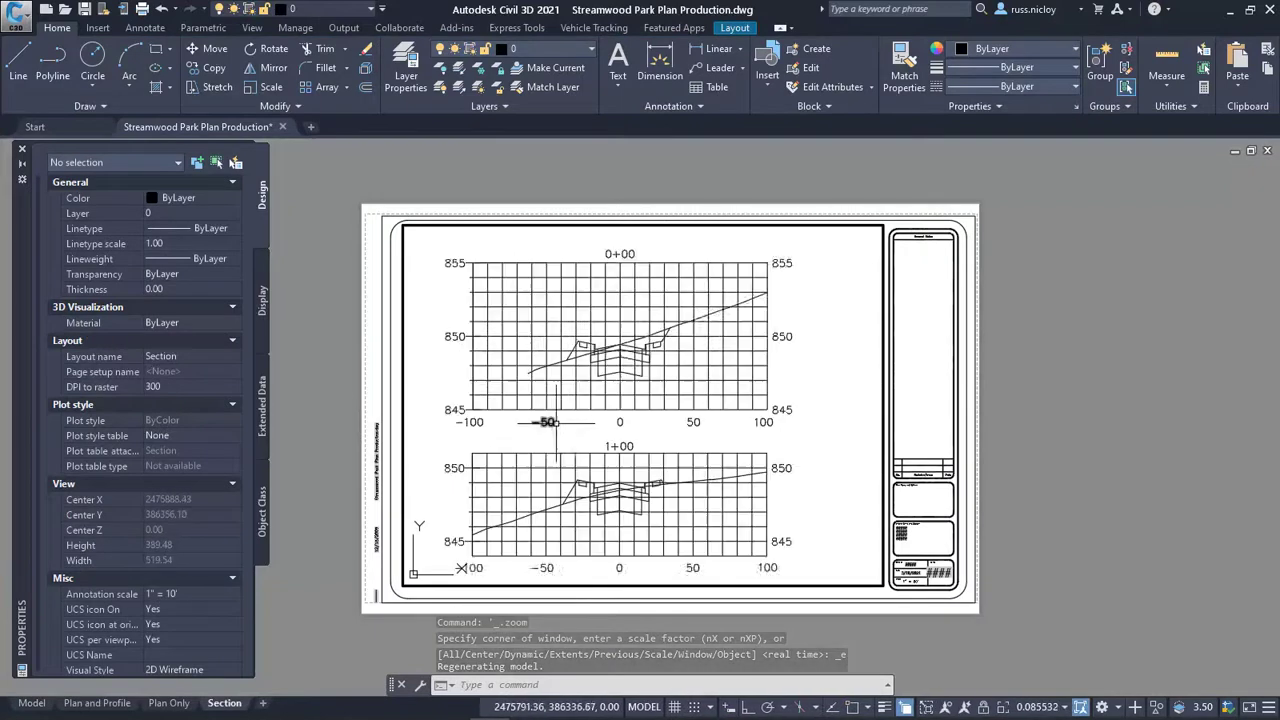
pyautogui.click(1068, 707)
pyautogui.click(1025, 317)
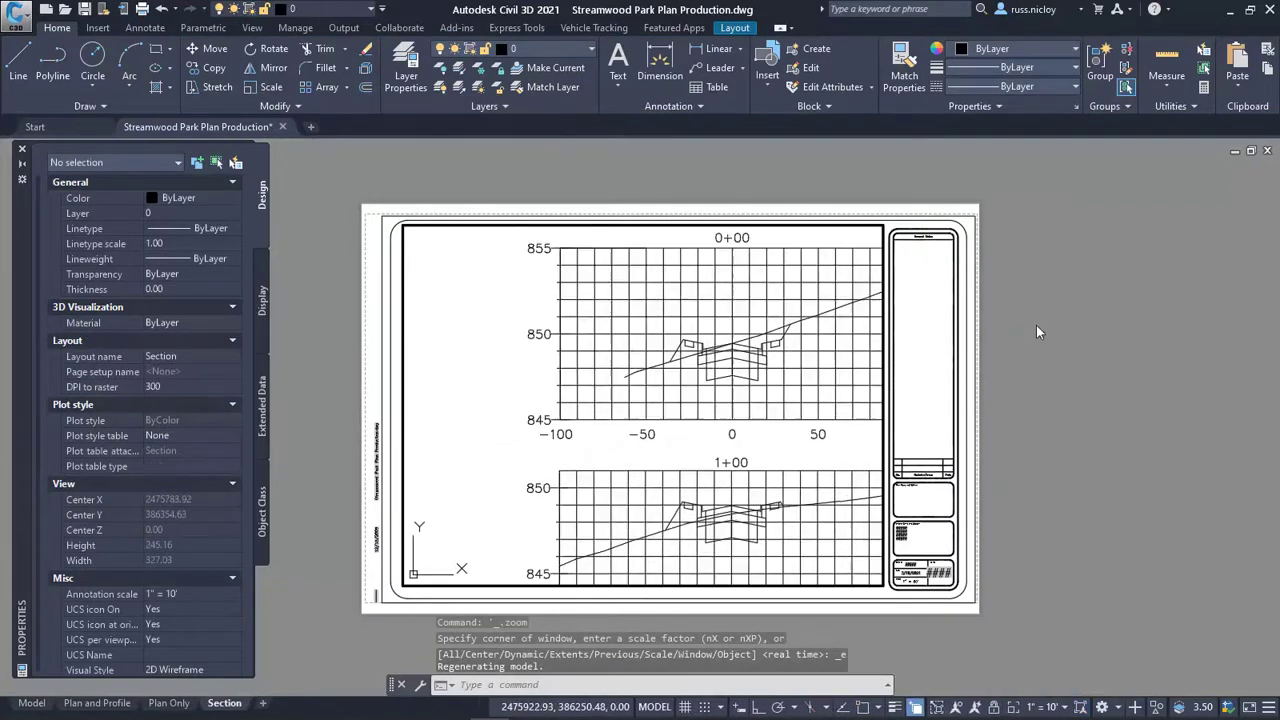
pyautogui.moveTo(800, 480); pyautogui.dragTo(709, 440, button='middle')
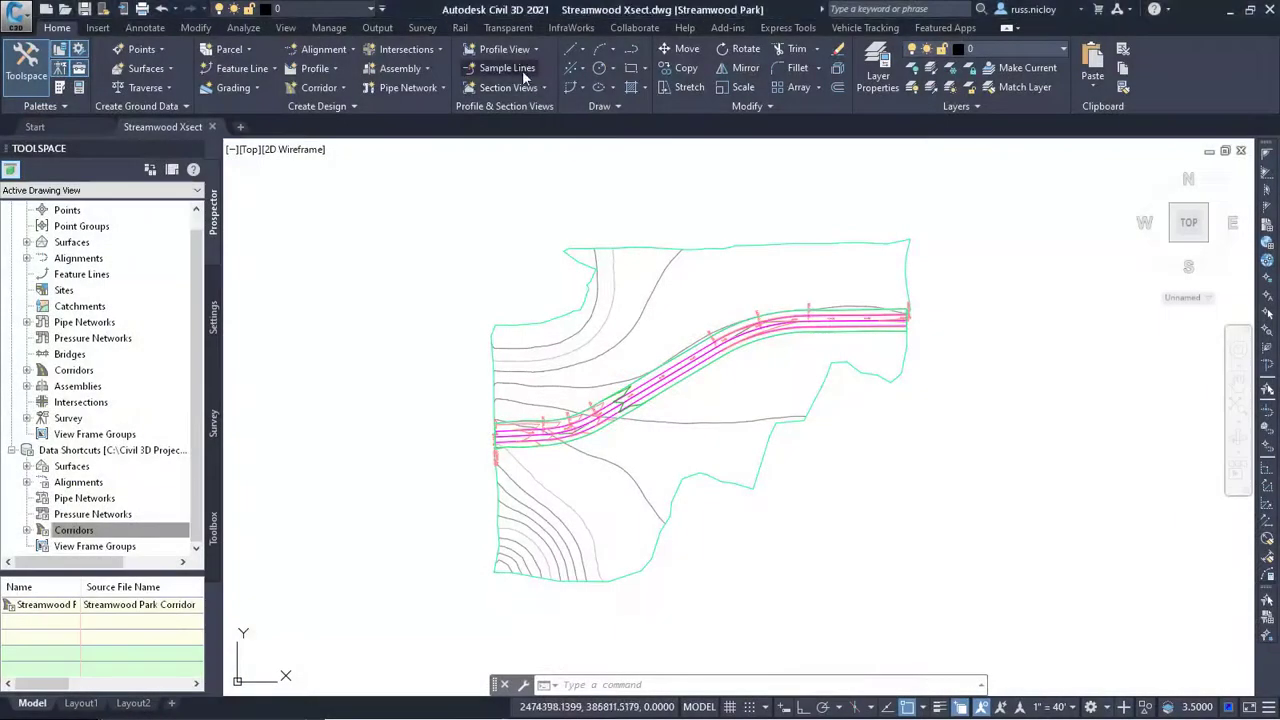
# Create a sample line group for the Streamwood Road CL alignment, with the Streamwood Road corridor styled as All Codes with Hatching.
pyautogui.click(507, 68)
pyautogui.click(486, 345)
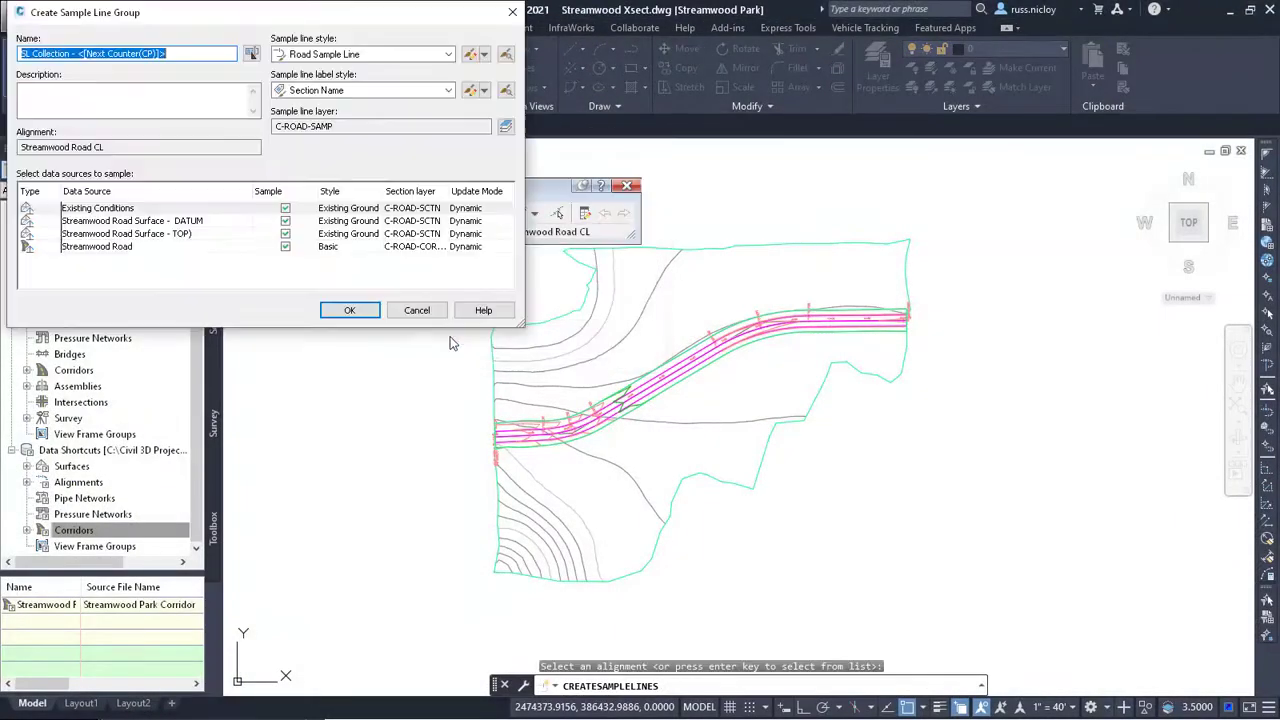
pyautogui.click(340, 248)
pyautogui.click(340, 248)
pyautogui.click(787, 211)
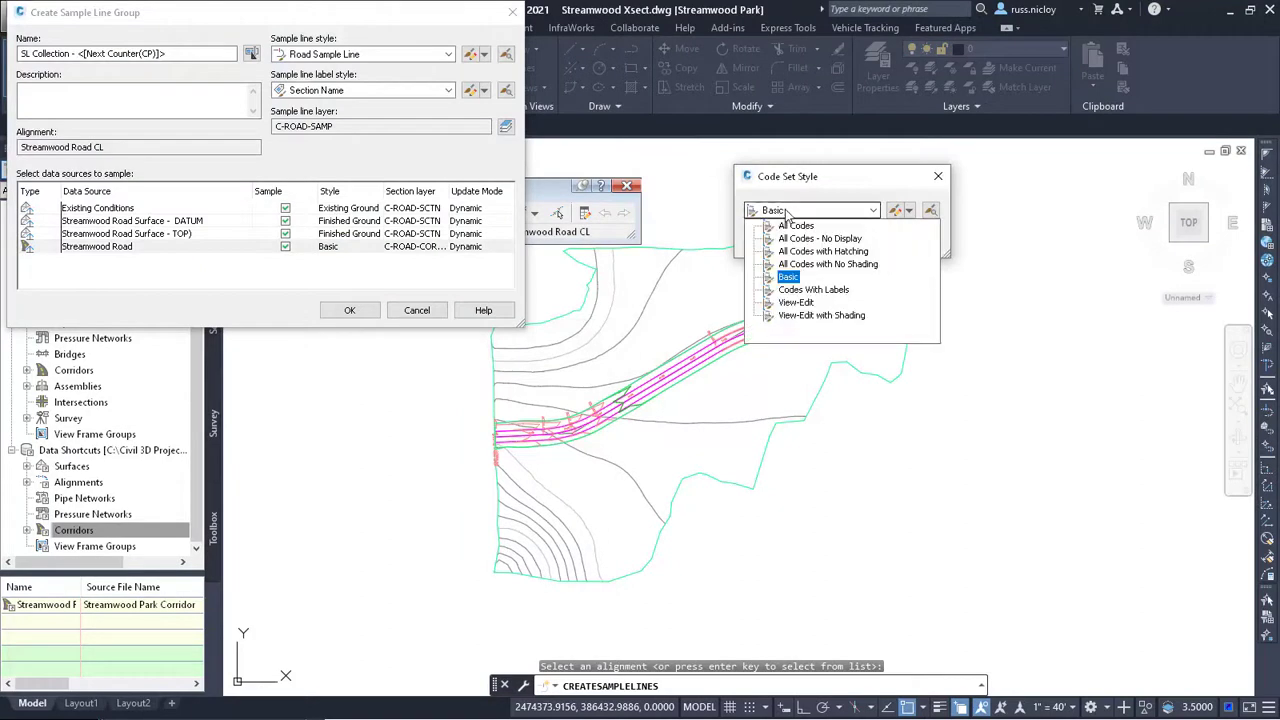
pyautogui.click(810, 251)
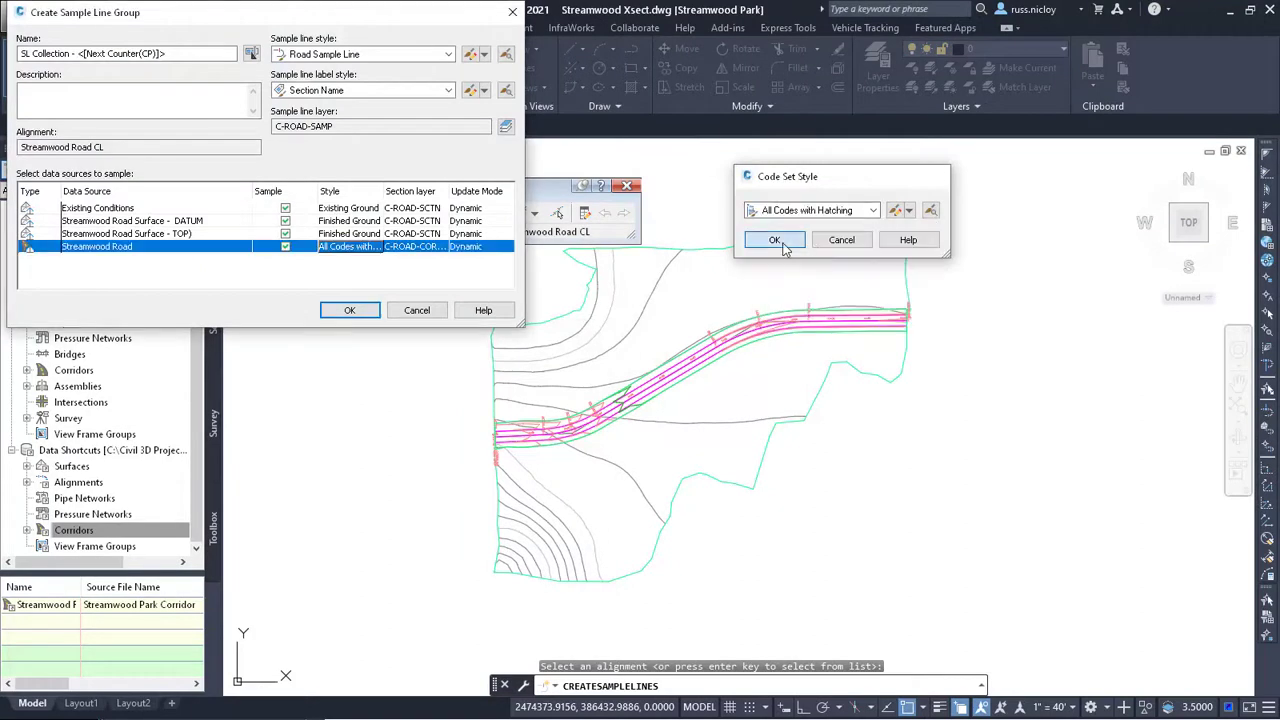
pyautogui.click(784, 244)
pyautogui.click(349, 310)
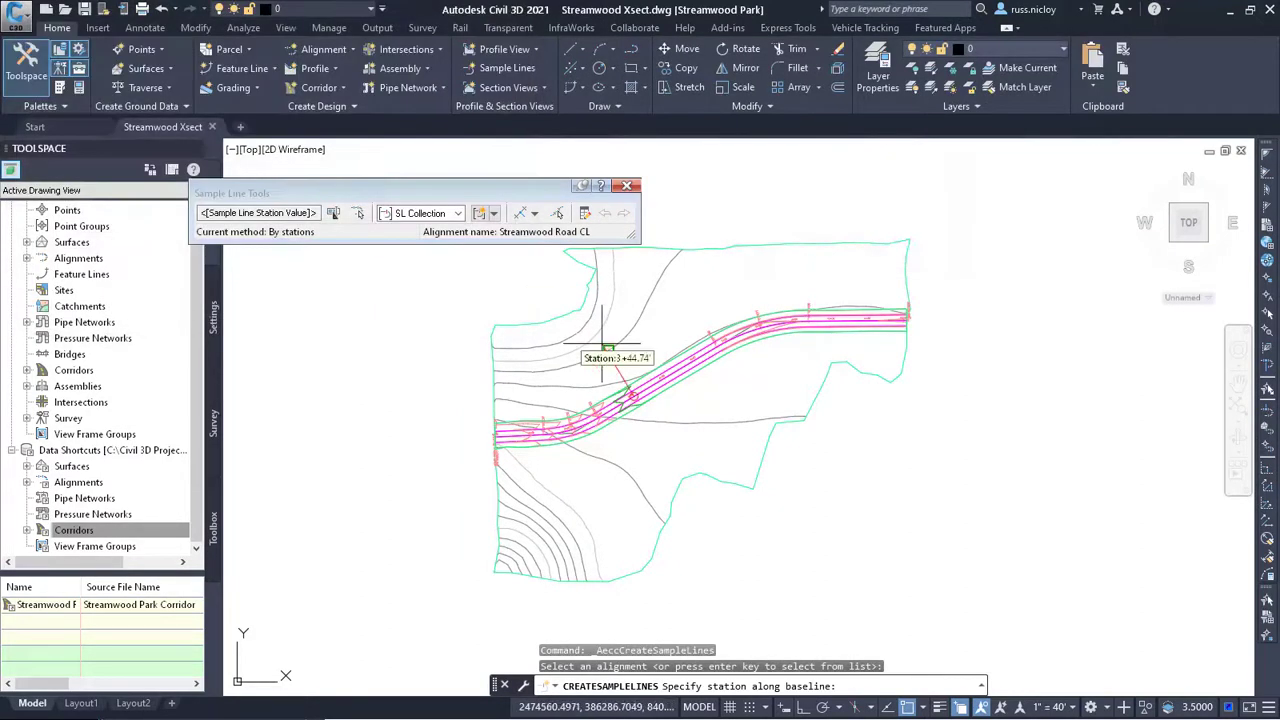
# Add sample lines by range of stations along the Streamwood Road CL alignment.
pyautogui.click(535, 214)
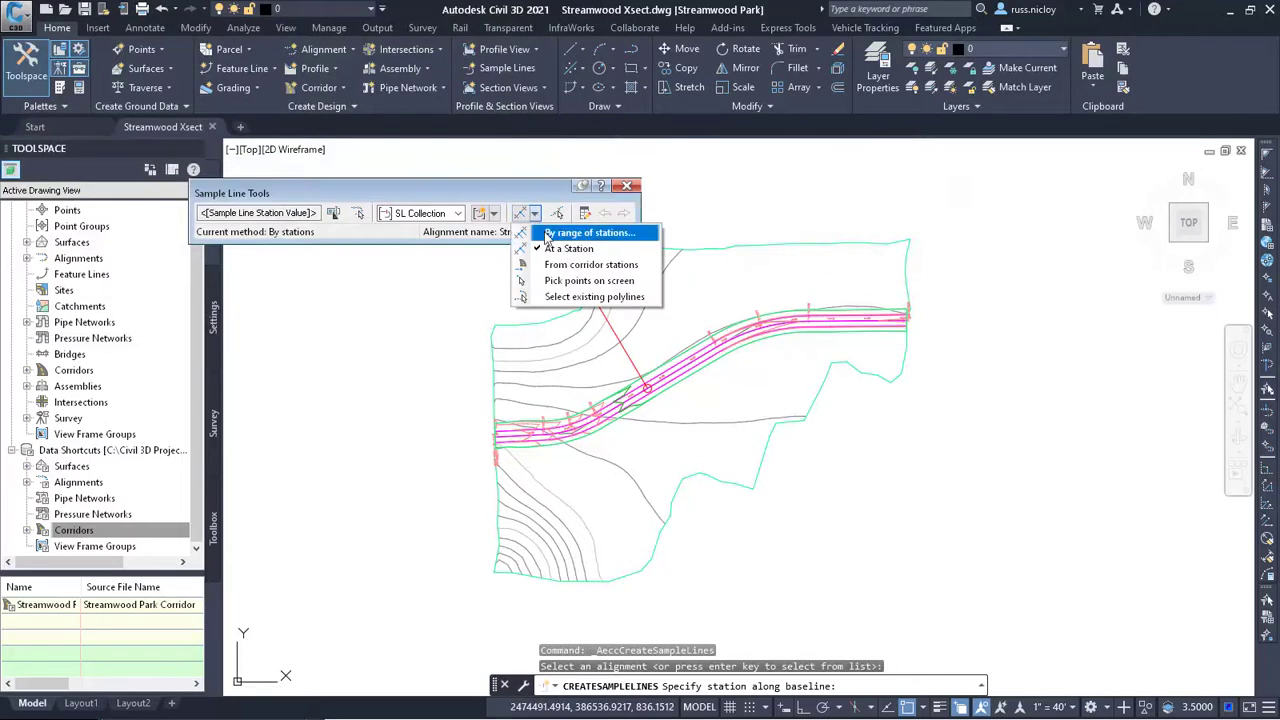
pyautogui.click(547, 237)
pyautogui.click(669, 484)
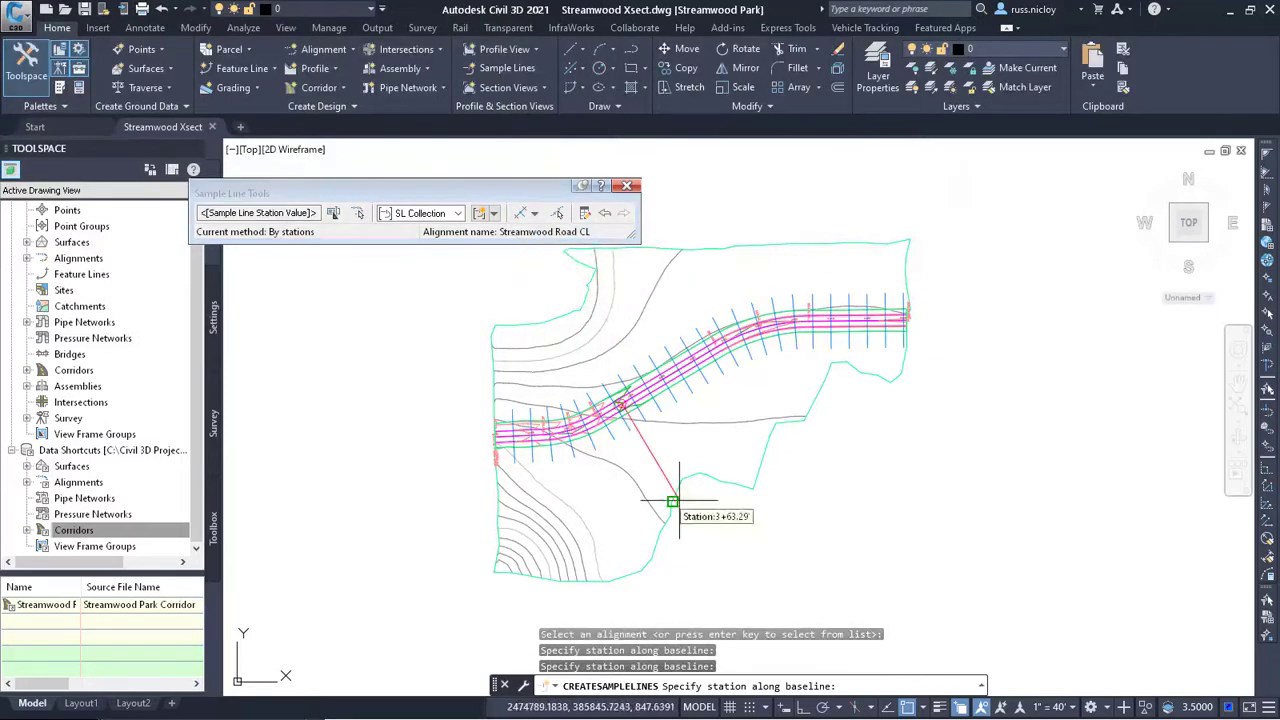
pyautogui.press('Return')
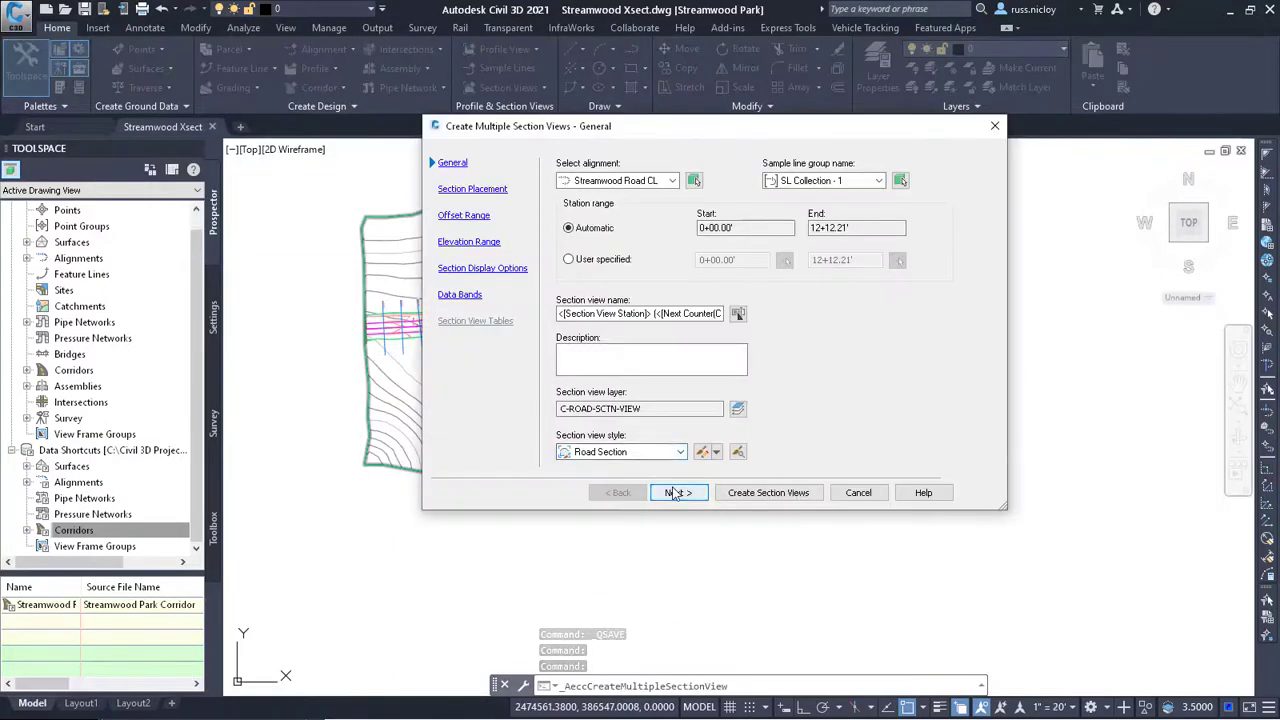
# Create multiple section views for SL Collection - 1 in the Road Section style, placing them in the empty area southeast of the road plan.
pyautogui.click(675, 493)
pyautogui.click(678, 493)
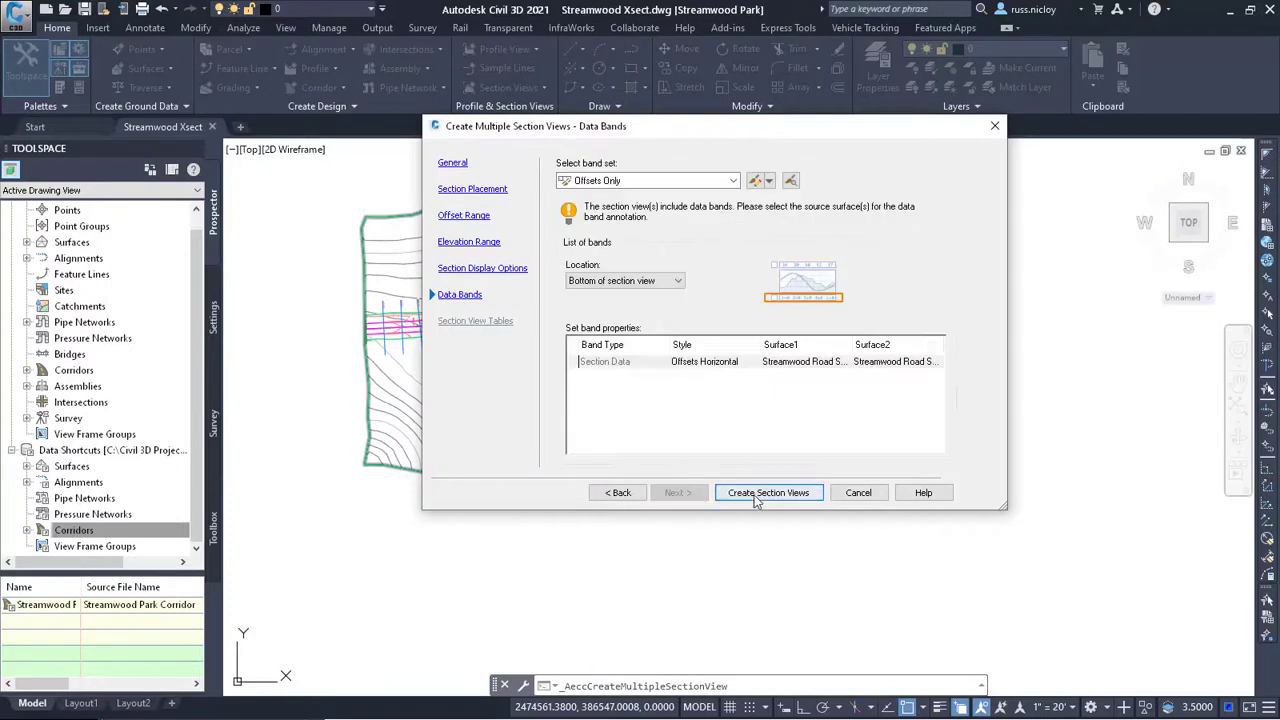
pyautogui.click(766, 492)
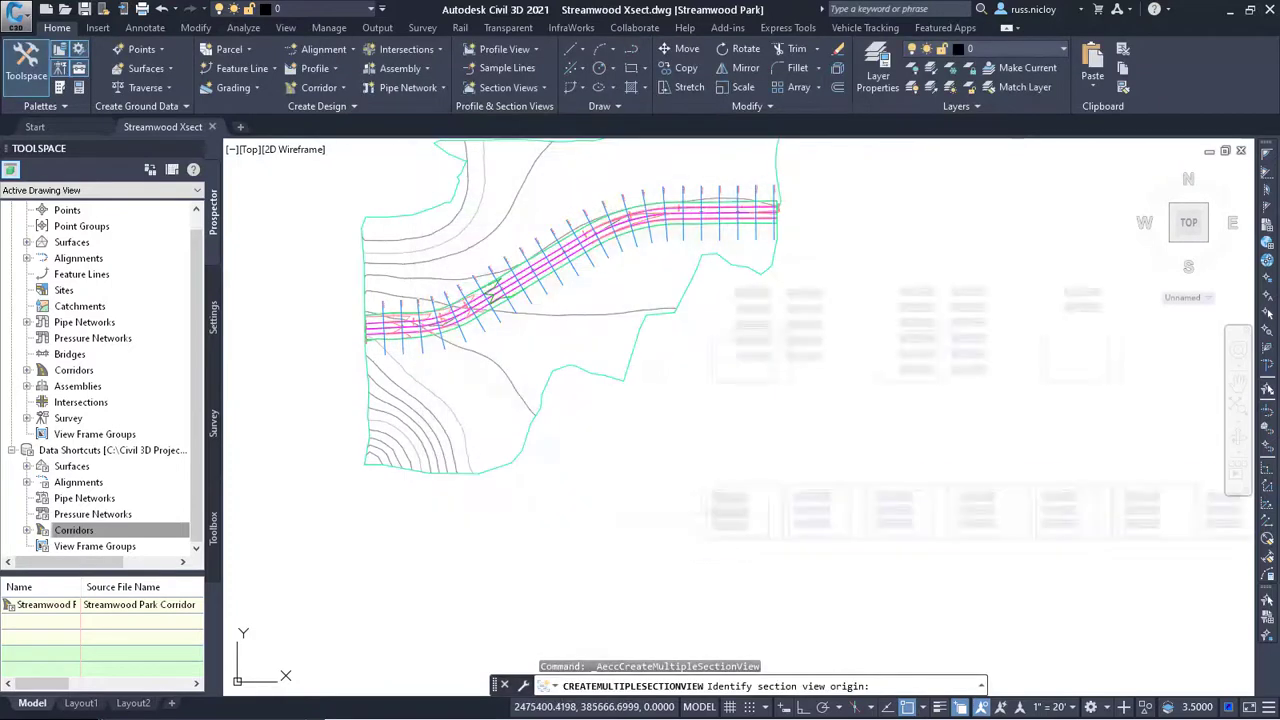
pyautogui.click(766, 491)
pyautogui.scroll(6, 750, 470)
pyautogui.moveTo(762, 499); pyautogui.dragTo(467, 480, button='middle')
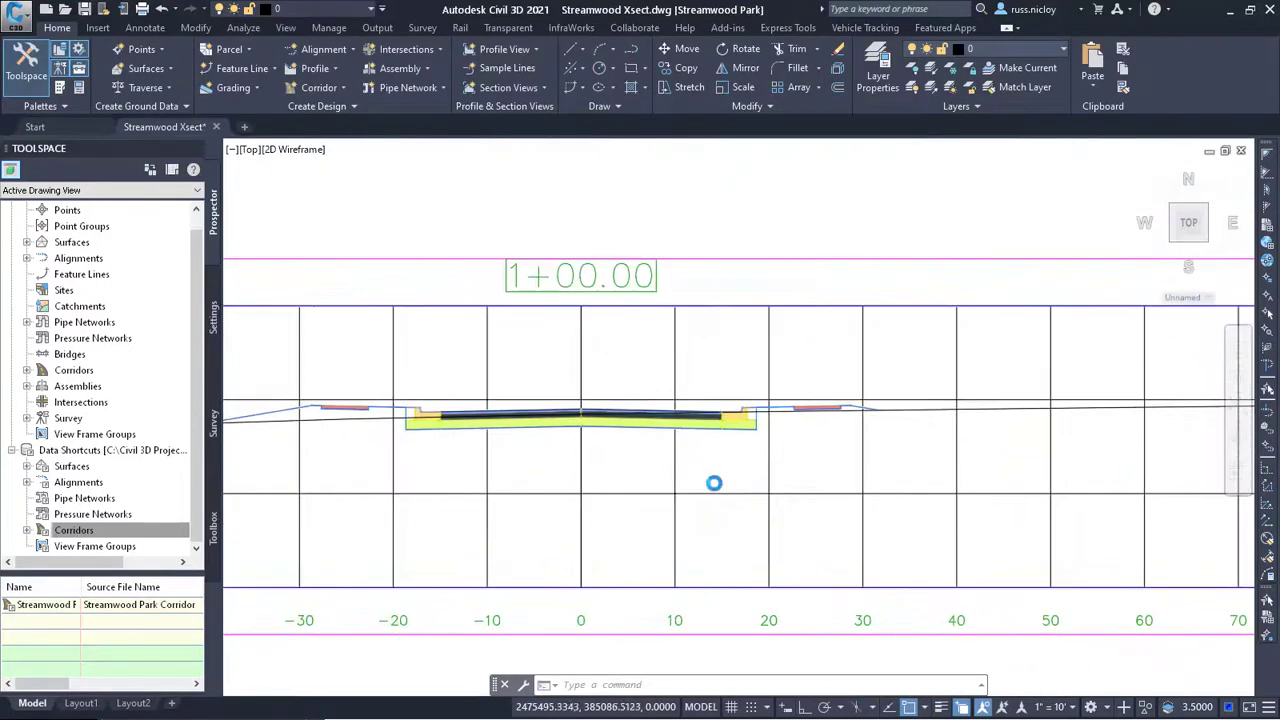
pyautogui.scroll(-6, 717, 498)
pyautogui.scroll(-4, 718, 503)
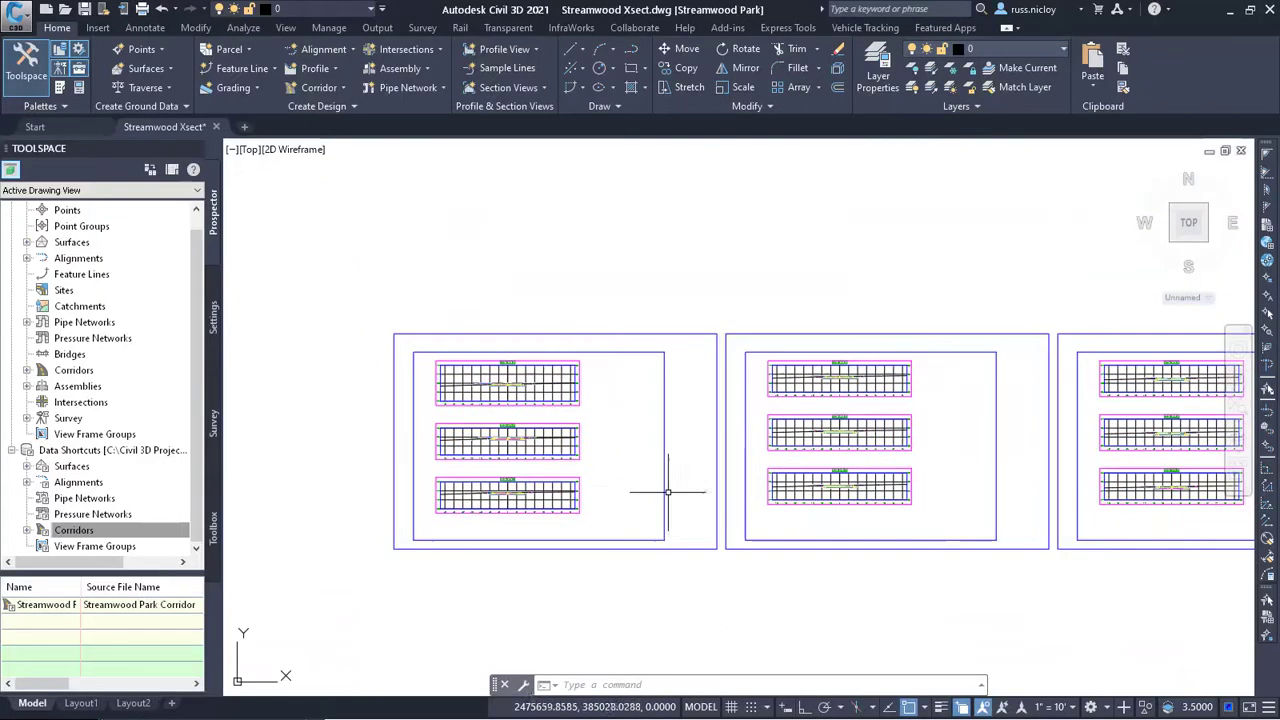
# Create section sheets for Section View Group - 2, adding them to the existing sheet set and saving the drawing.
pyautogui.click(379, 28)
pyautogui.click(130, 80)
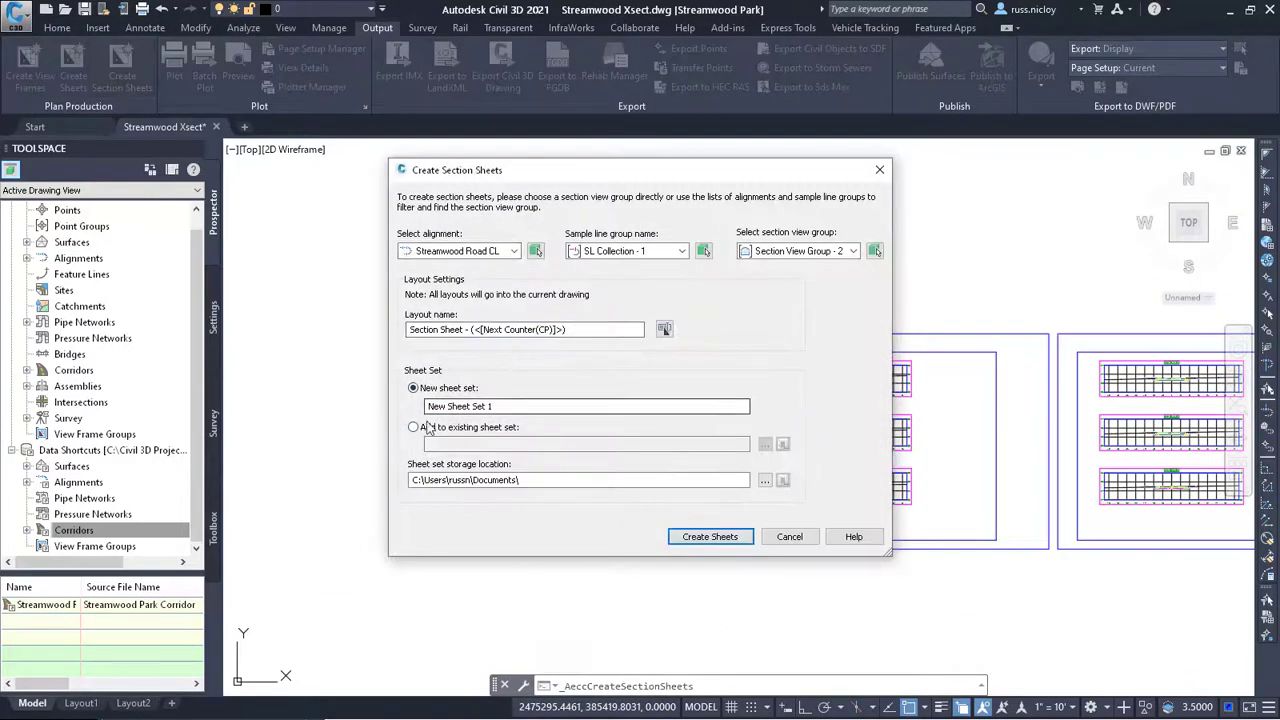
pyautogui.click(428, 427)
pyautogui.click(710, 537)
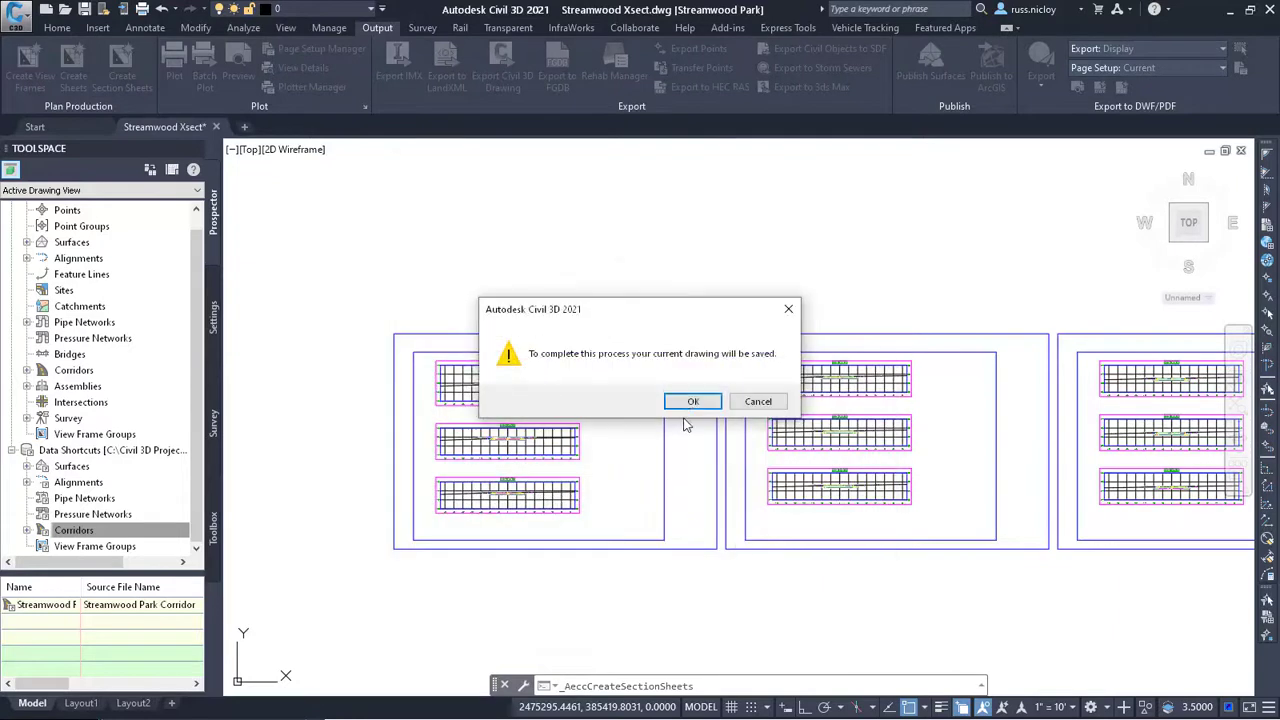
pyautogui.click(692, 402)
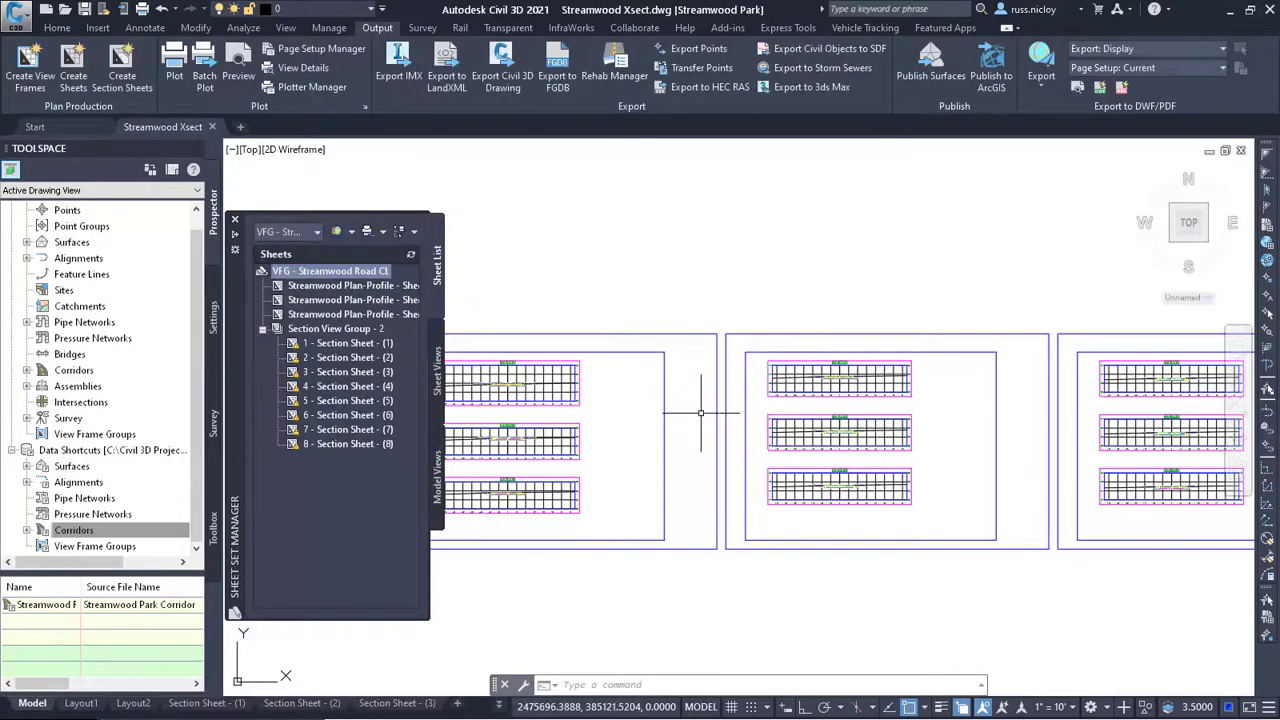
# Examine the stacked section views of the first sheet in model space and open the Section Sheet - (1) layout.
pyautogui.scroll(-2, 685, 402)
pyautogui.moveTo(685, 402); pyautogui.dragTo(762, 398, button='middle')
pyautogui.scroll(6, 638, 415)
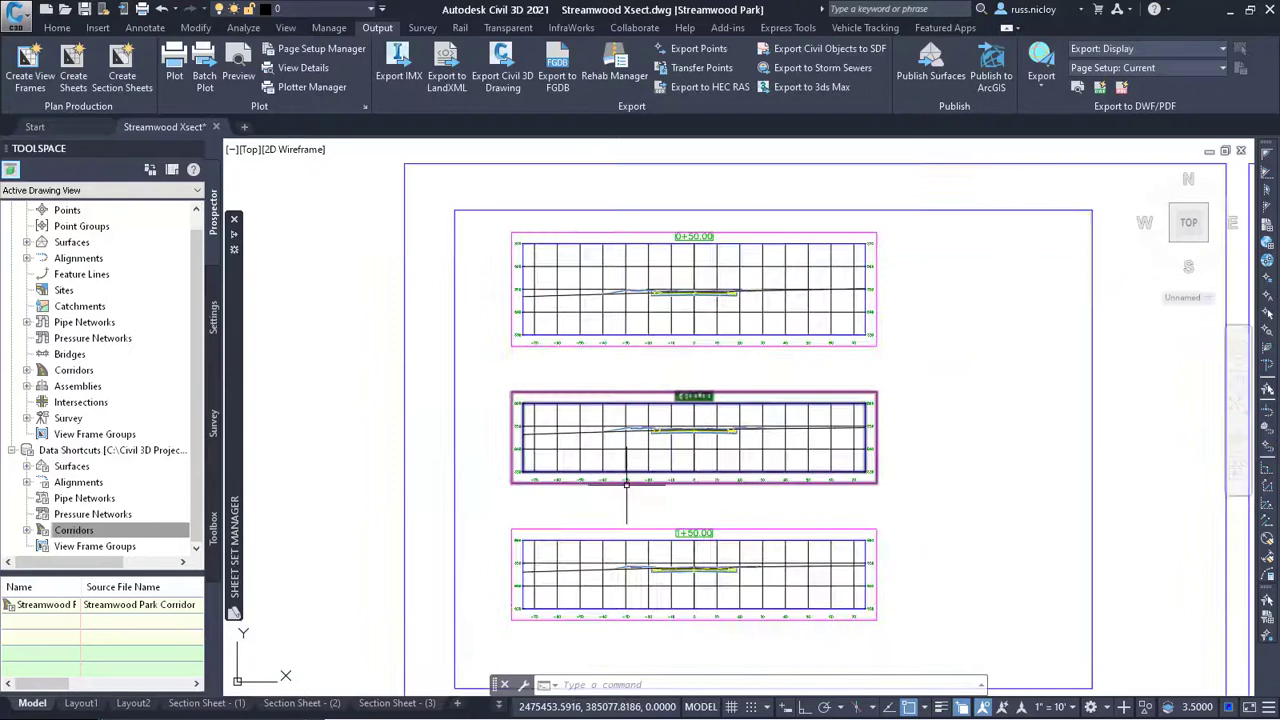
pyautogui.click(235, 704)
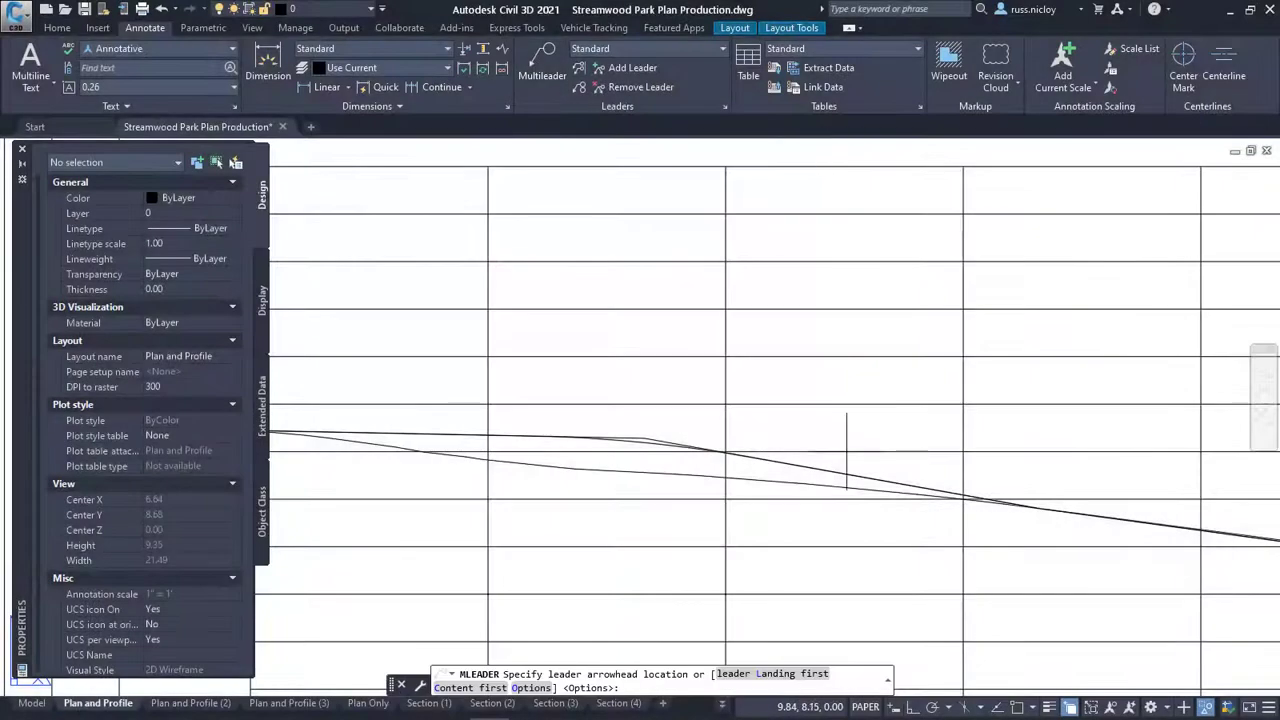
# Add a multileader reading PROPOSED GROUND that points to the proposed line in the profile.
pyautogui.click(826, 466)
pyautogui.click(930, 338)
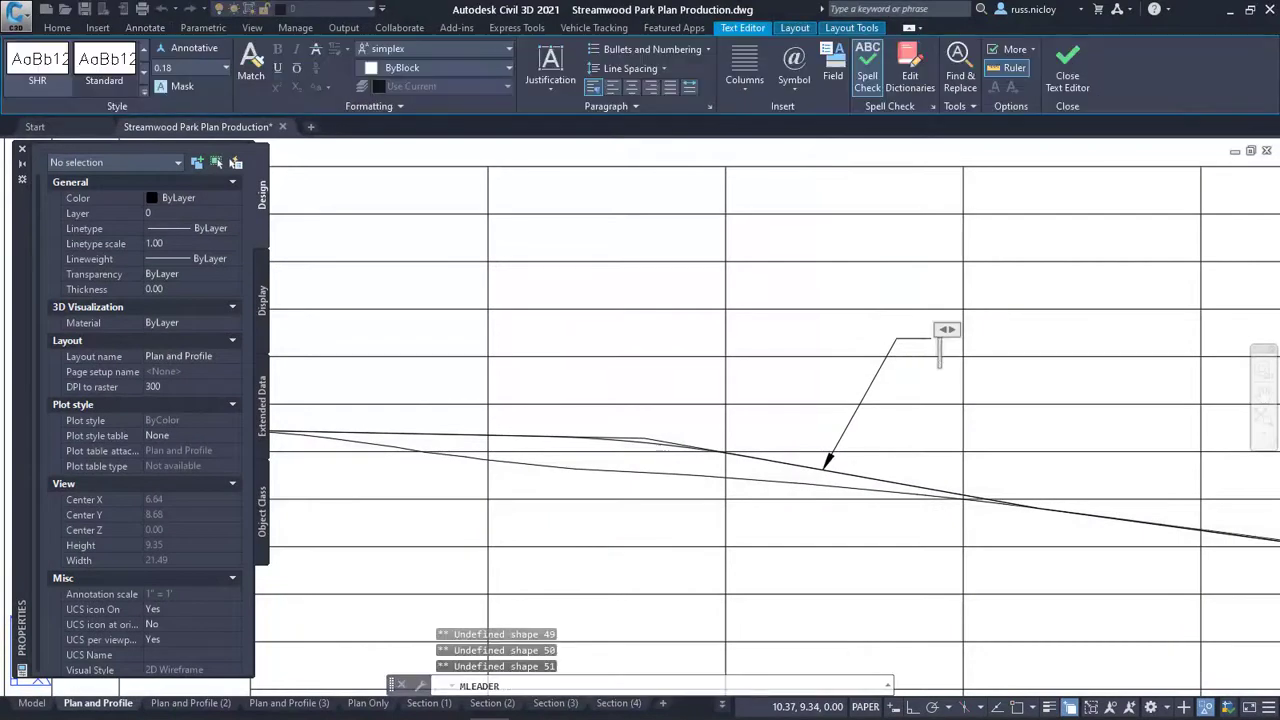
pyautogui.click(884, 358)
# Add a multileader reading EXISTING GROUND that points to the existing ground line in the profile.
pyautogui.click(542, 62)
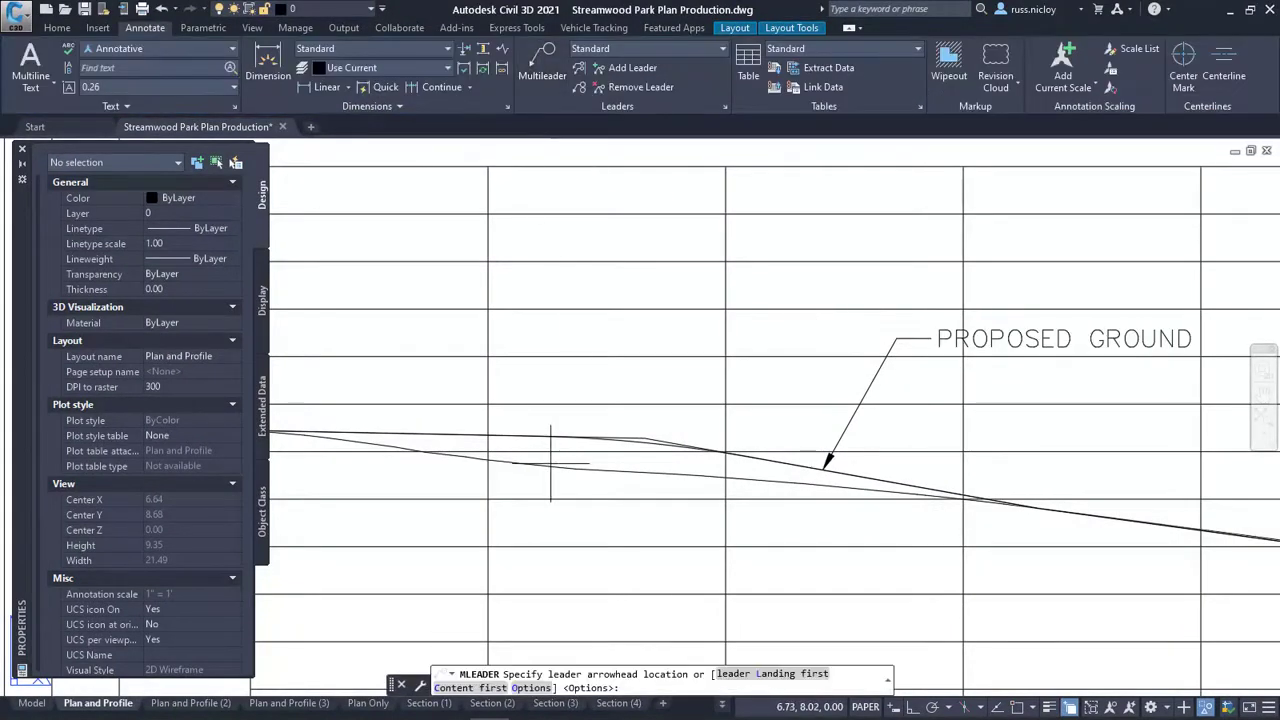
pyautogui.click(548, 464)
pyautogui.click(647, 293)
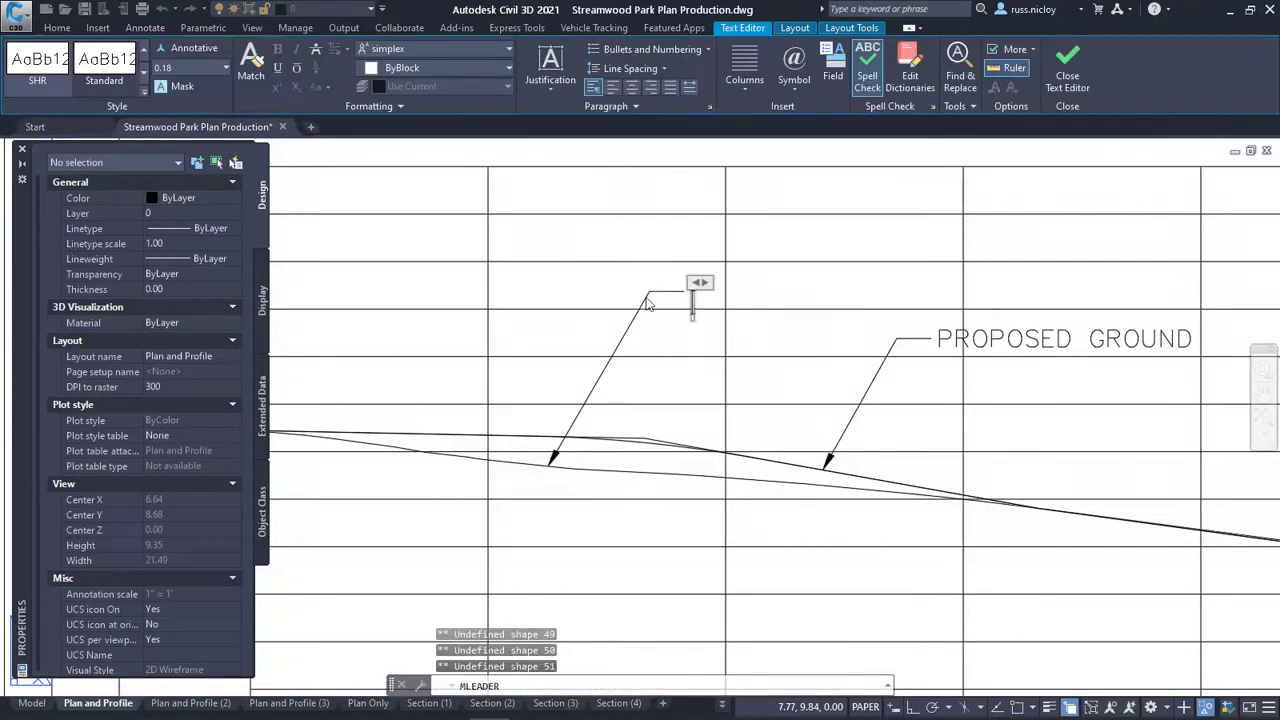
pyautogui.write('EXISTING GROUND')
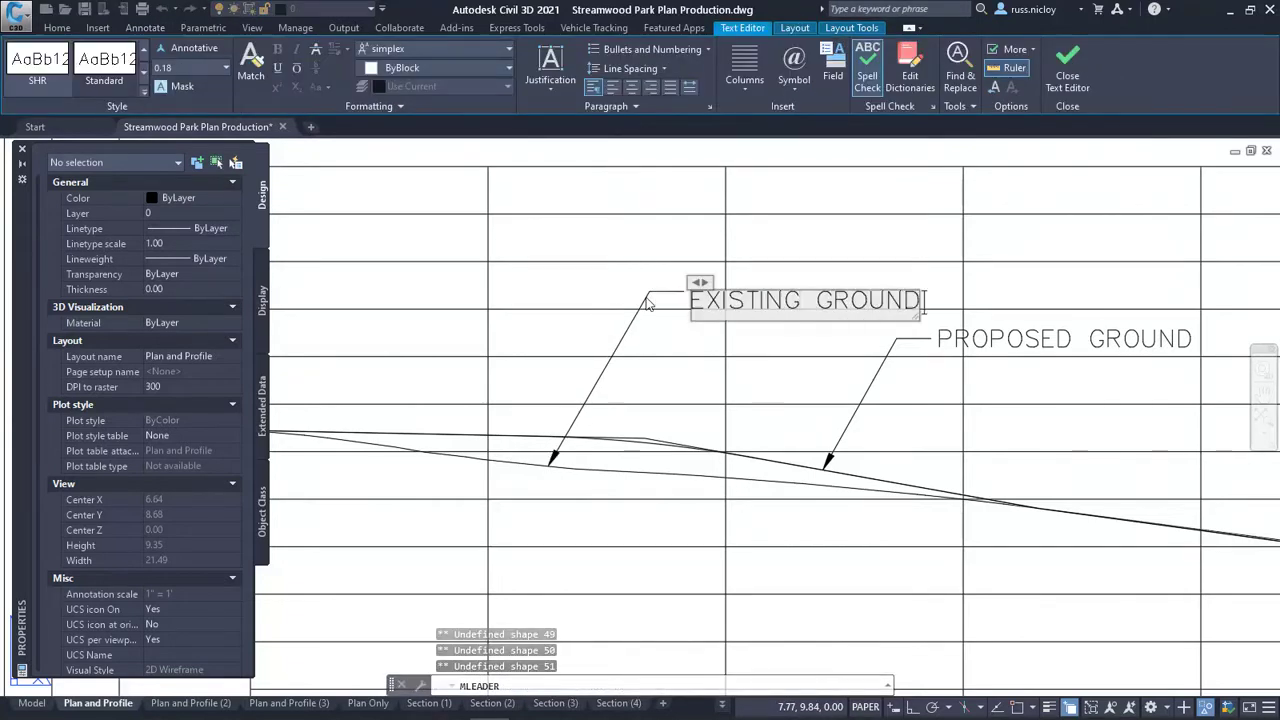
pyautogui.click(690, 335)
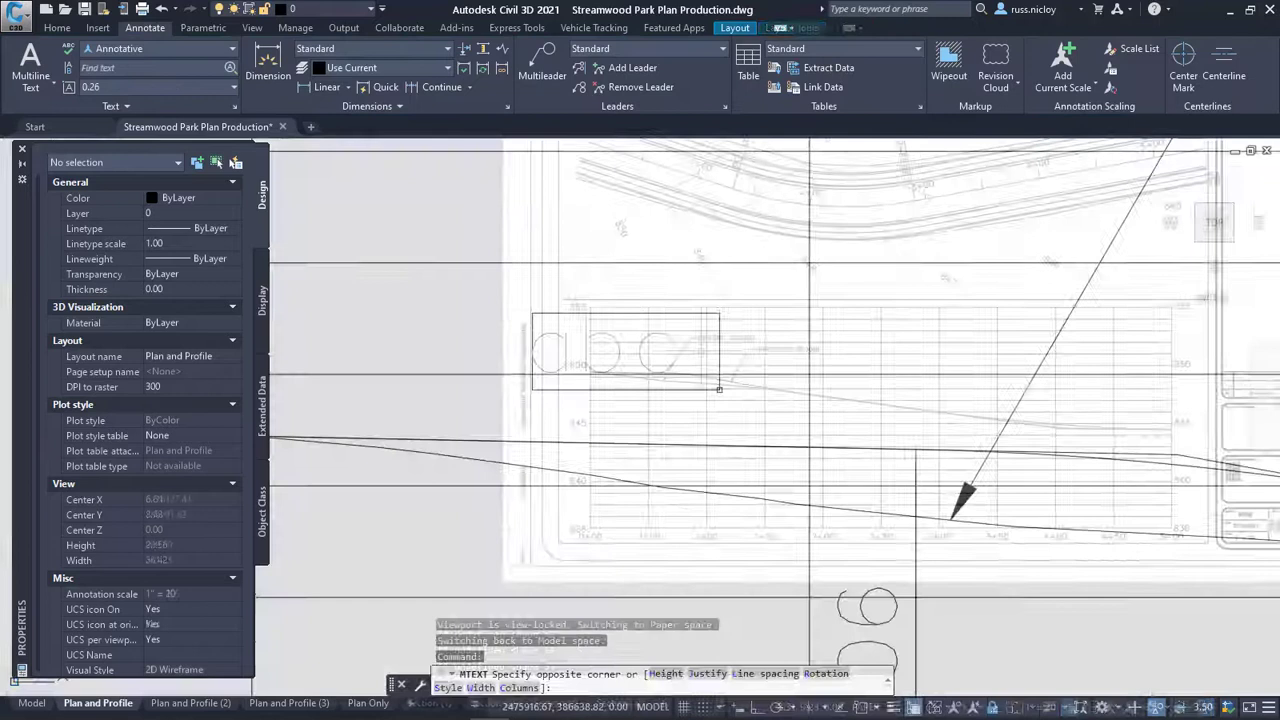
# Add the grade text -0.2% above the start of the proposed profile and move it down closer to the profile line.
pyautogui.click(881, 412)
pyautogui.write('-0.2')
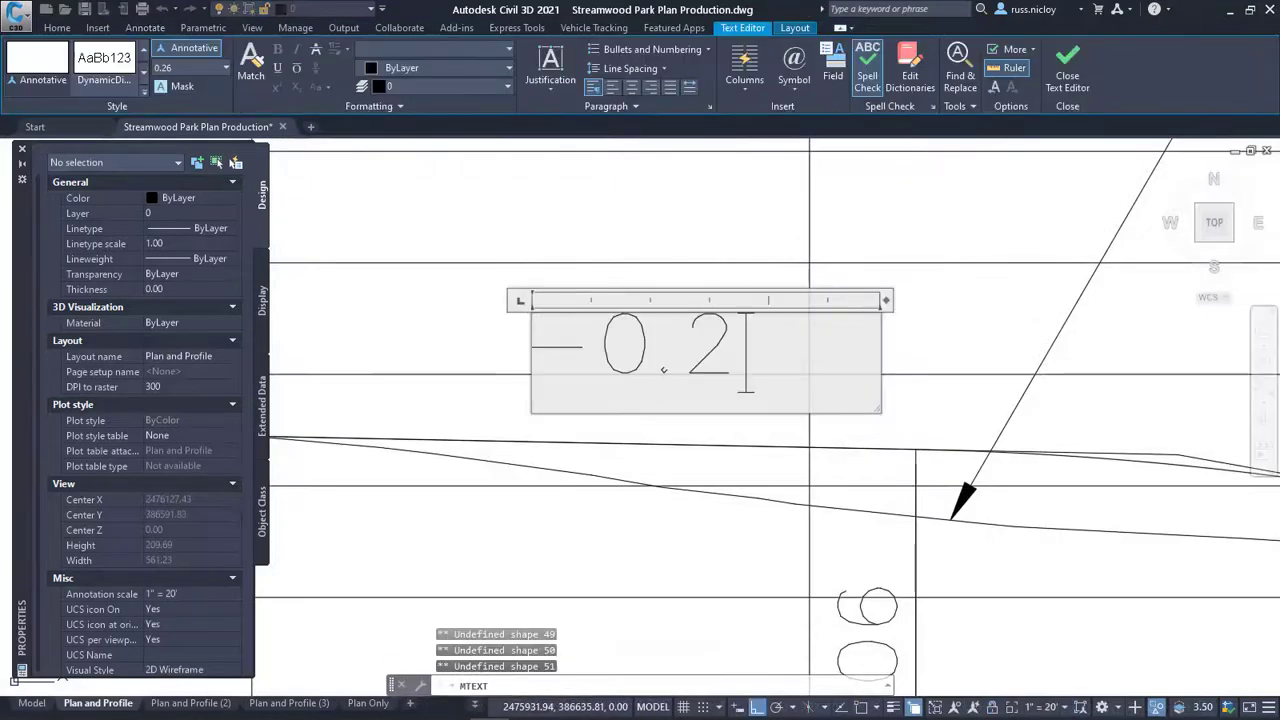
pyautogui.write('%')
pyautogui.click(922, 342)
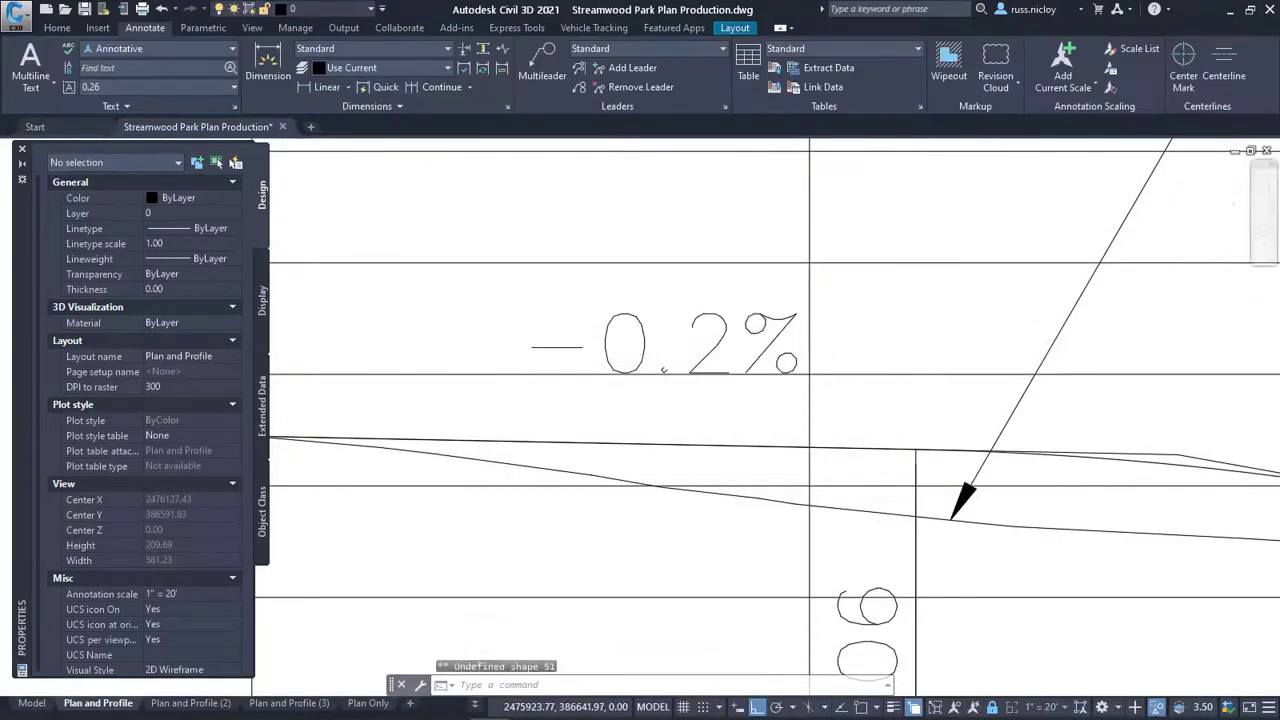
pyautogui.scroll(-2, 791, 350)
pyautogui.click(781, 344)
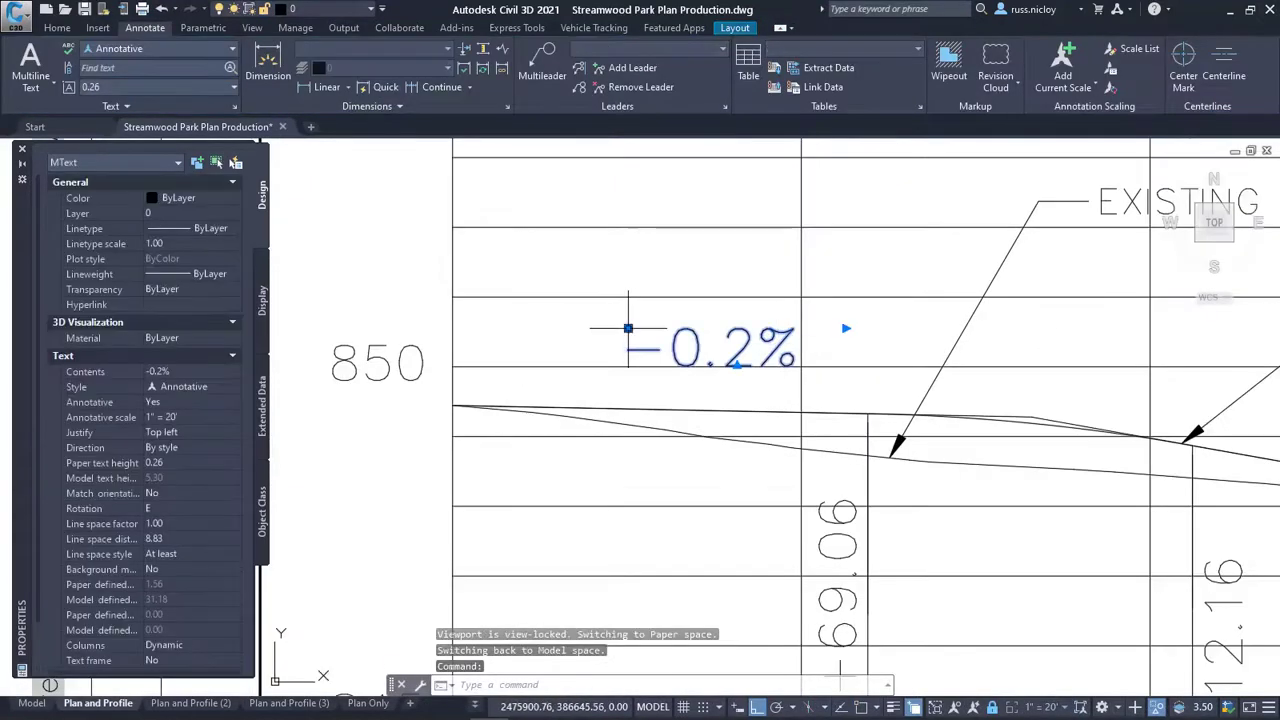
pyautogui.click(628, 329)
pyautogui.click(628, 363)
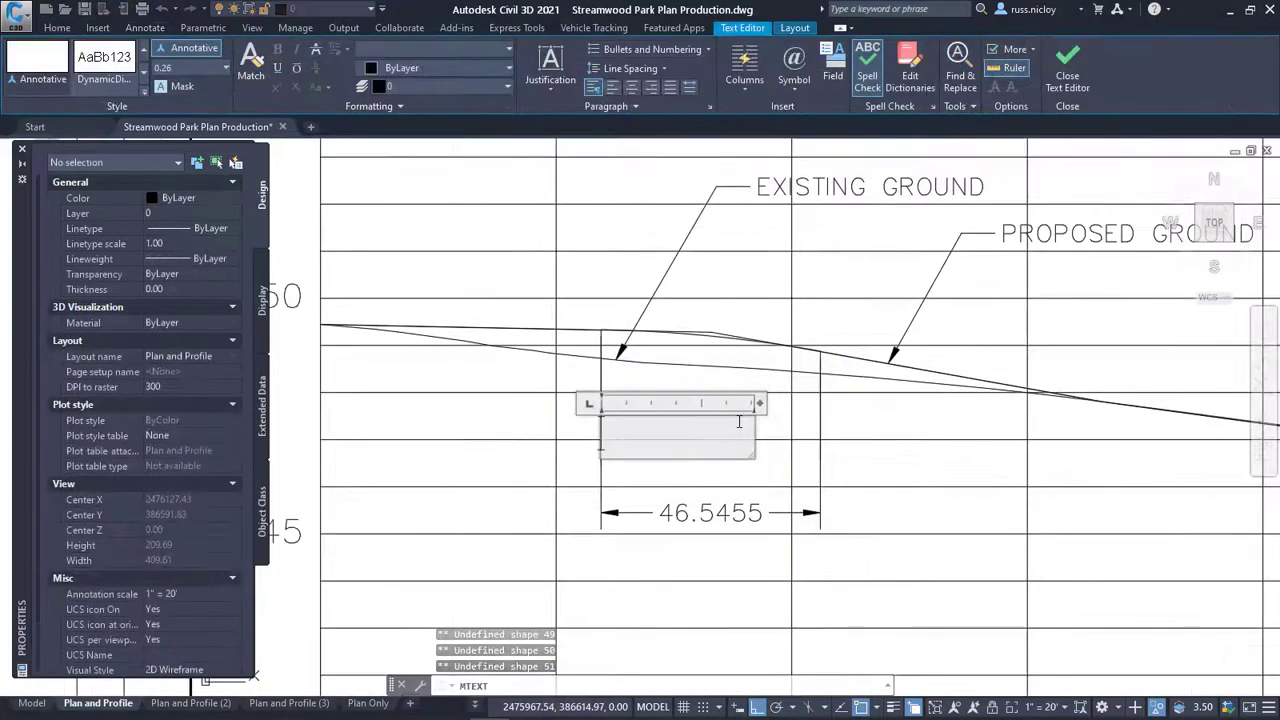
# Write the label VPC: 0+69.06 beside the vertical line at the start of the vertical curve, widened to fit on one line.
pyautogui.write('VPC: 0')
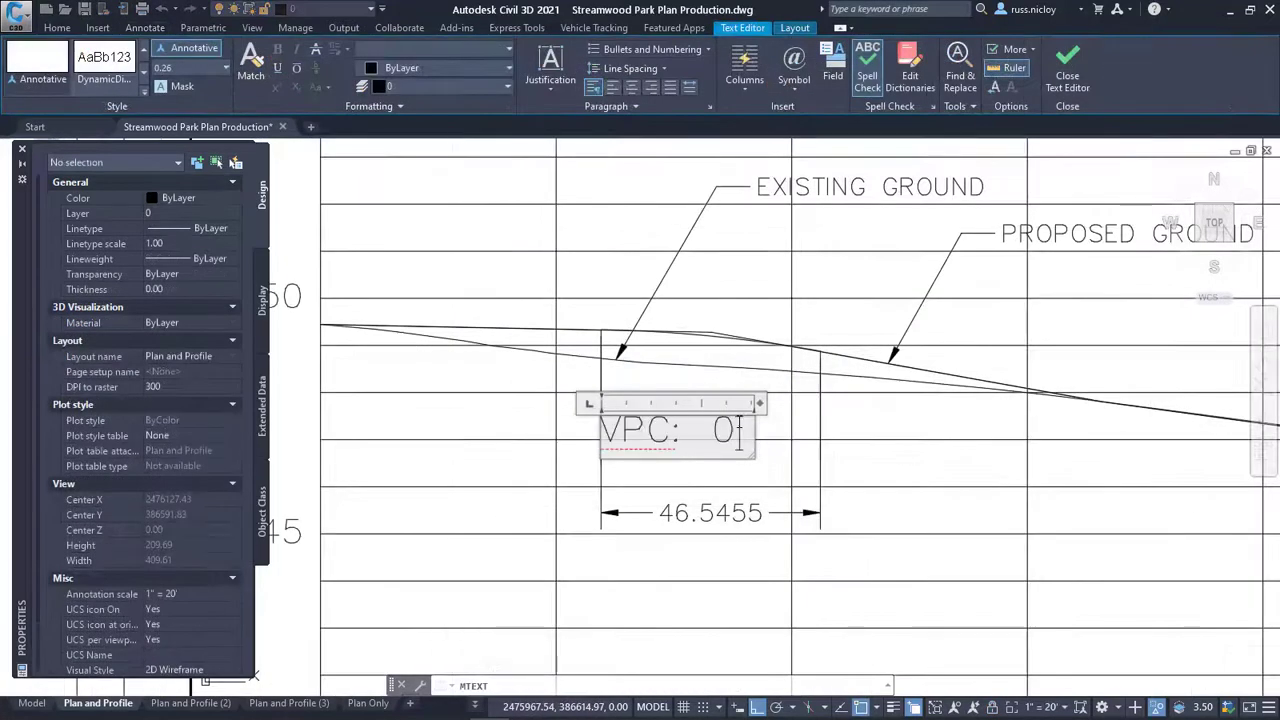
pyautogui.write('+69.06')
pyautogui.moveTo(766, 401); pyautogui.dragTo(903, 413)
pyautogui.click(730, 491)
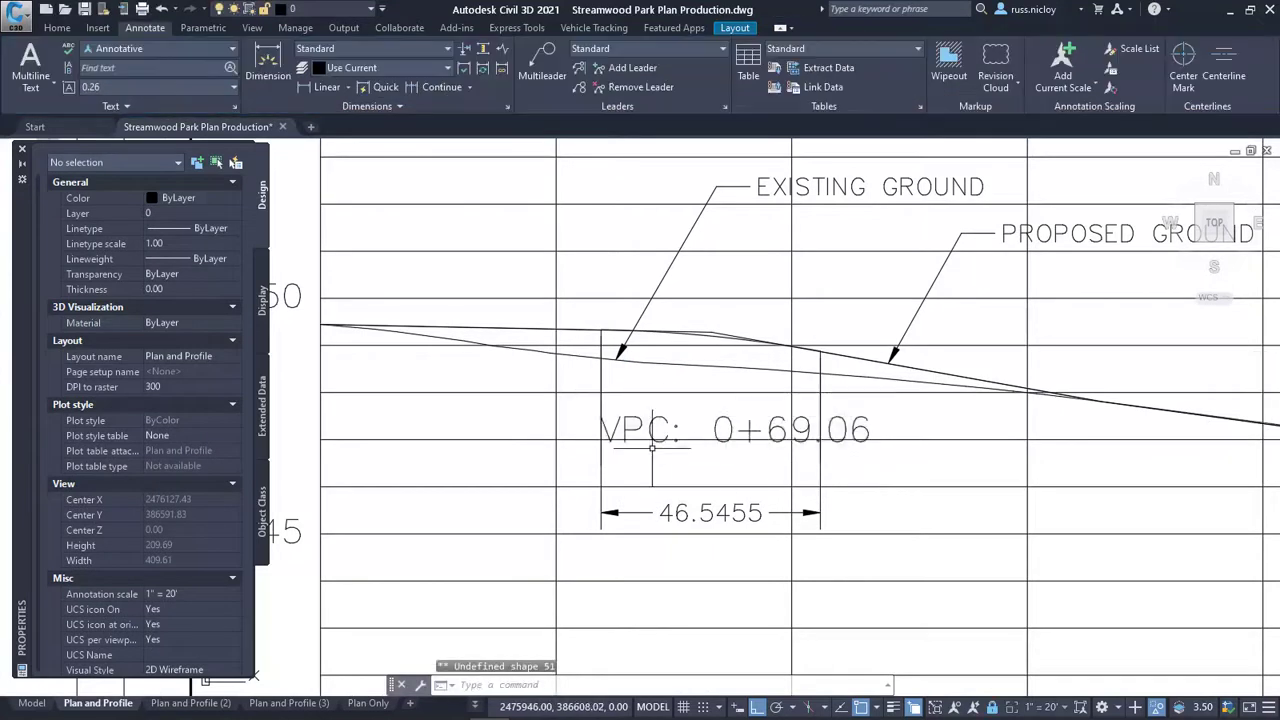
# Rotate the VPC label about its insertion point to align with the vertical line at the curve's start.
pyautogui.click(651, 425)
pyautogui.click(601, 416)
pyautogui.rightClick(601, 416)
pyautogui.press('r')
pyautogui.click(632, 272)
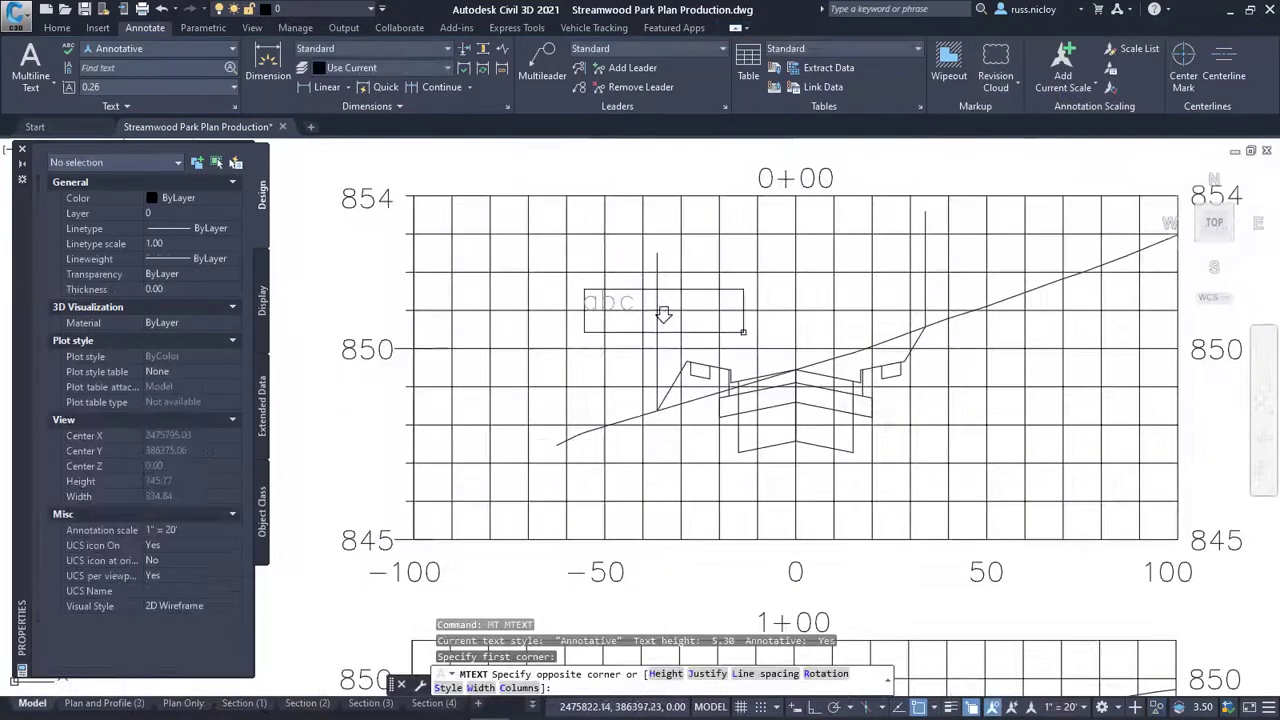
# Add a two-line label OFFSET: 37' and ELEV: 848.40' above the west daylight point of the 0+00 cross section.
pyautogui.click(736, 321)
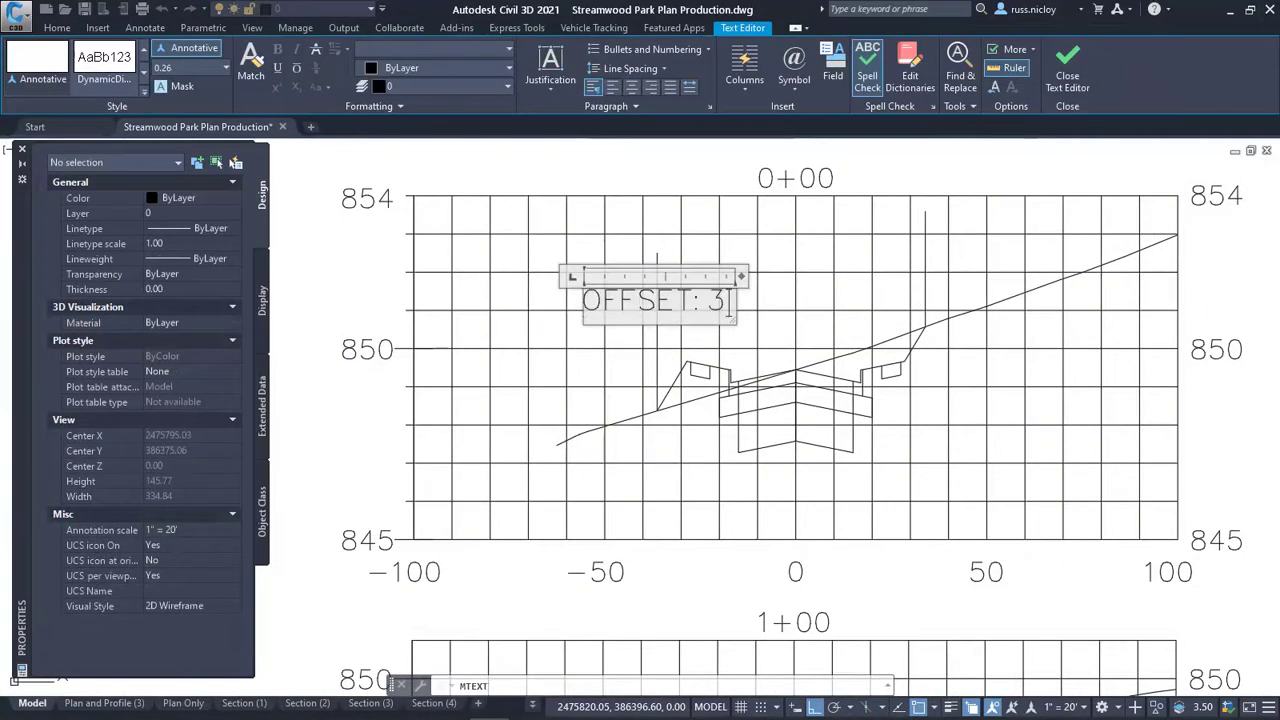
pyautogui.write("OFFSET: 37'")
pyautogui.press('Return')
pyautogui.write('ELEV: 8')
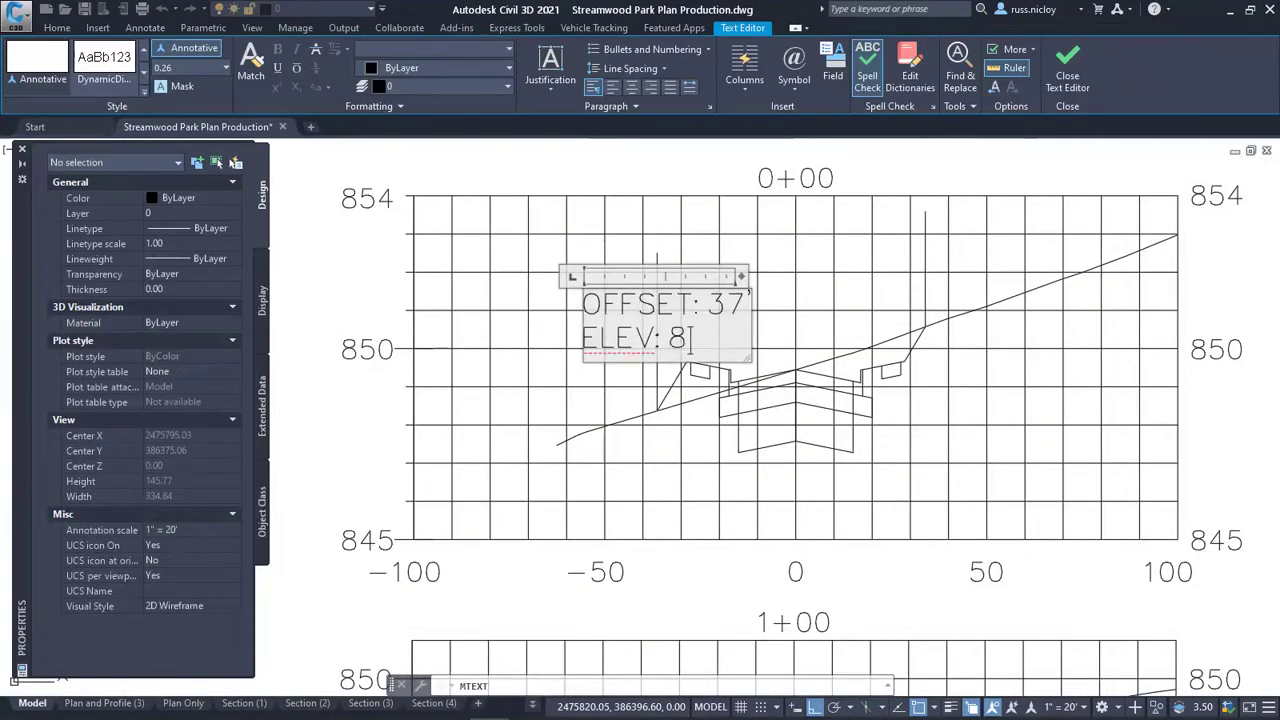
pyautogui.write('48.40')
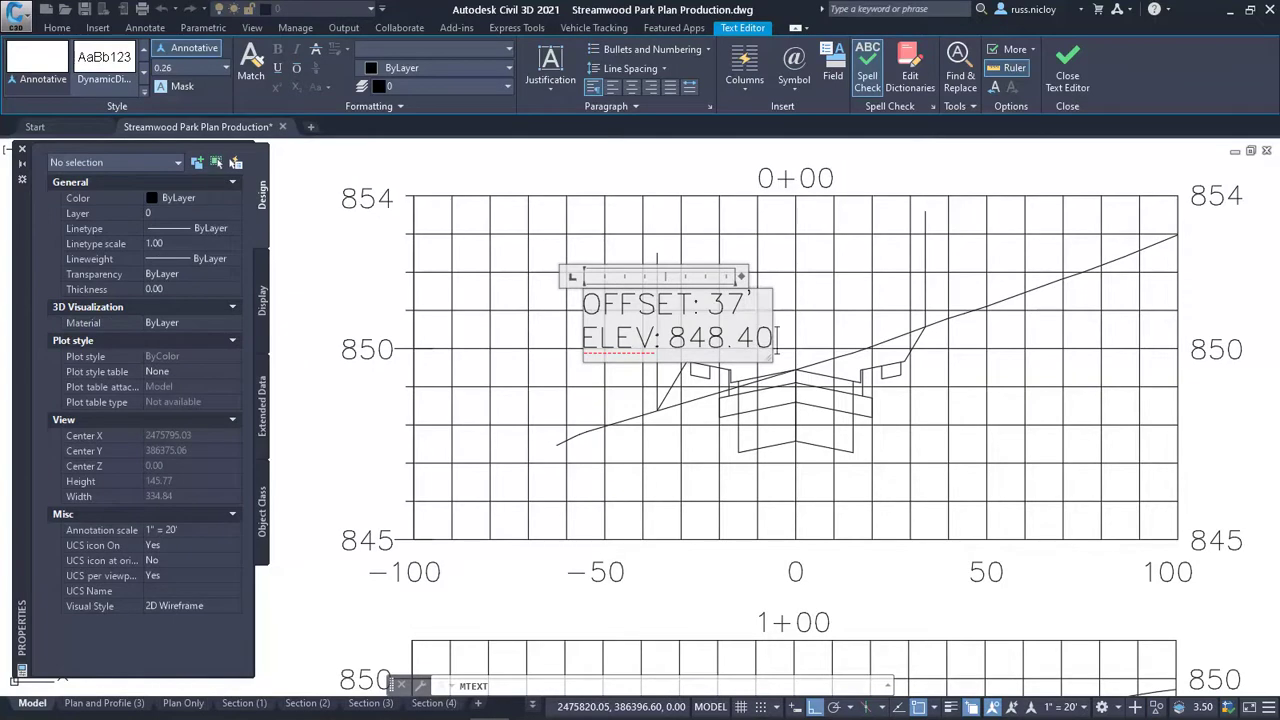
pyautogui.write("'")
pyautogui.click(807, 328)
pyautogui.click(625, 300)
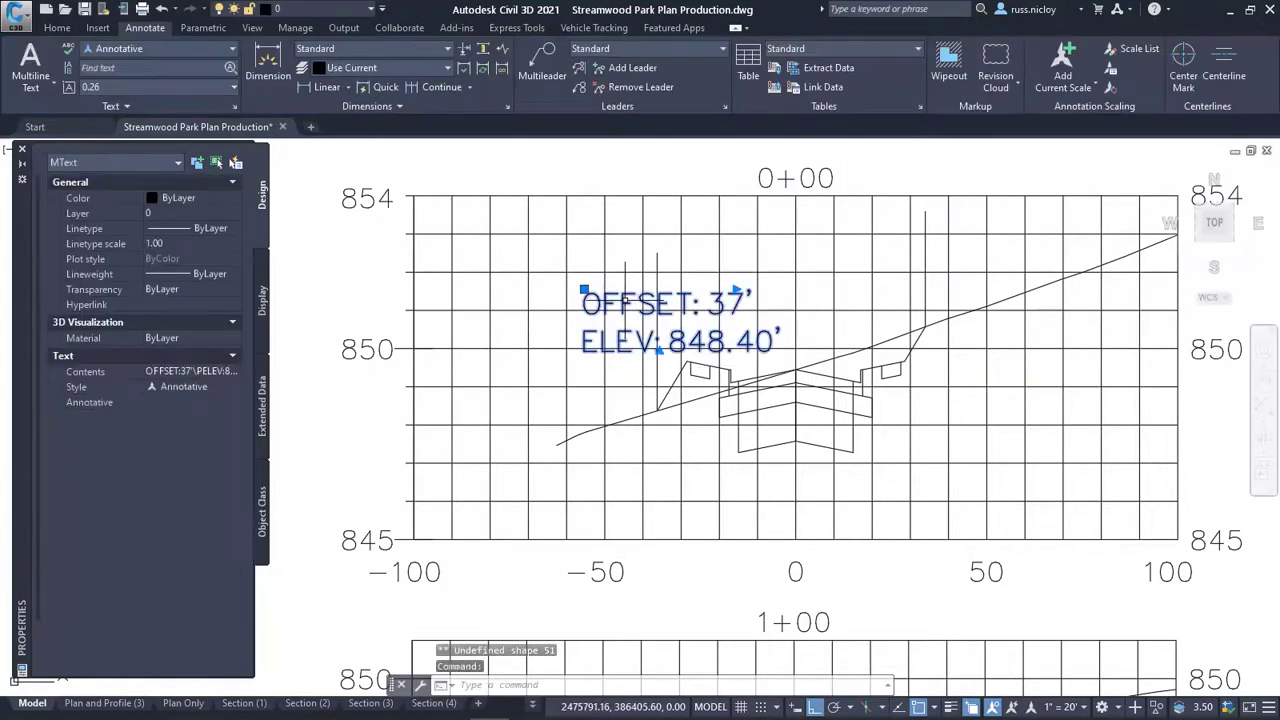
# Rotate the OFFSET and ELEV label to vertical about its insertion point and move it down toward the west daylight line.
pyautogui.click(584, 289)
pyautogui.rightClick(584, 289)
pyautogui.click(615, 369)
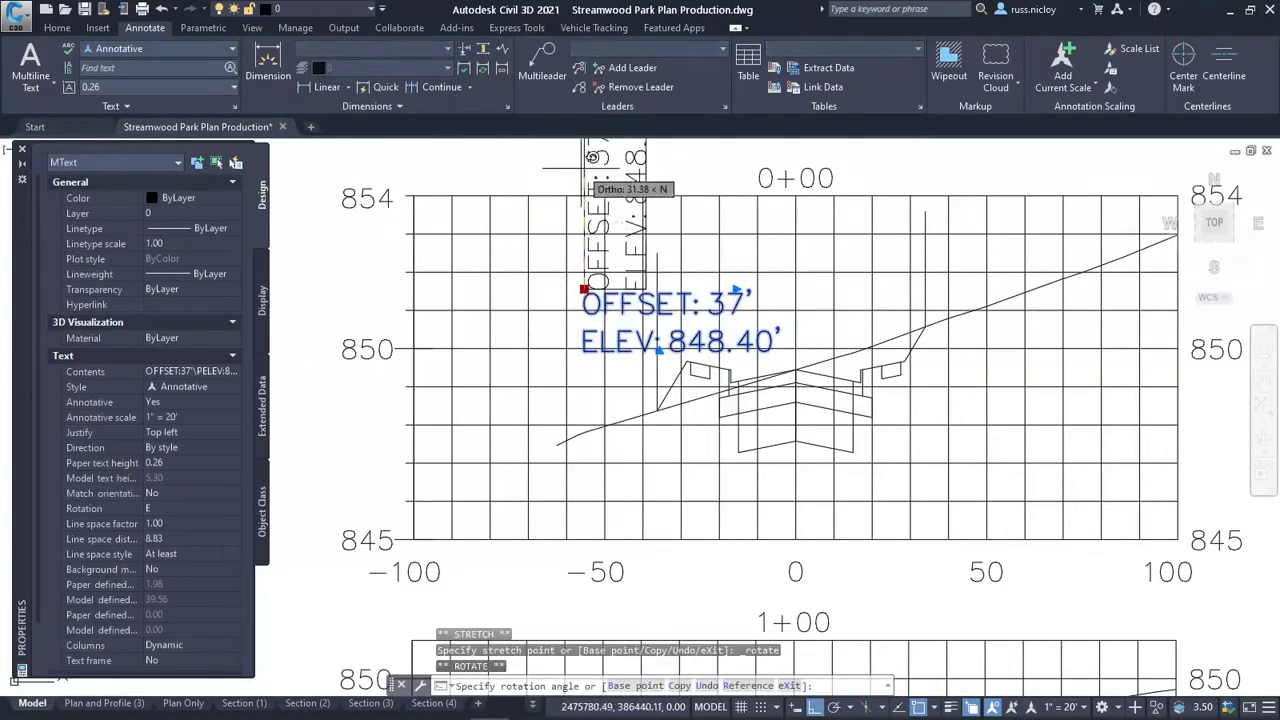
pyautogui.click(592, 157)
pyautogui.click(584, 289)
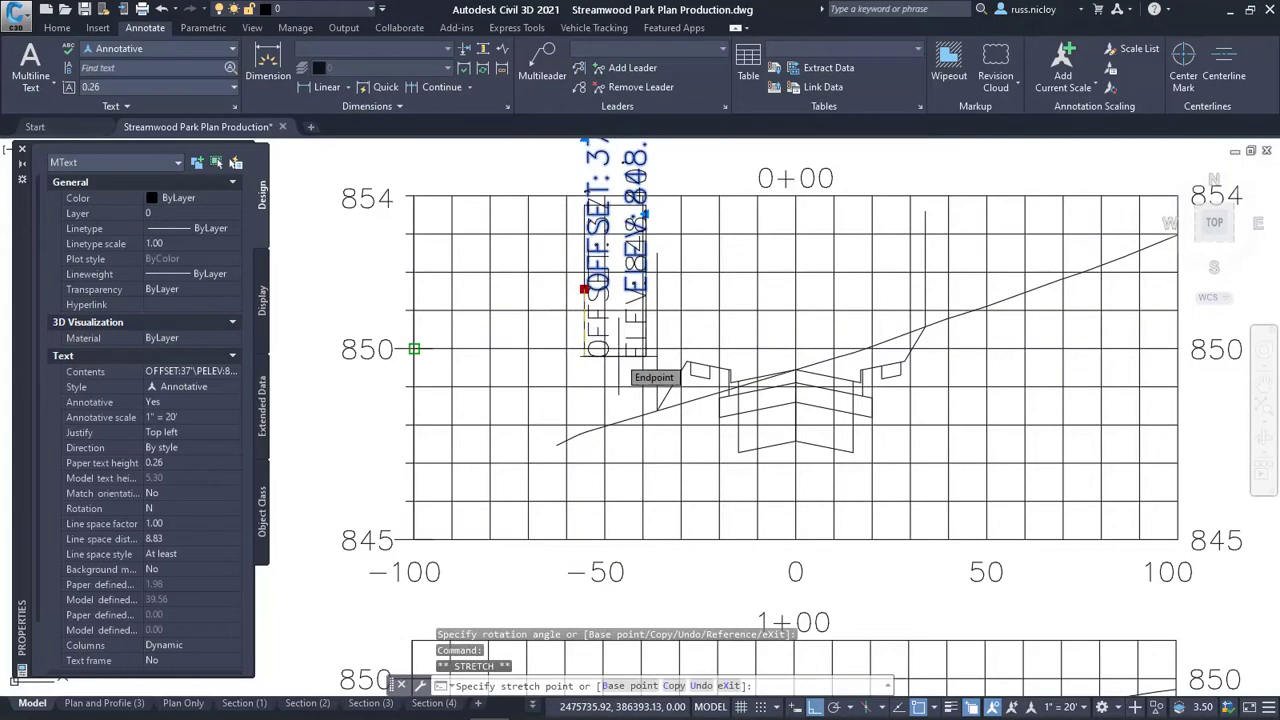
pyautogui.press('F8')
pyautogui.press('F3')
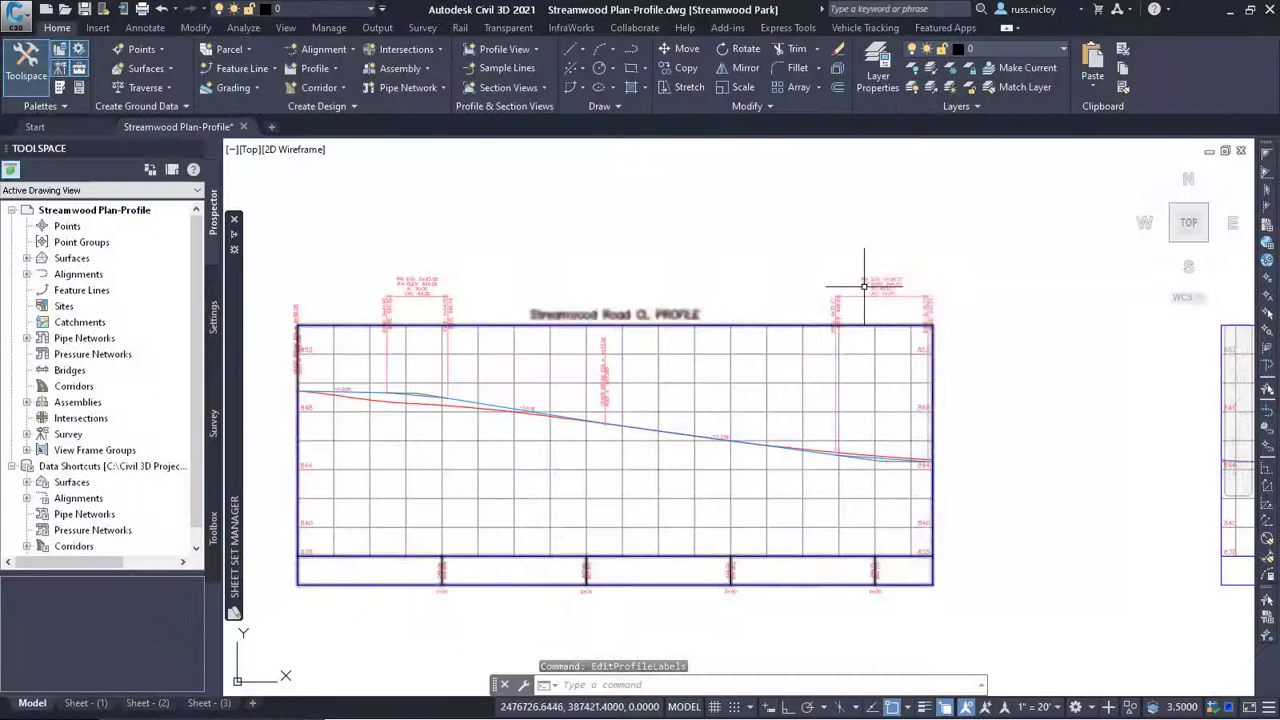
# Move the sag and crest vertical curve labels down inside the Streamwood Road CL profile grid.
pyautogui.click(872, 282)
pyautogui.click(881, 341)
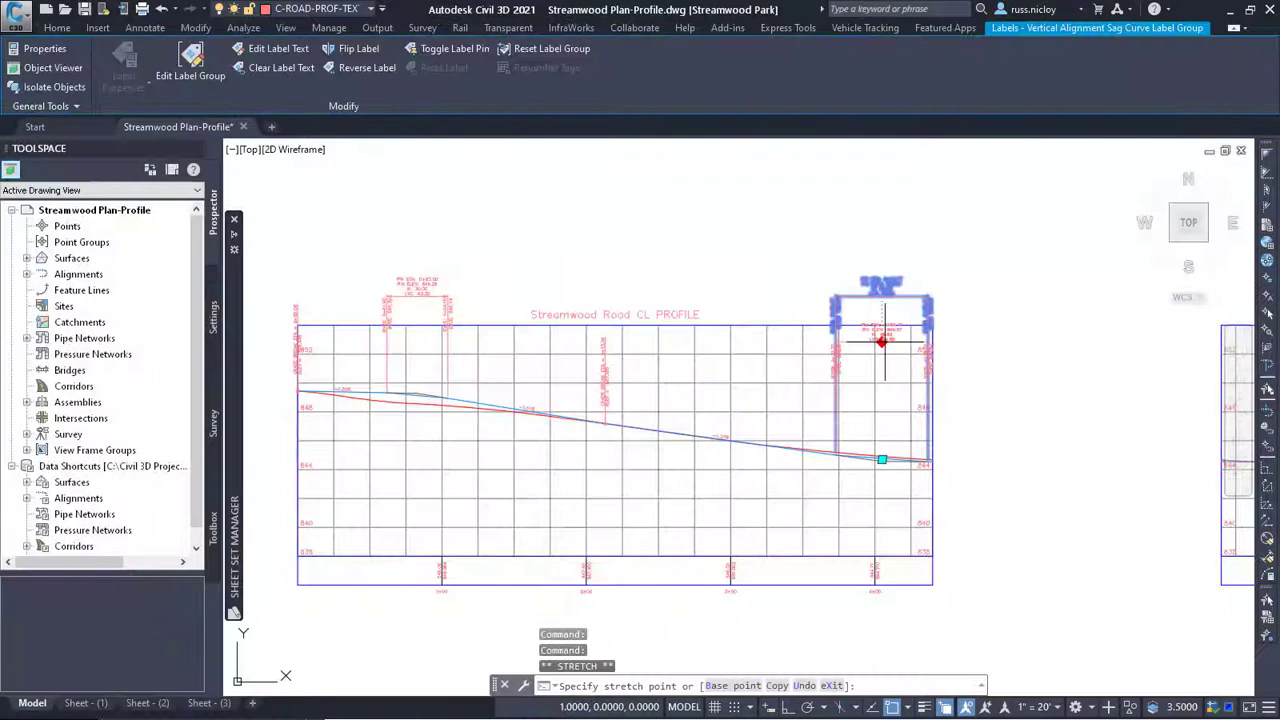
pyautogui.scroll(4, 885, 342)
pyautogui.click(885, 356)
pyautogui.scroll(-4, 766, 386)
pyautogui.moveTo(428, 394); pyautogui.dragTo(791, 340, button='middle')
pyautogui.scroll(4, 727, 308)
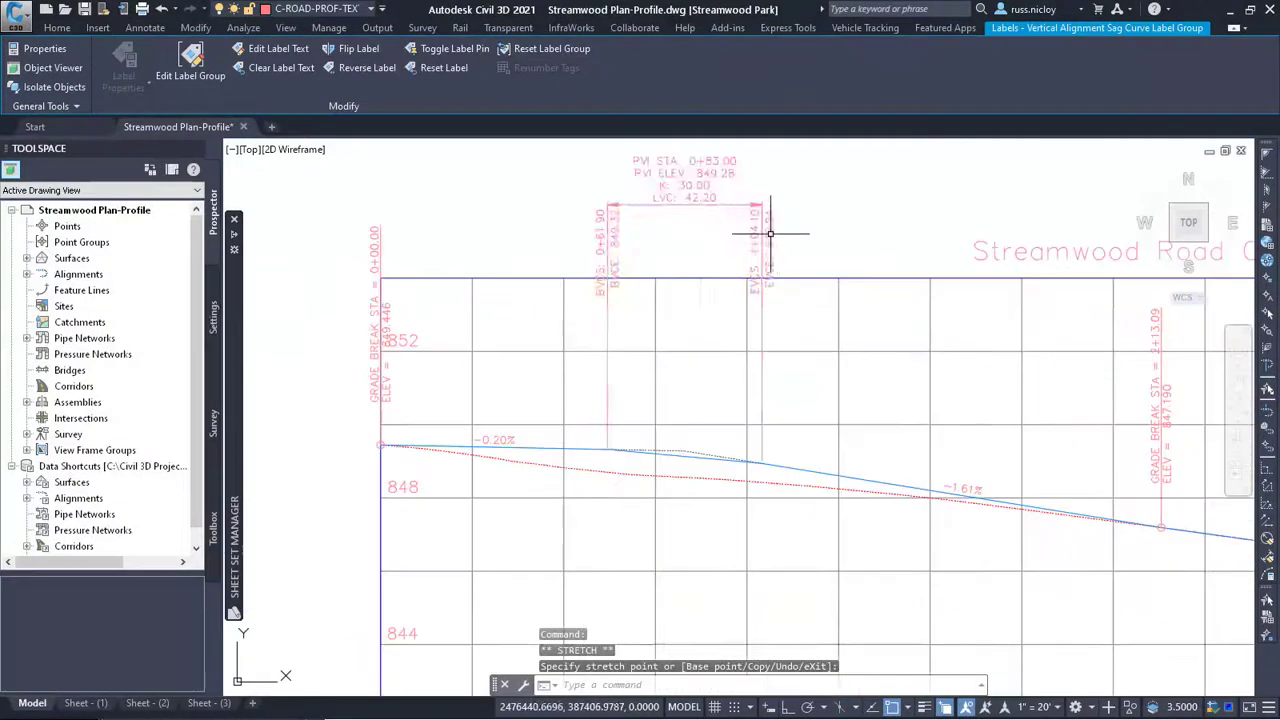
pyautogui.scroll(-4, 723, 337)
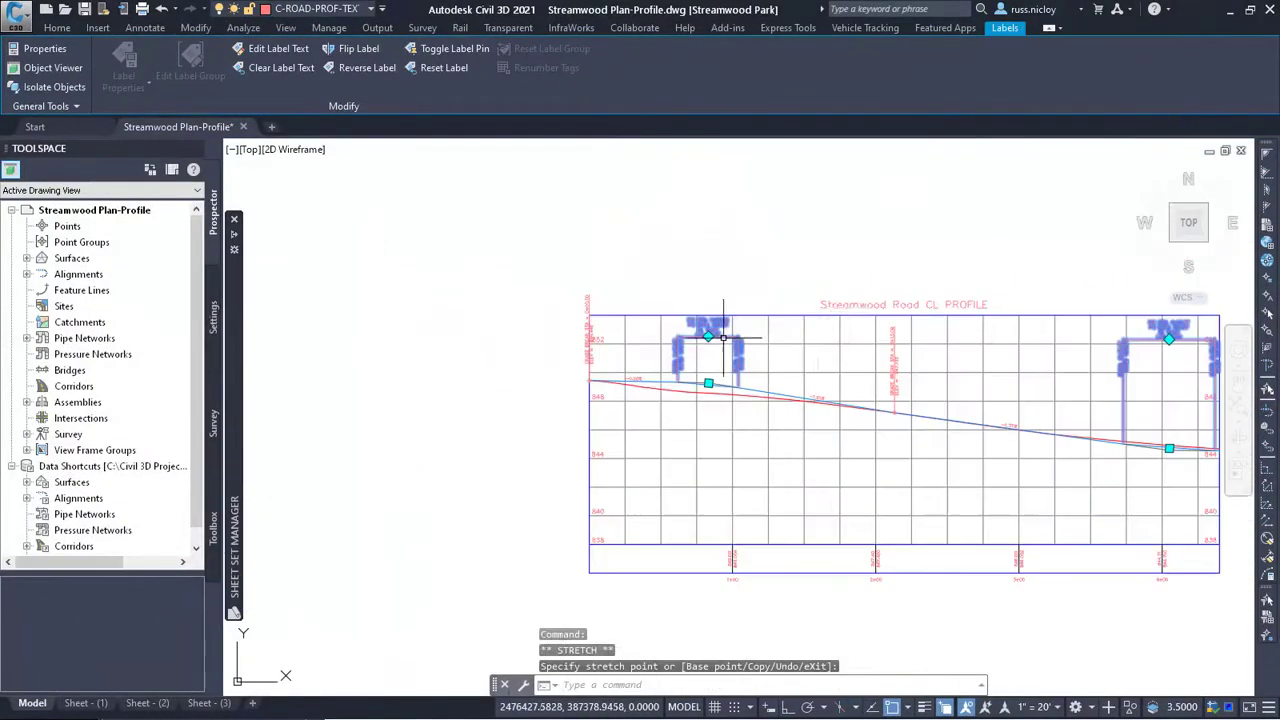
pyautogui.click(986, 323)
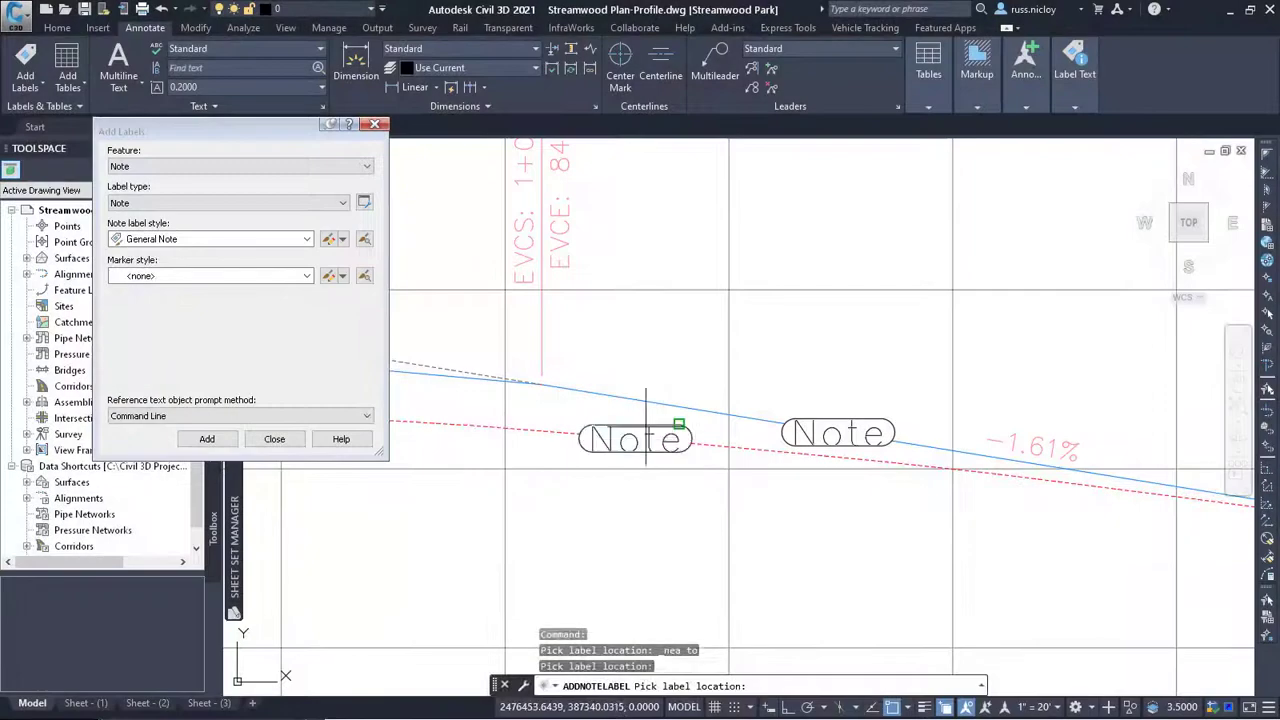
# Finish placing note labels and pull both notes up off the existing and proposed profile lines so leaders point to the lines.
pyautogui.press('Escape')
pyautogui.click(663, 422)
pyautogui.click(635, 438)
pyautogui.click(763, 236)
pyautogui.click(831, 420)
pyautogui.click(838, 432)
pyautogui.click(883, 341)
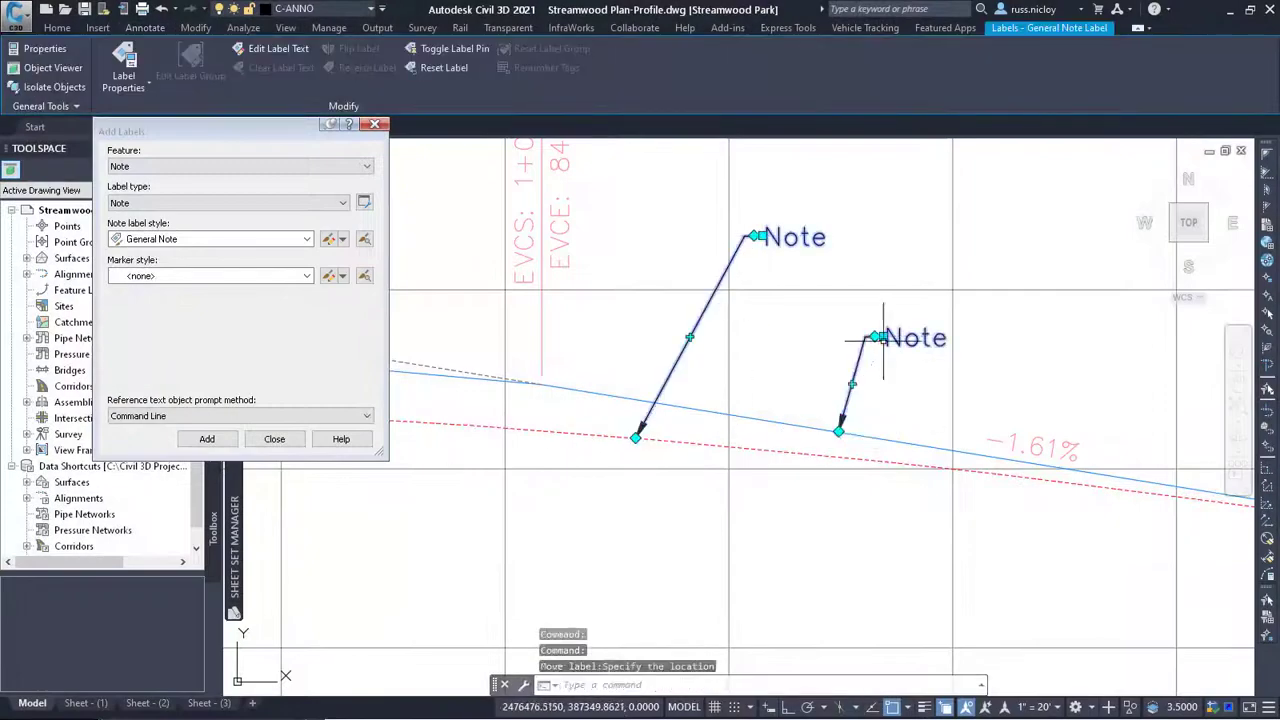
# Replace the text of the note on the proposed profile with wording starting PROPOSED, and select the existing profile's note for editing.
pyautogui.press('Escape')
pyautogui.click(907, 340)
pyautogui.rightClick(907, 340)
pyautogui.click(986, 508)
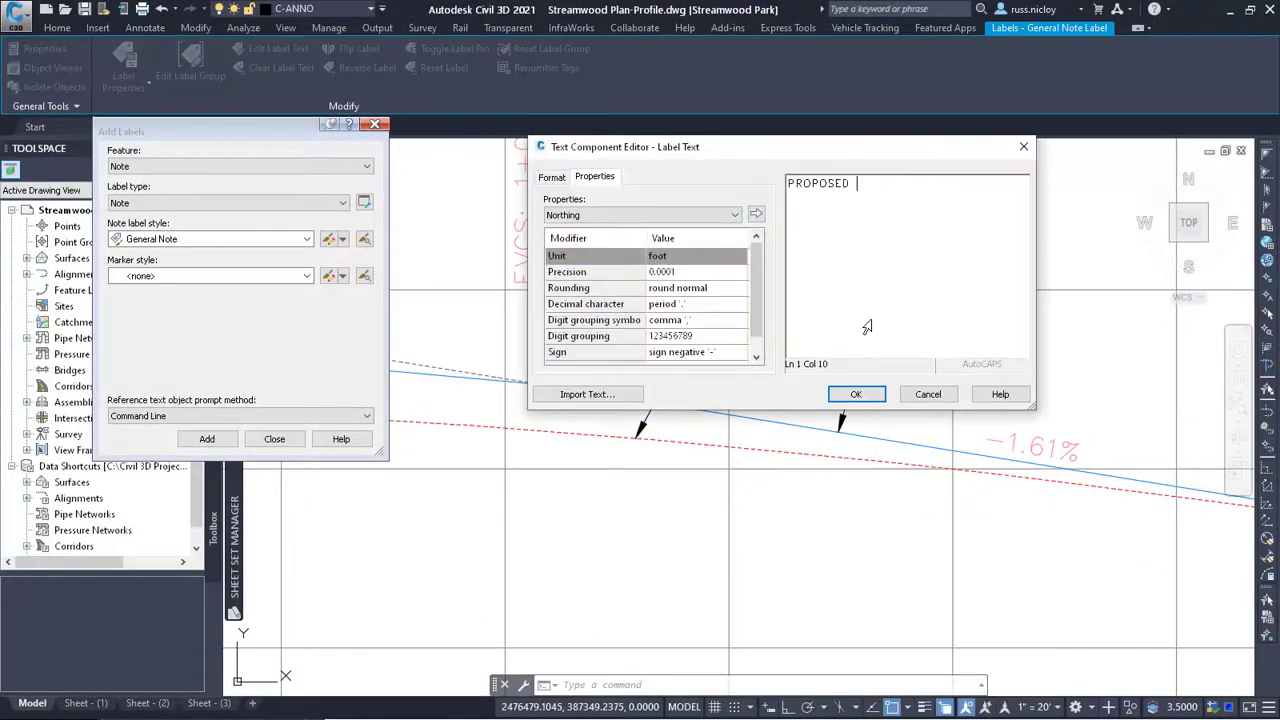
pyautogui.click(855, 393)
pyautogui.click(790, 236)
pyautogui.rightClick(790, 236)
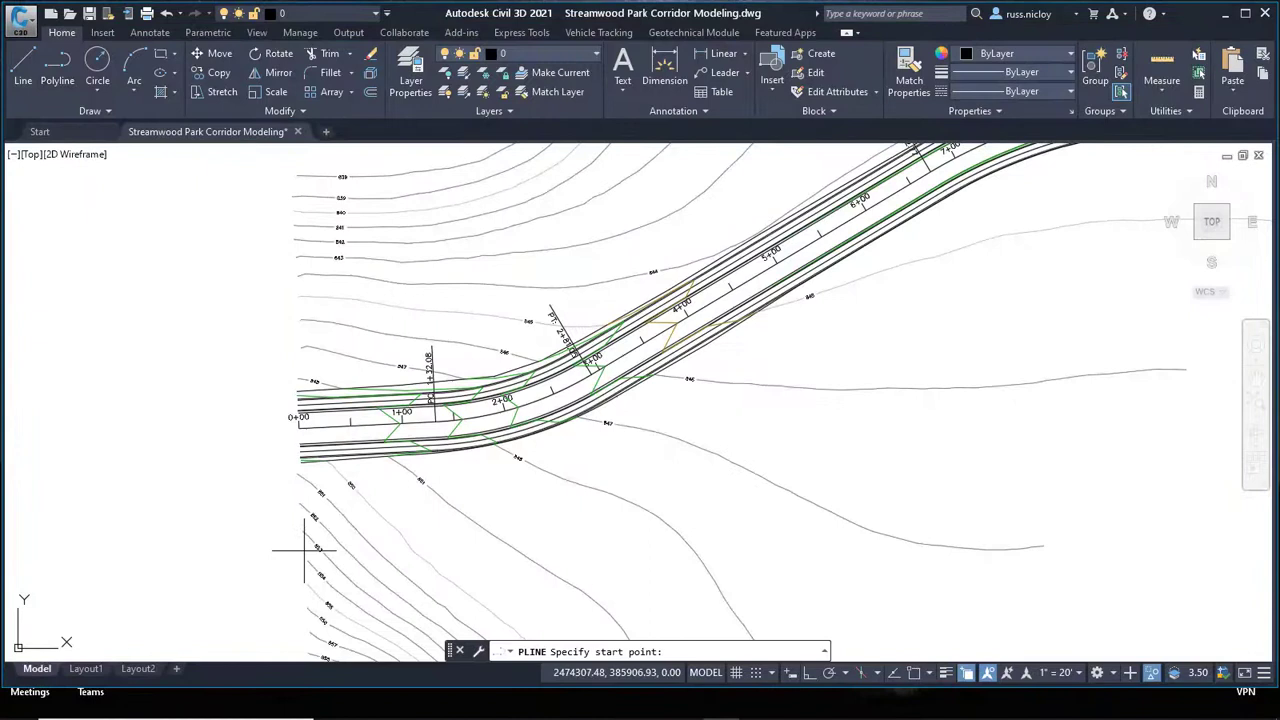
# Draw a new centerline polyline from southwest of 0+00, bending south of the road near 3+00 and again northwest of 8+00.
pyautogui.click(306, 550)
pyautogui.click(606, 462)
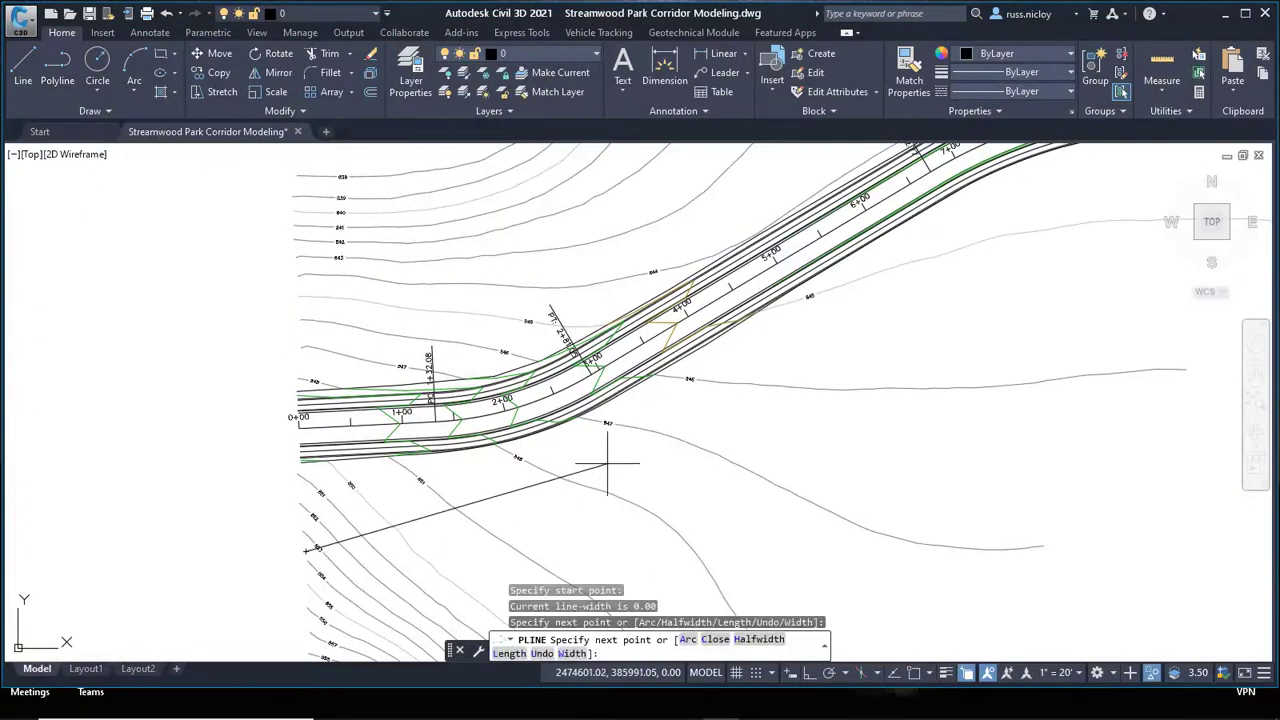
pyautogui.moveTo(756, 349); pyautogui.dragTo(461, 558, button='middle')
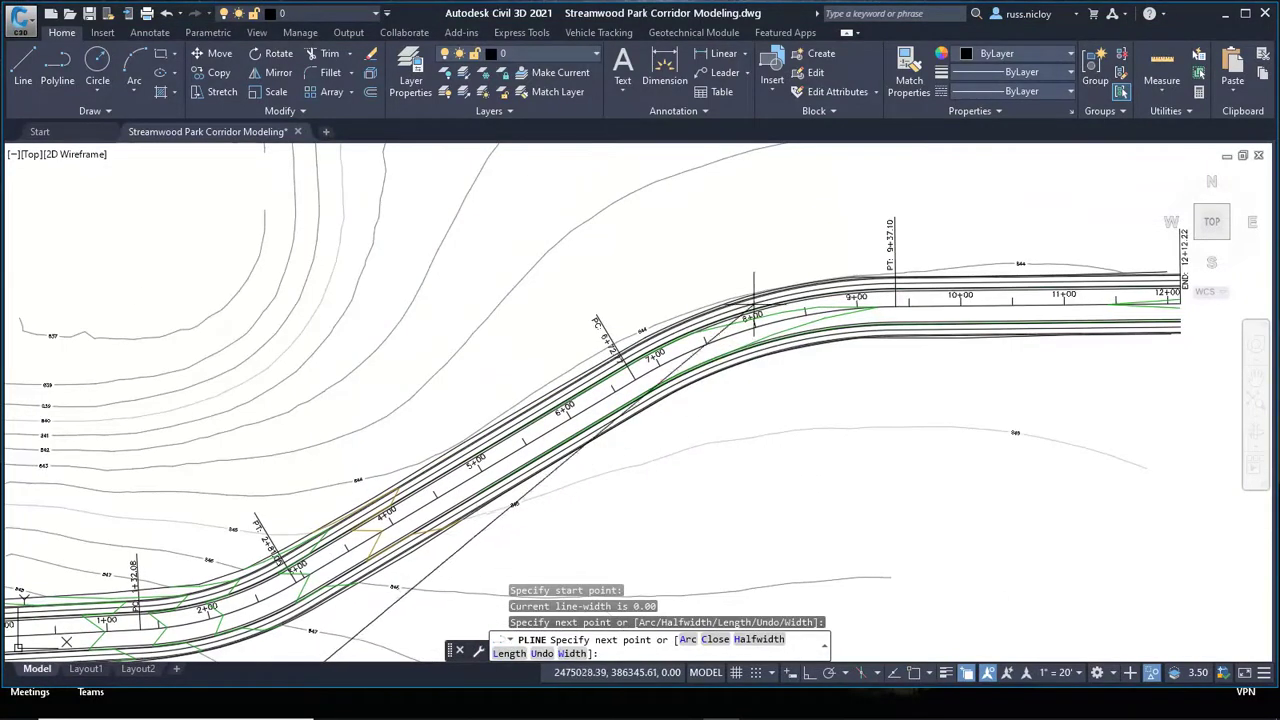
pyautogui.click(693, 305)
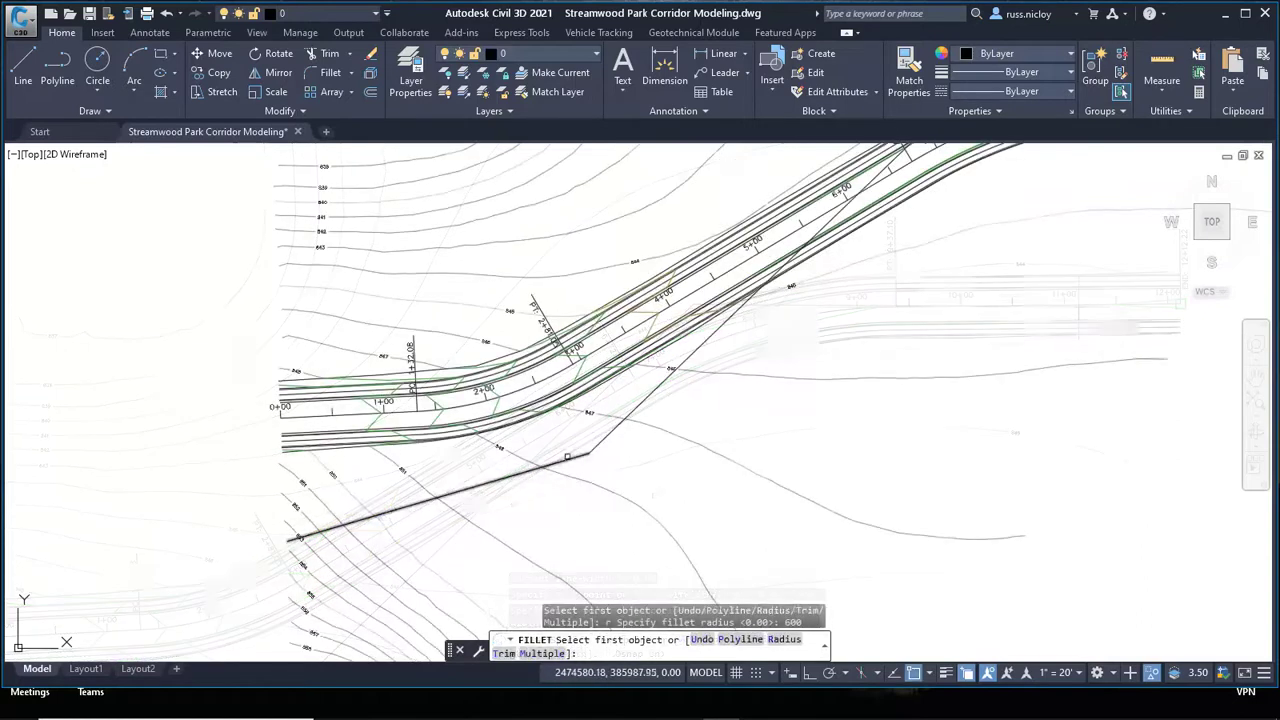
# Fillet both corners of the new centerline polyline with a radius of 600.
pyautogui.click(430, 471)
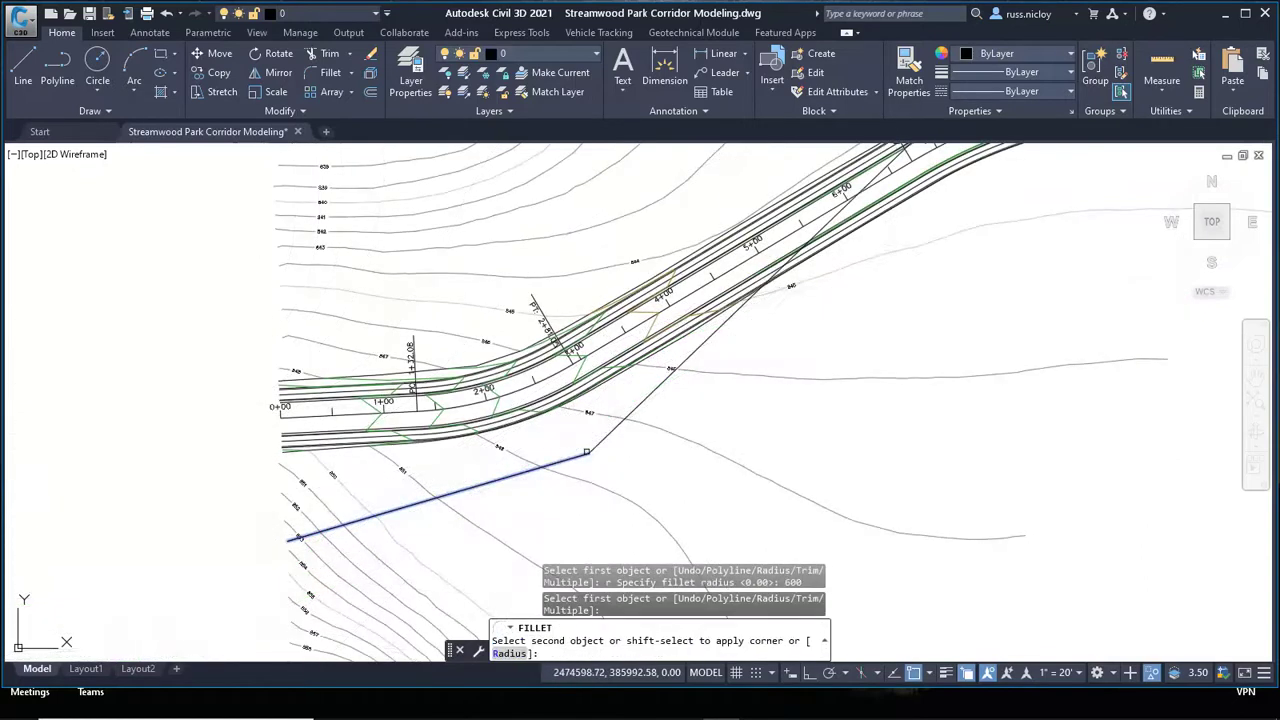
pyautogui.click(600, 440)
pyautogui.moveTo(909, 237); pyautogui.dragTo(744, 406, button='middle')
pyautogui.scroll(2, 834, 223)
pyautogui.press('Return')
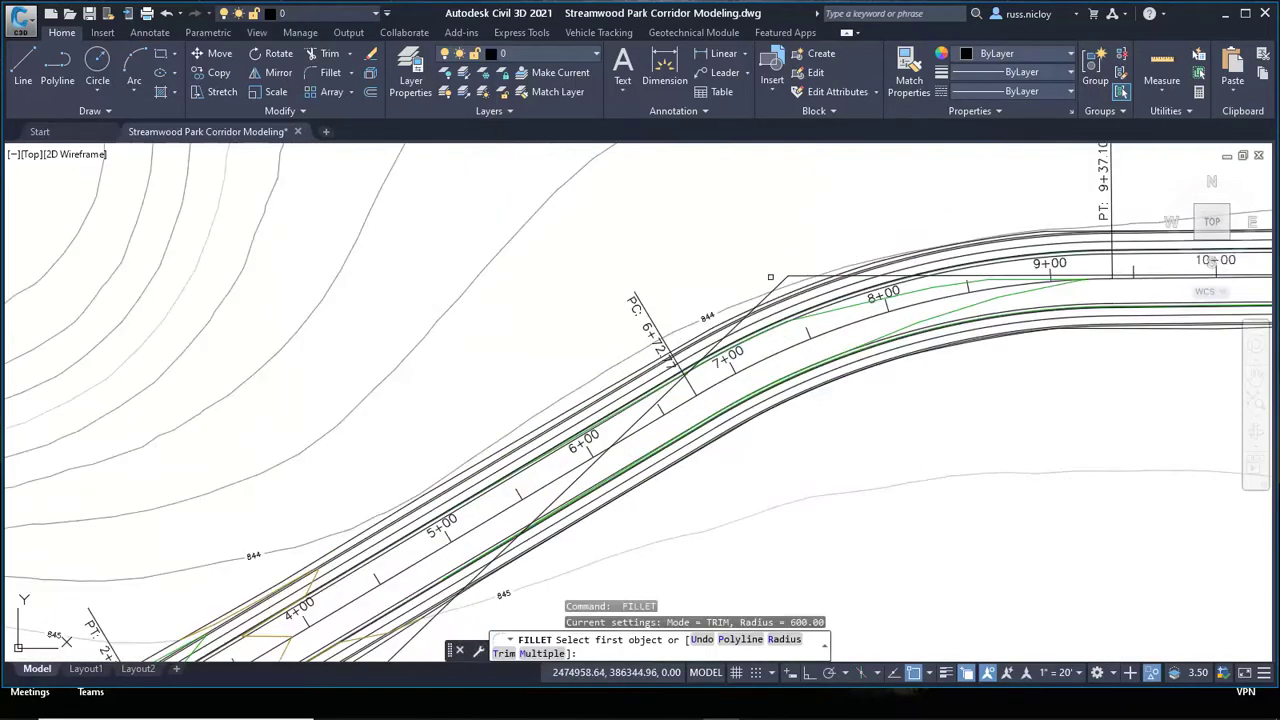
pyautogui.click(780, 281)
pyautogui.click(800, 276)
pyautogui.press('Escape')
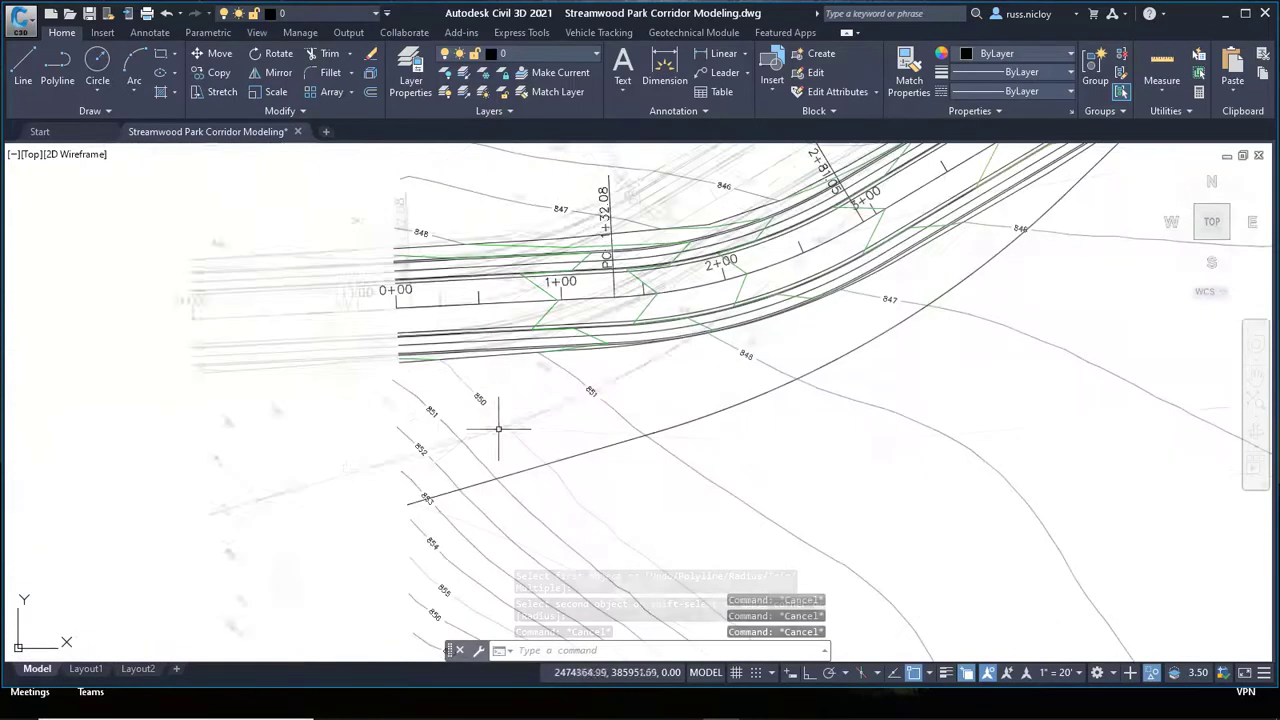
# Delete the old road edge lines on both sides of the original centerline, along with the crossing design contour.
pyautogui.click(500, 344)
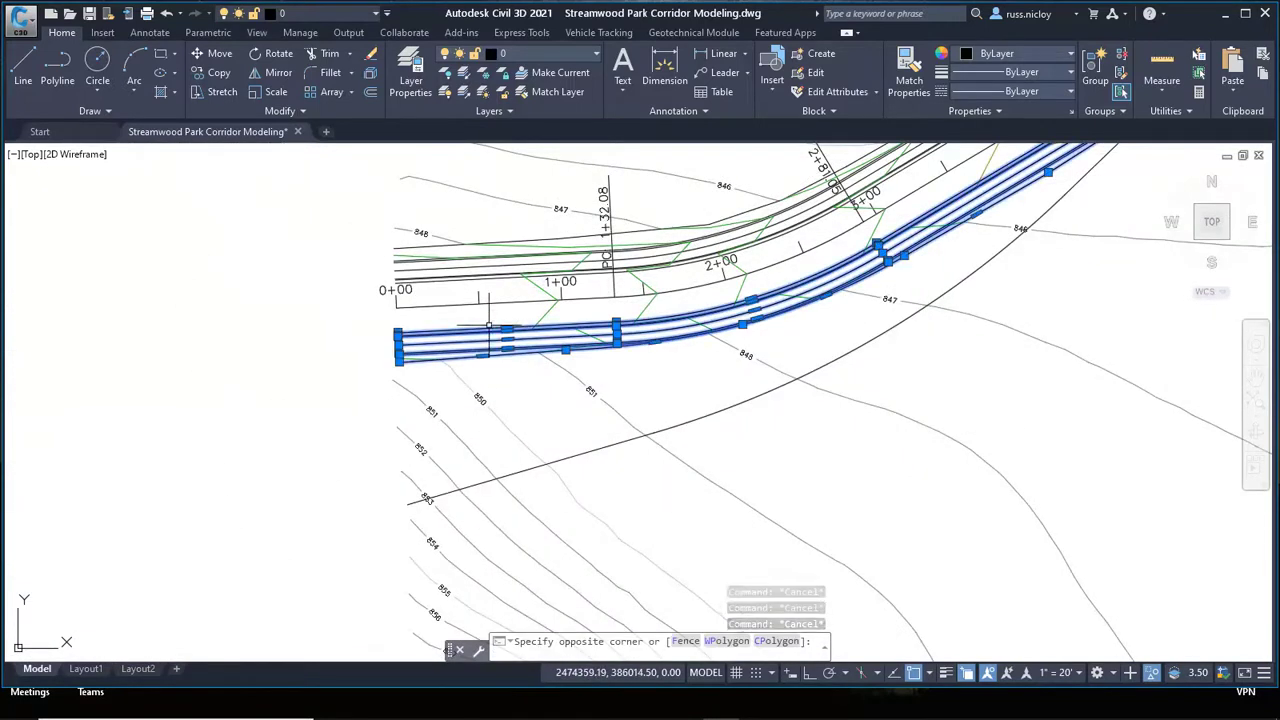
pyautogui.click(543, 312)
pyautogui.click(446, 284)
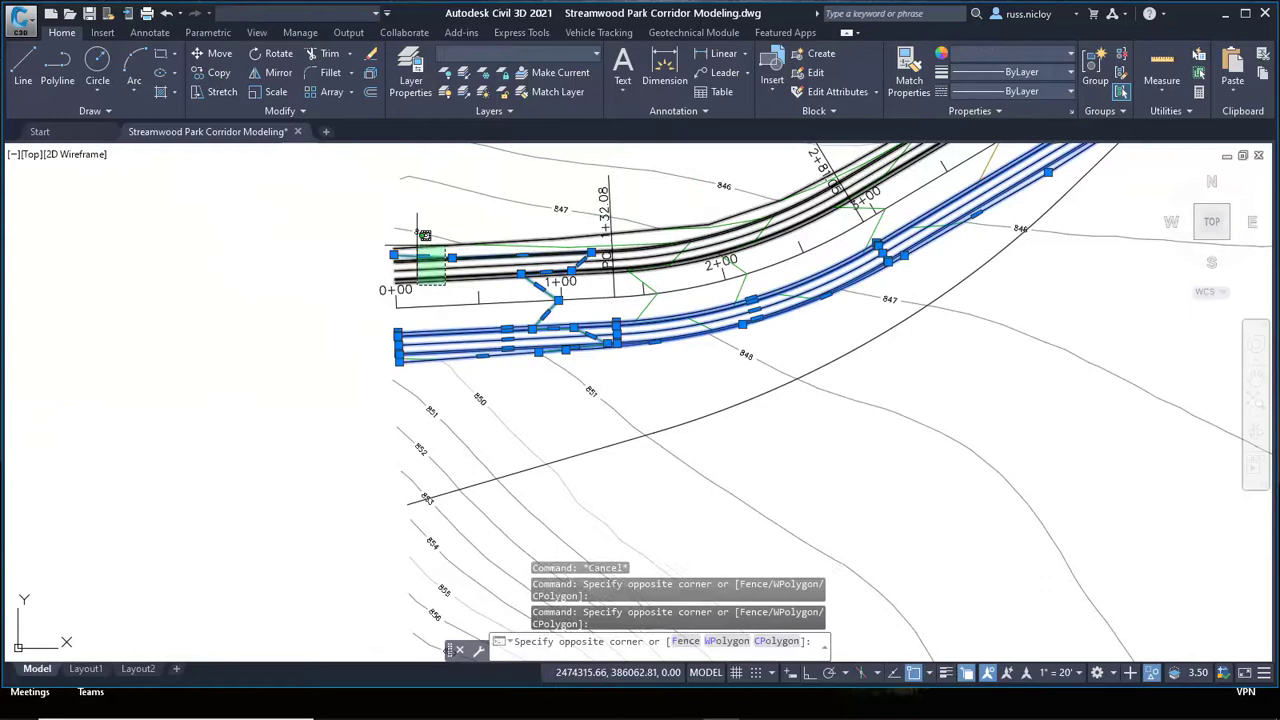
pyautogui.click(414, 244)
pyautogui.press('Delete')
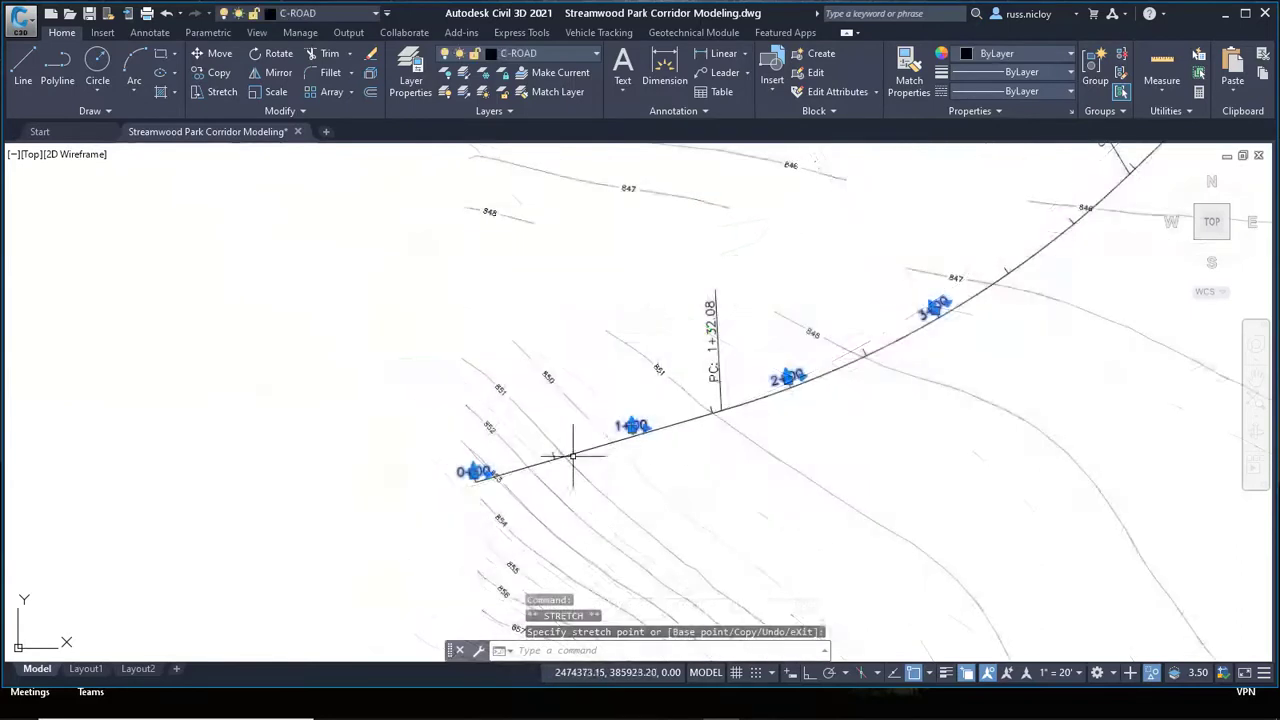
# Open the grip-edit options at the insertion point of the 1+00 station label on the new centerline.
pyautogui.scroll(5, 563, 463)
pyautogui.press('Escape')
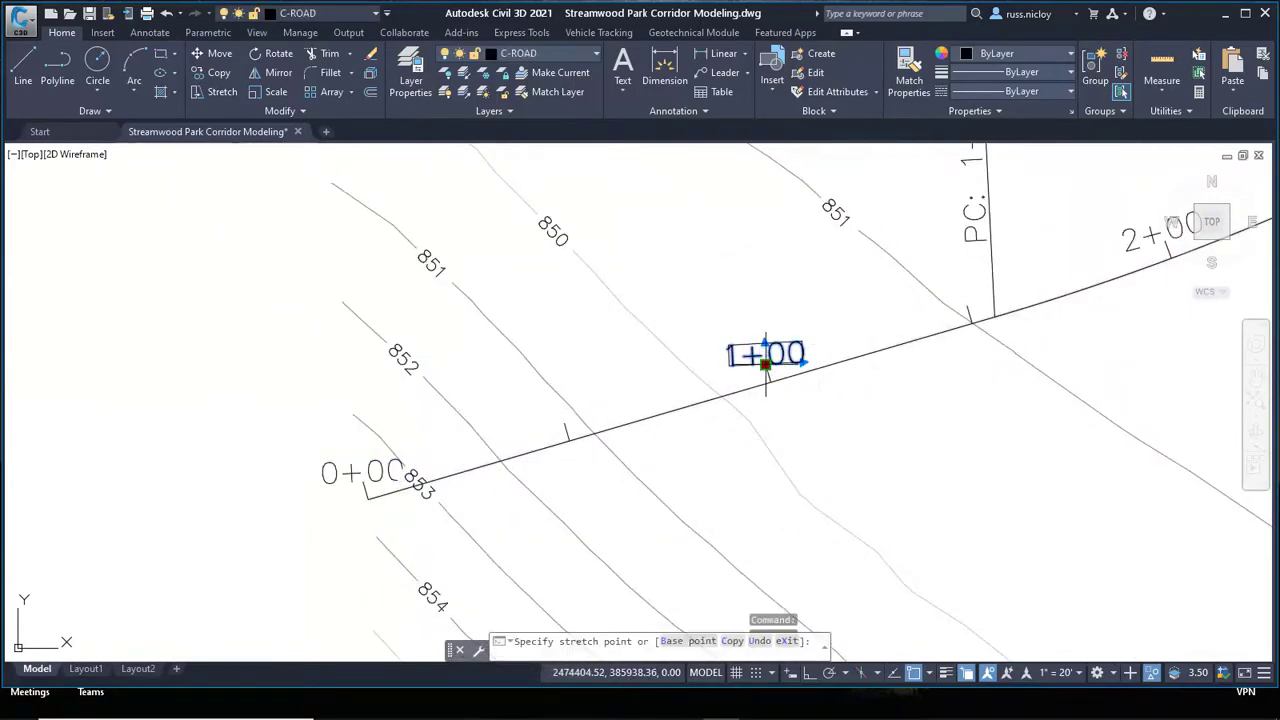
pyautogui.rightClick(766, 365)
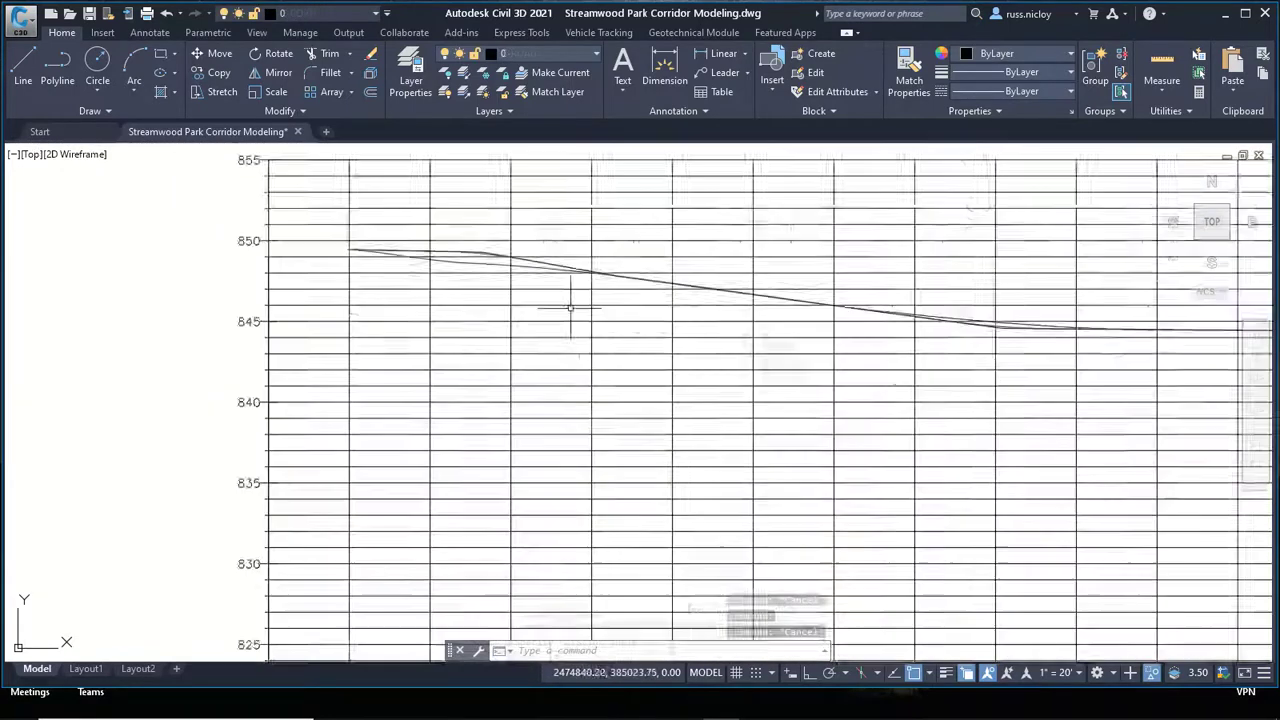
# Move the first proposed profile tangent up about 2 ft and grab the west endpoint of the next tangent.
pyautogui.scroll(3, 571, 306)
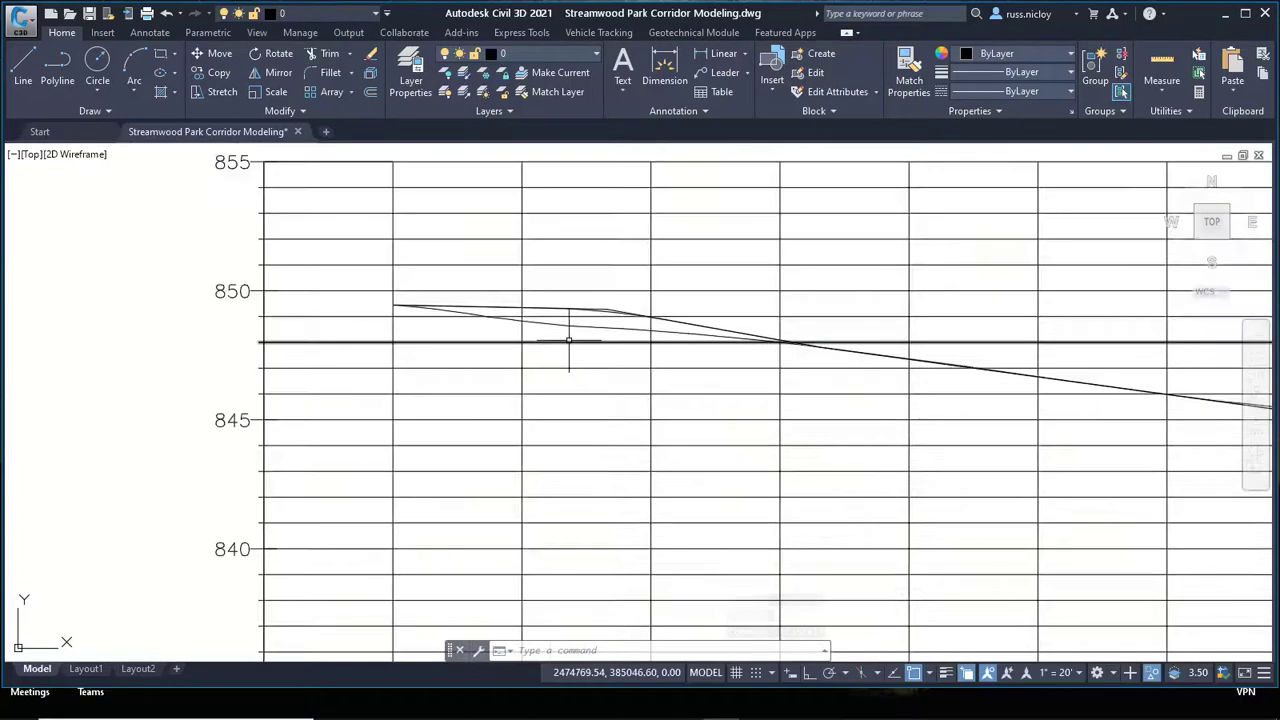
pyautogui.scroll(2, 477, 294)
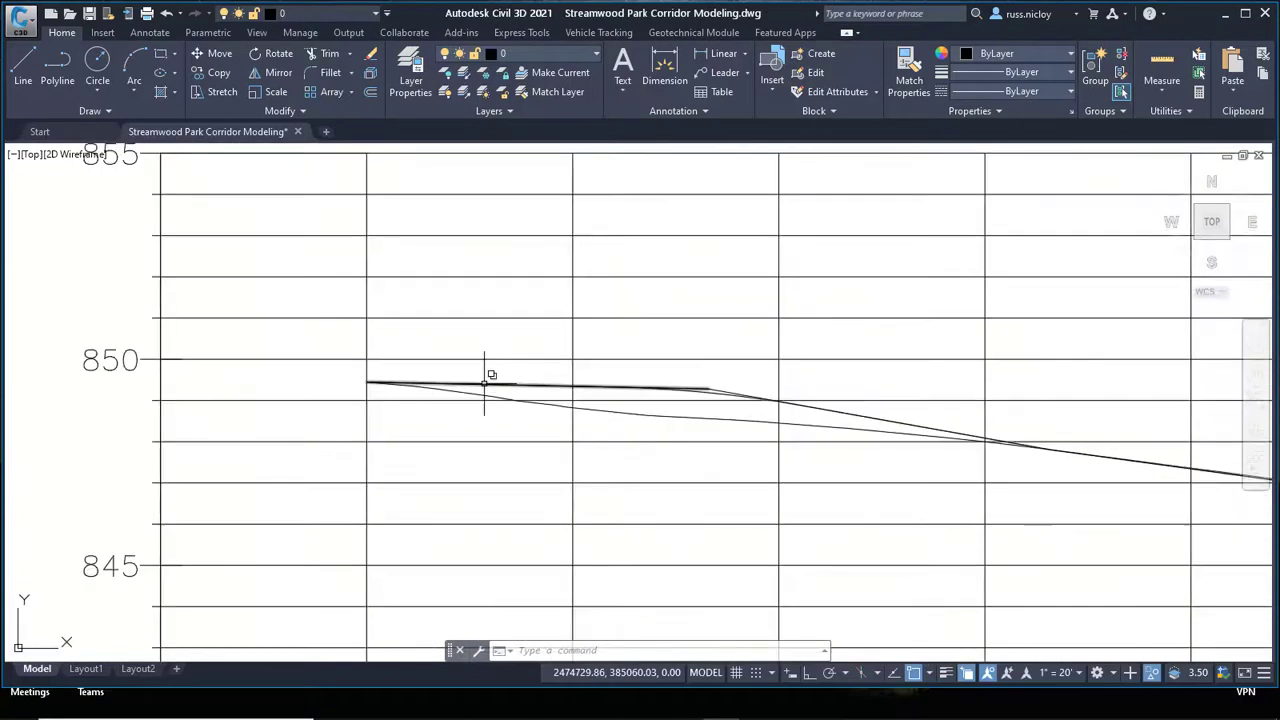
pyautogui.click(484, 382)
pyautogui.click(538, 385)
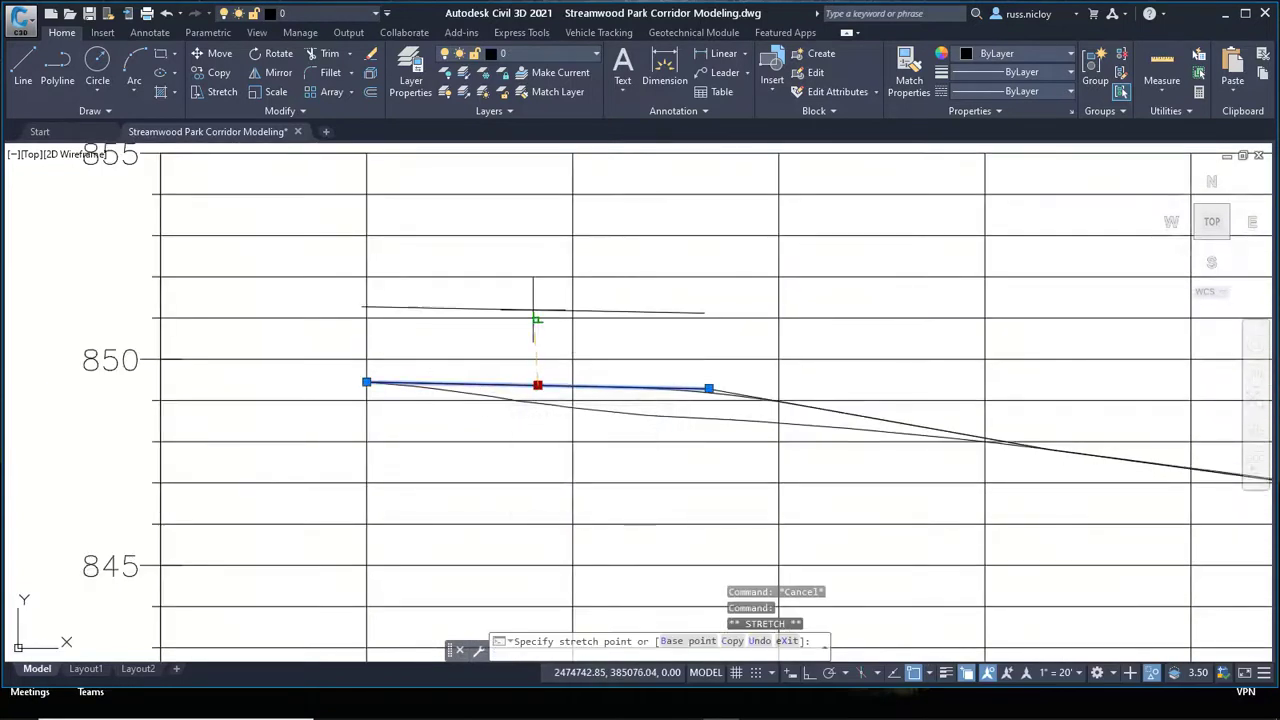
pyautogui.click(538, 300)
pyautogui.click(712, 390)
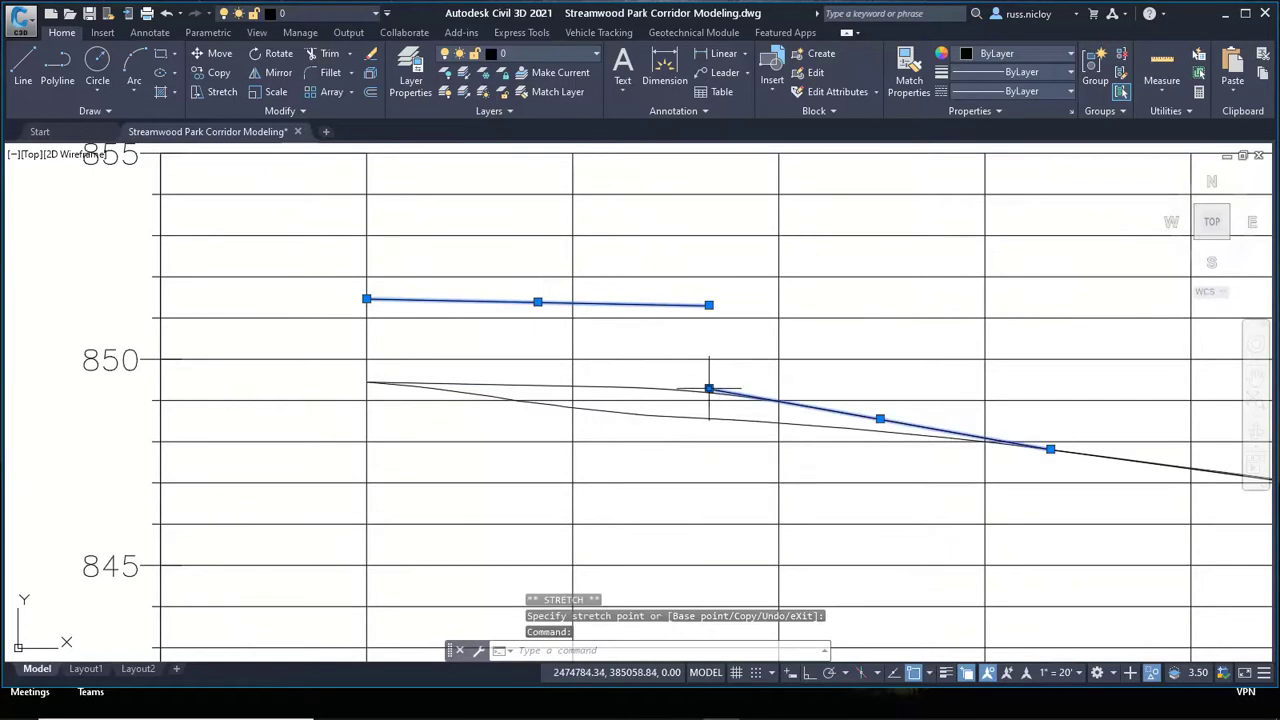
pyautogui.click(708, 388)
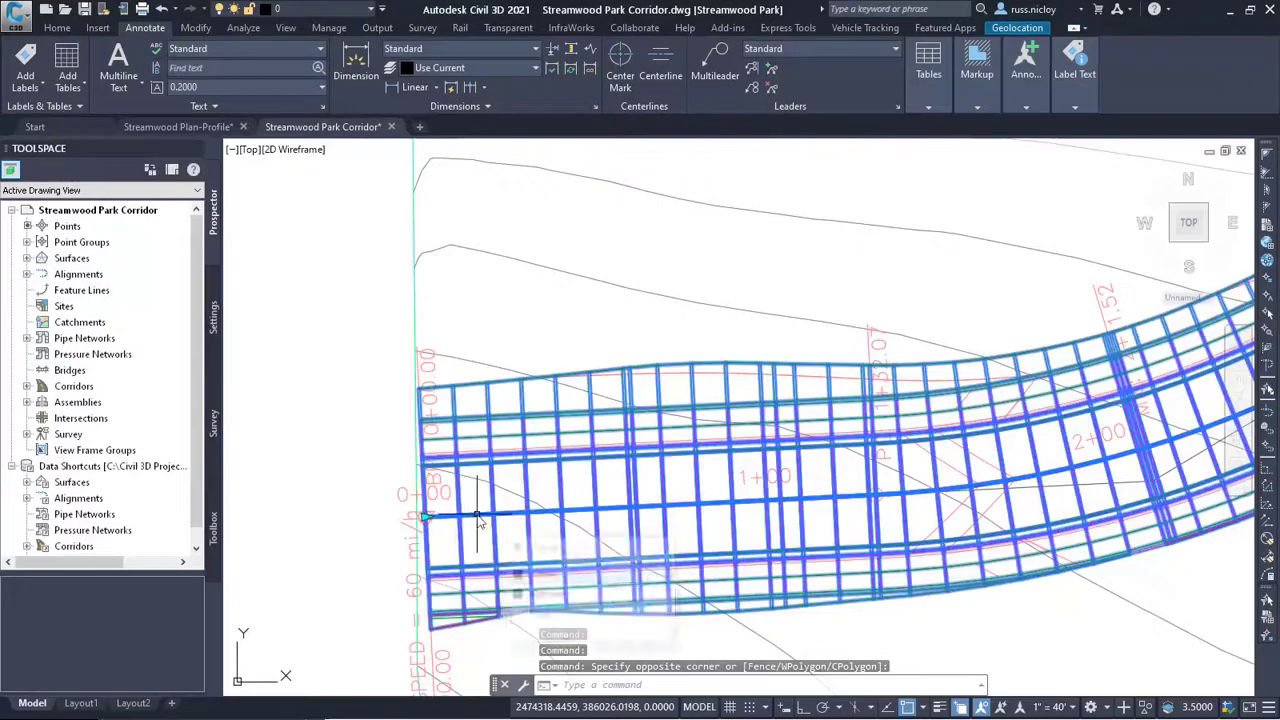
# Move the start point of the Streamwood Road CL alignment south by entering a stretch distance of 50, and dismiss the event list.
pyautogui.click(432, 516)
pyautogui.click(543, 591)
pyautogui.click(425, 517)
pyautogui.moveTo(477, 637); pyautogui.dragTo(518, 306, button='middle')
pyautogui.scroll(-4, 490, 471)
pyautogui.scroll(3, 521, 398)
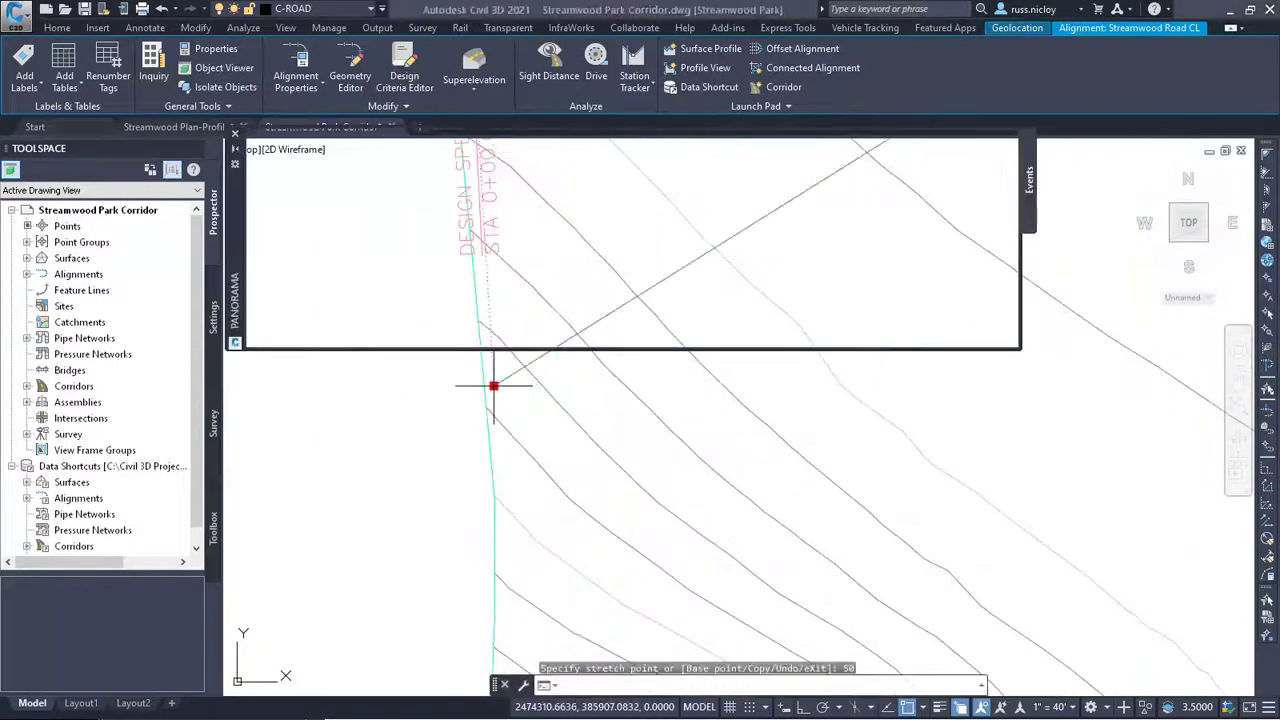
pyautogui.write('50')
pyautogui.press('Return')
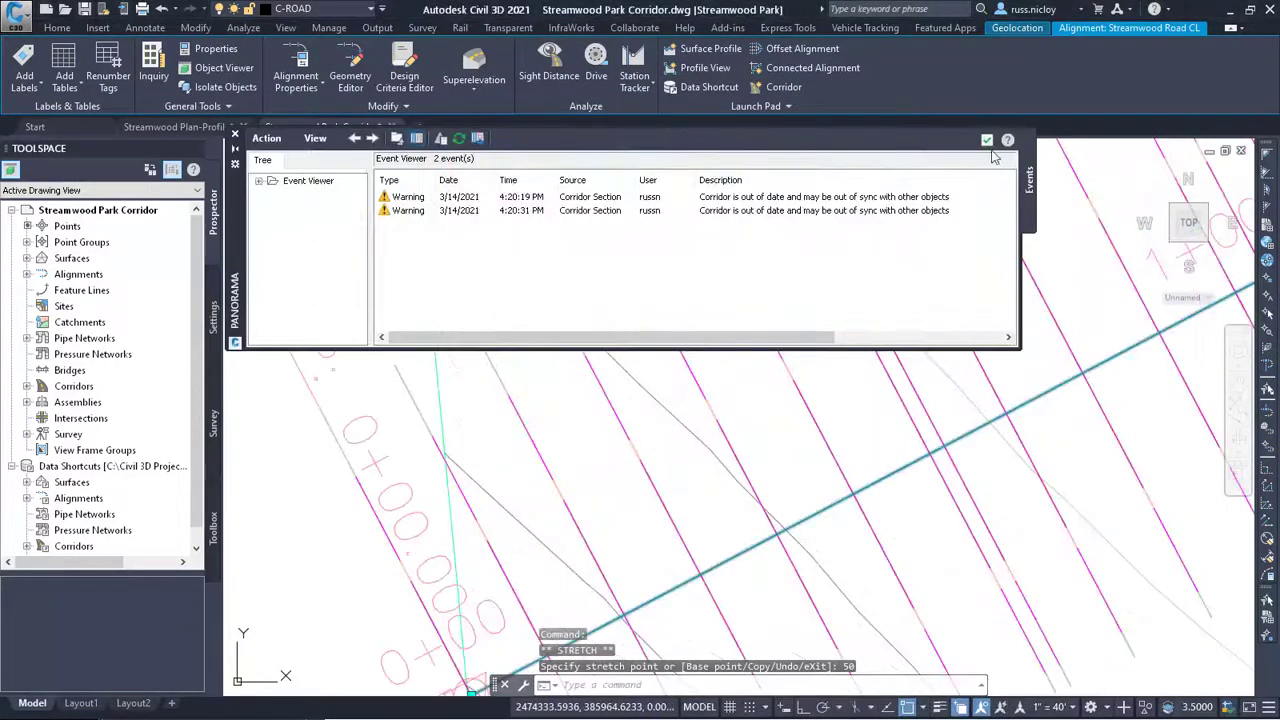
pyautogui.click(988, 140)
# Raise the start point of the proposed profile at station 0+00 to meet the existing ground profile.
pyautogui.scroll(-4, 774, 374)
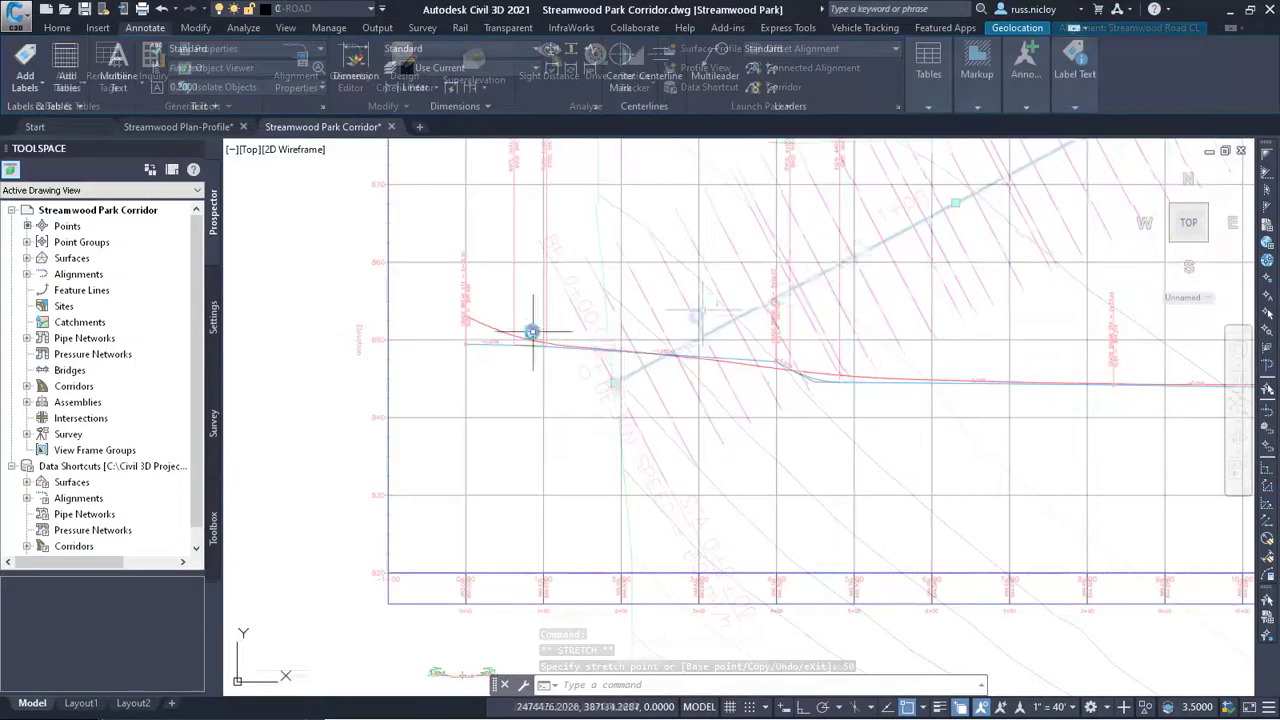
pyautogui.scroll(5, 490, 335)
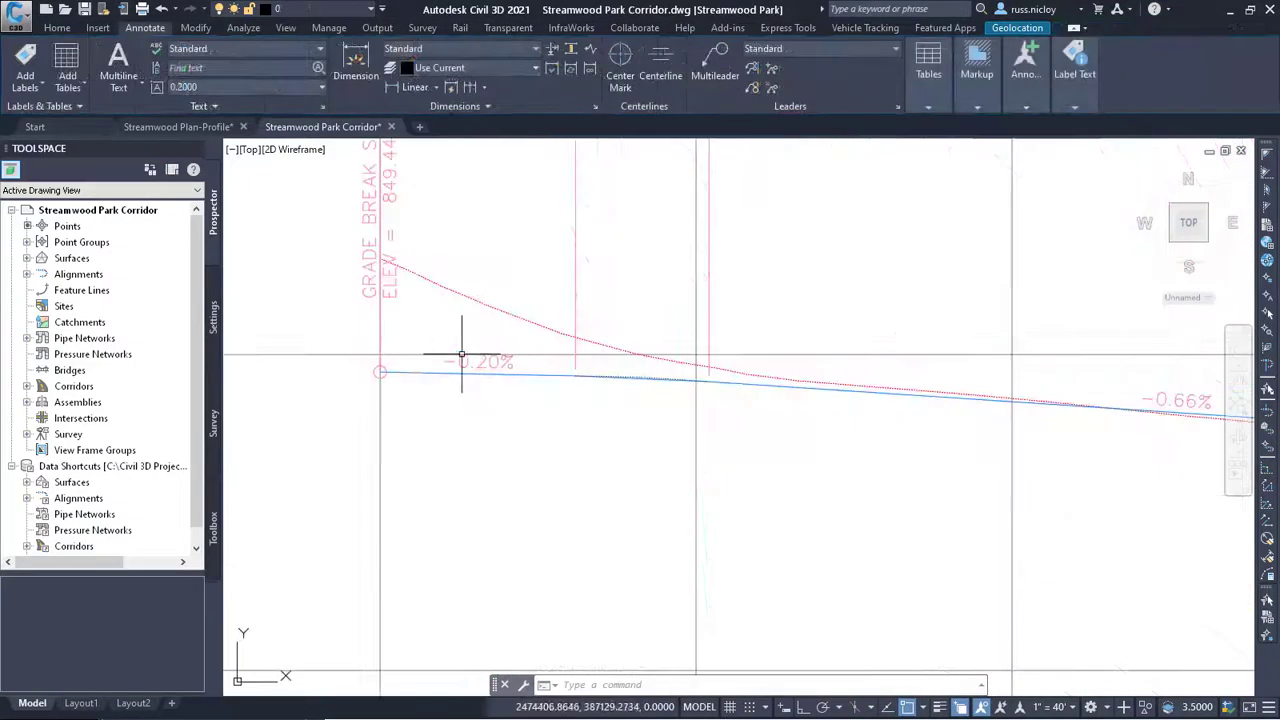
pyautogui.click(413, 373)
pyautogui.scroll(4, 646, 400)
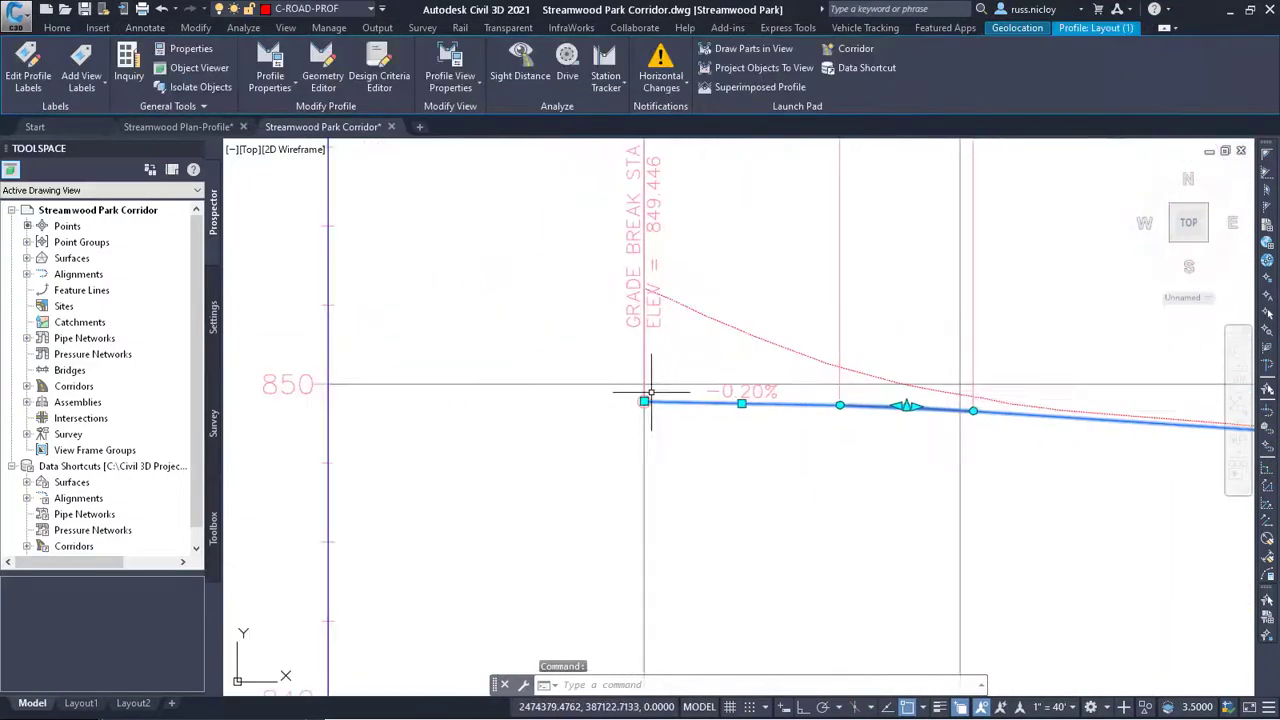
pyautogui.click(647, 410)
pyautogui.moveTo(708, 246); pyautogui.dragTo(748, 486, button='middle')
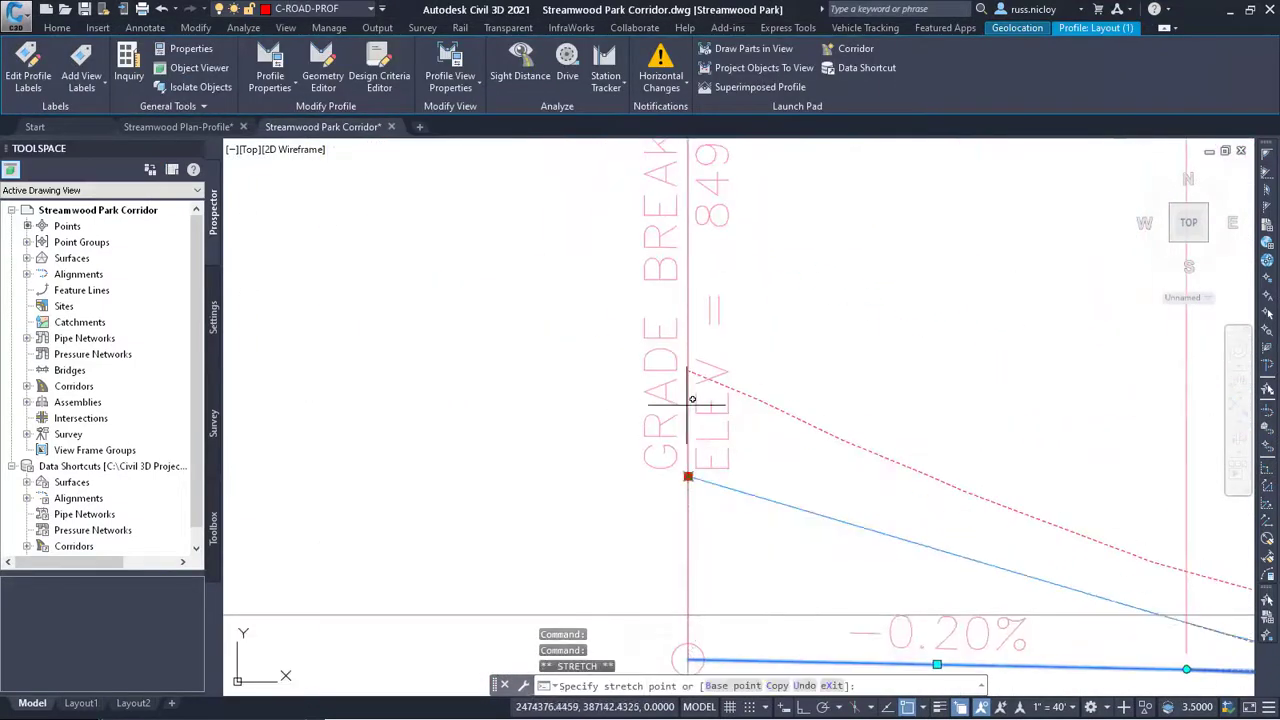
pyautogui.click(688, 371)
pyautogui.scroll(-3, 688, 390)
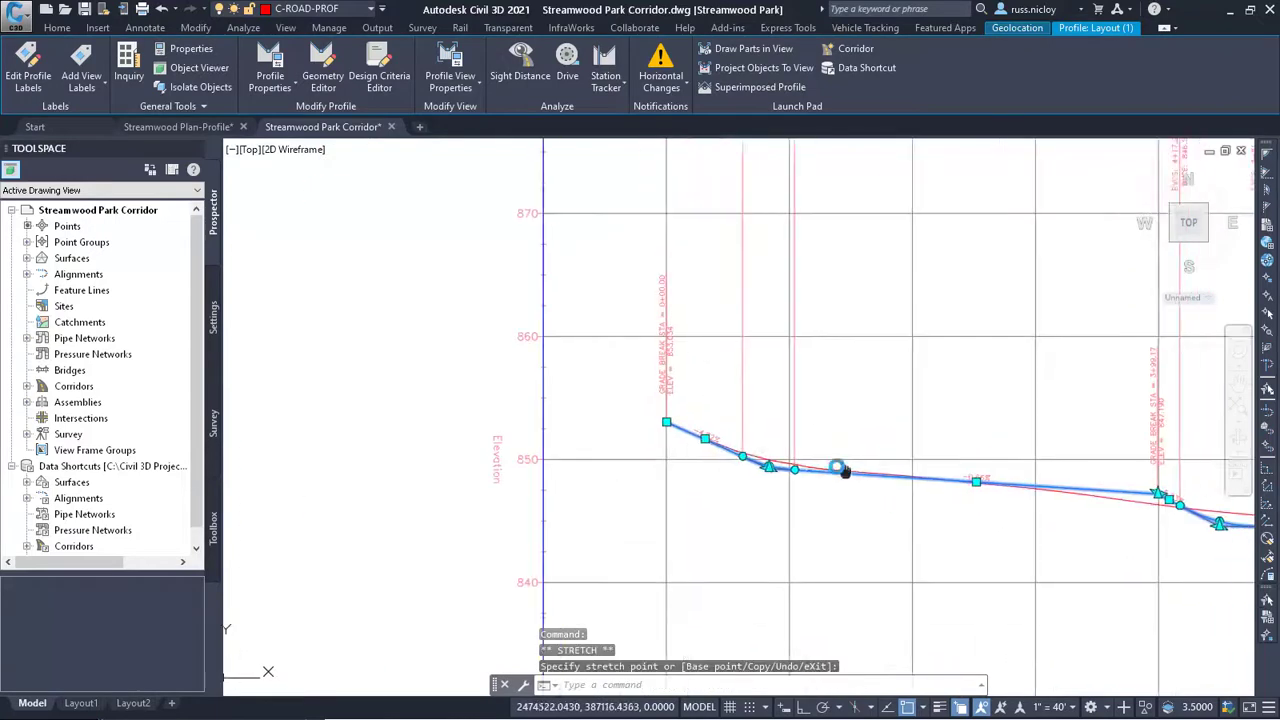
pyautogui.scroll(3, 688, 430)
pyautogui.click(688, 432)
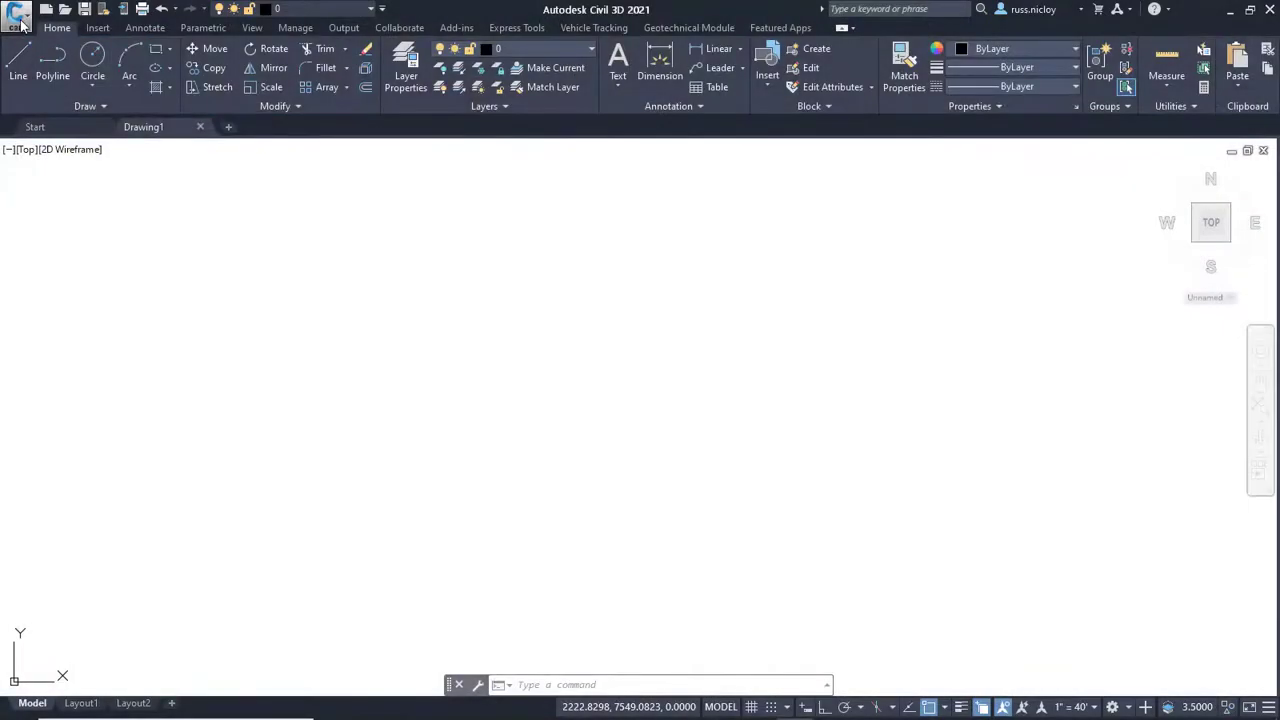
# Create a new drawing from the acad.dwt template in the AutoCAD Template folder.
pyautogui.click(18, 18)
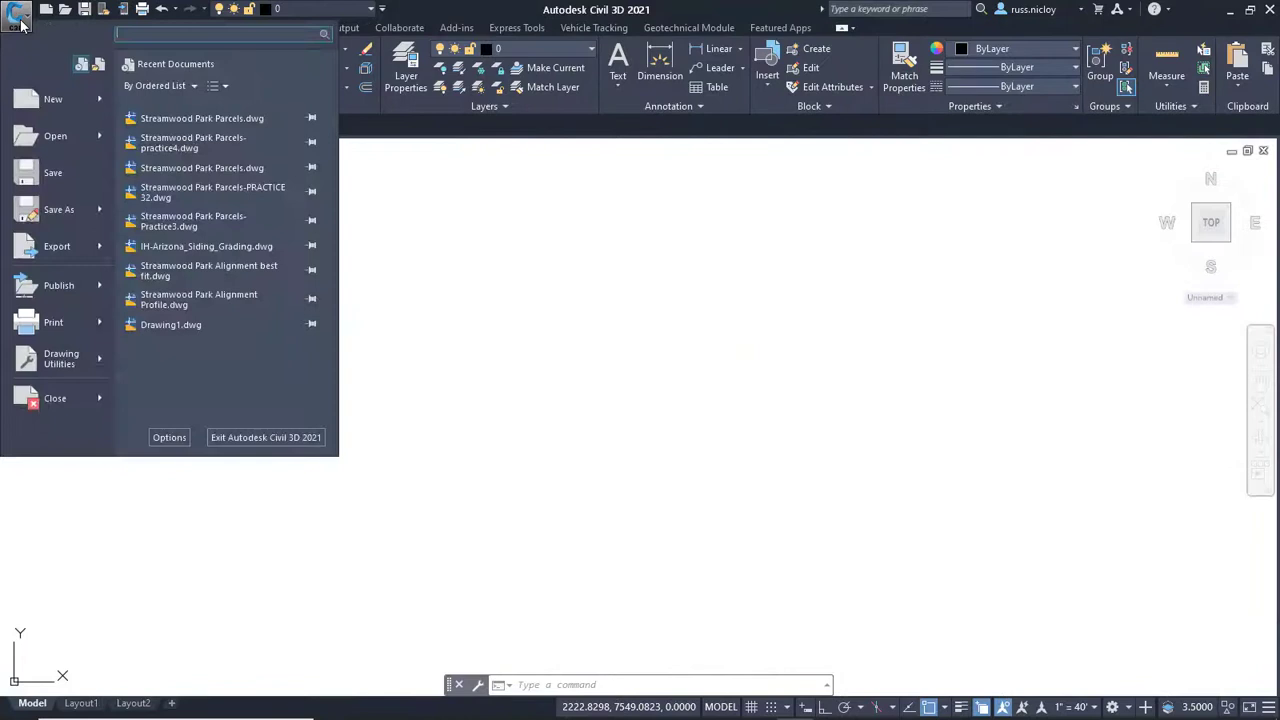
pyautogui.click(29, 103)
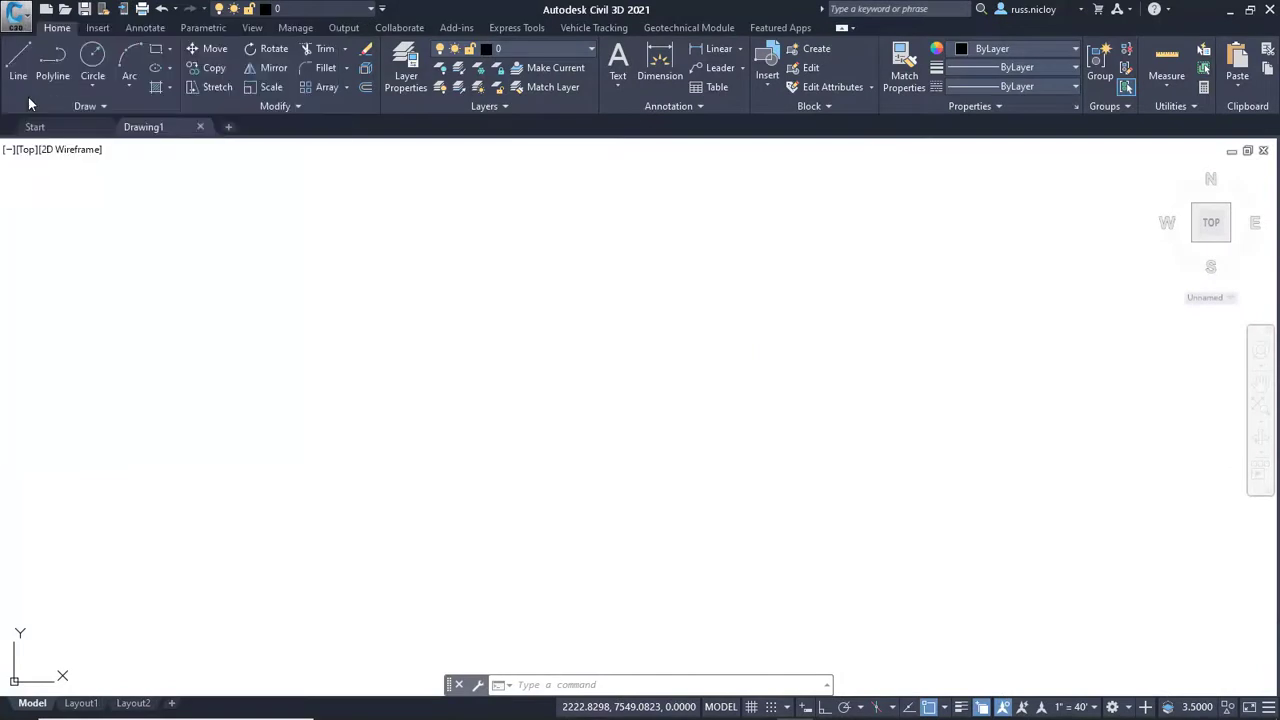
pyautogui.doubleClick(140, 229)
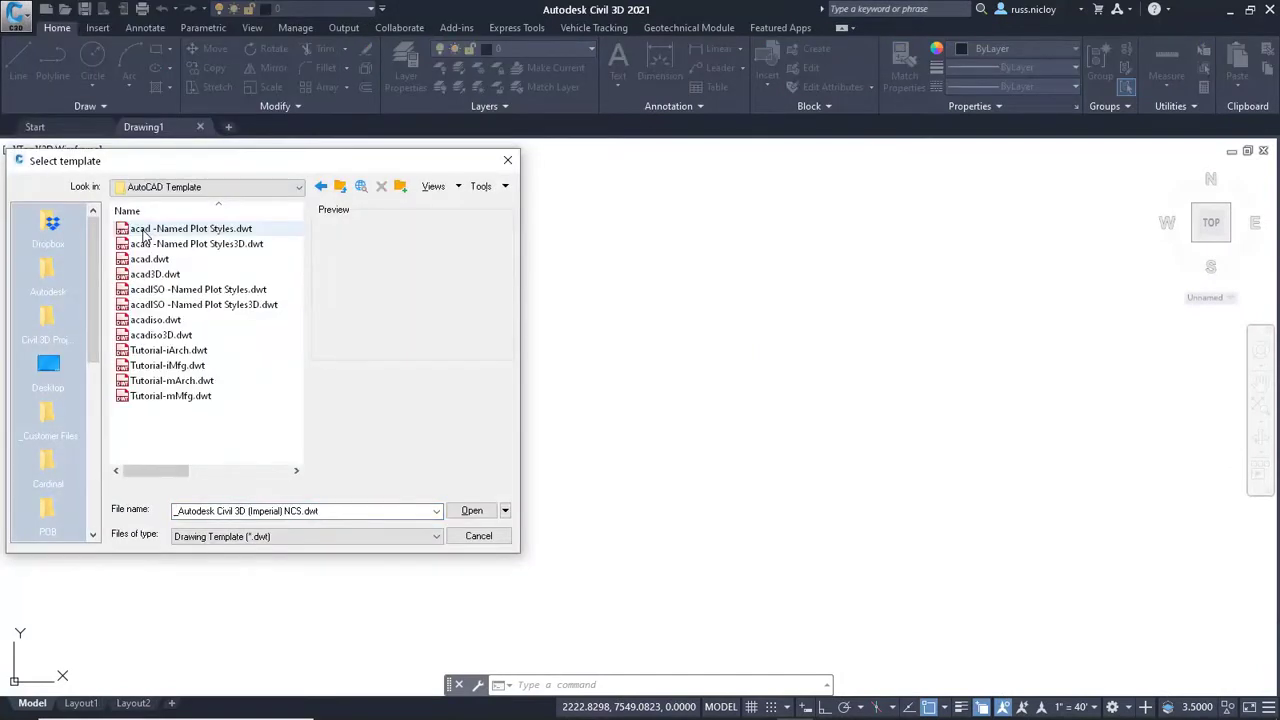
pyautogui.click(152, 259)
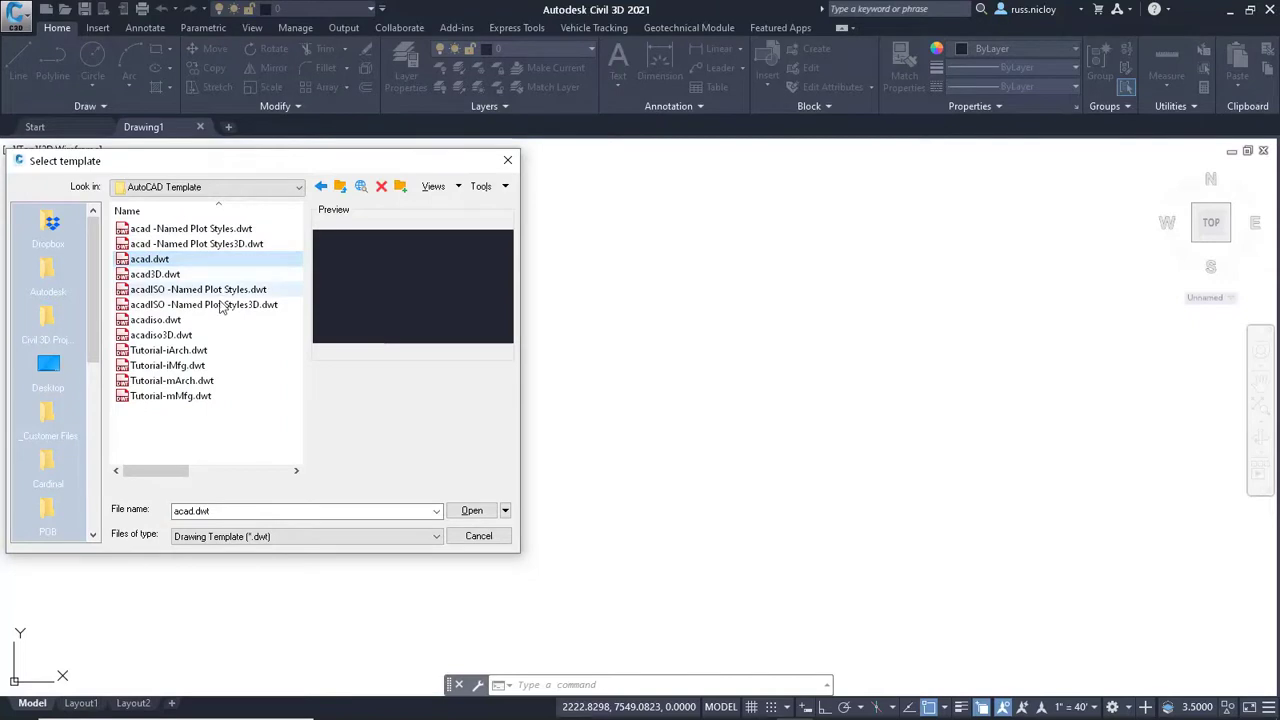
pyautogui.click(472, 511)
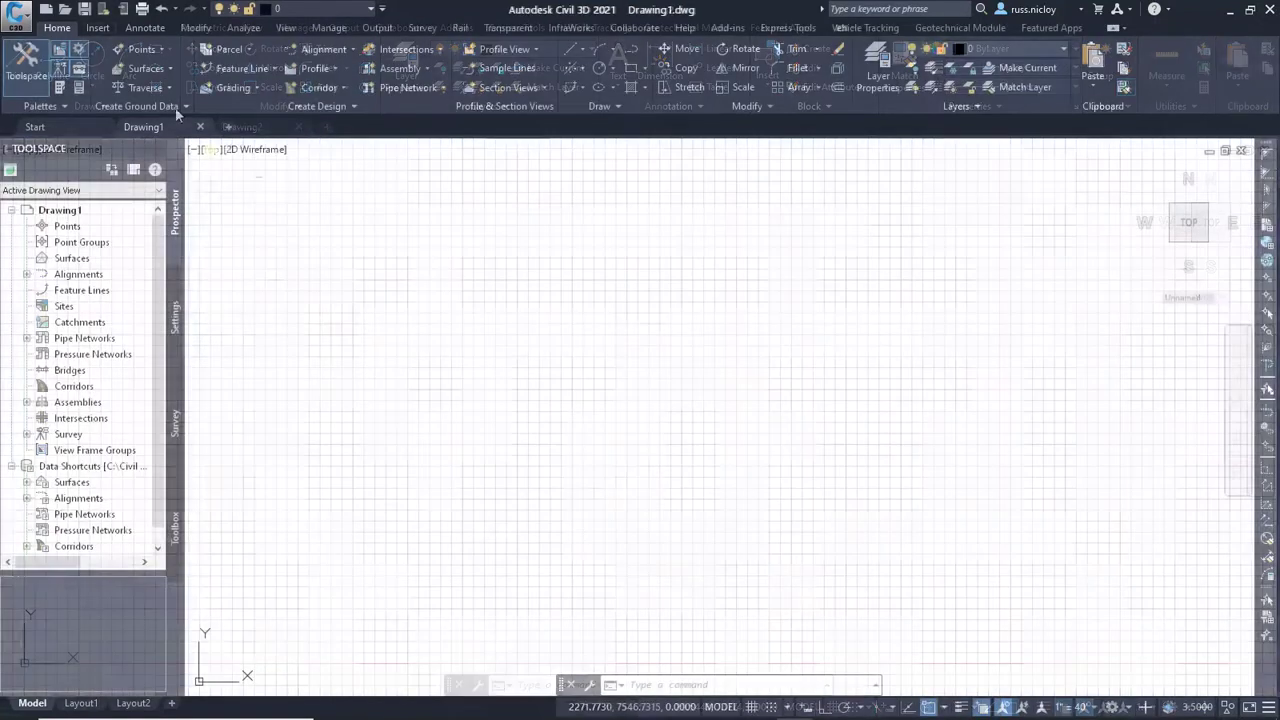
# Create another new drawing from the _Autodesk Civil 3D (Imperial) NCS.dwt template.
pyautogui.click(20, 16)
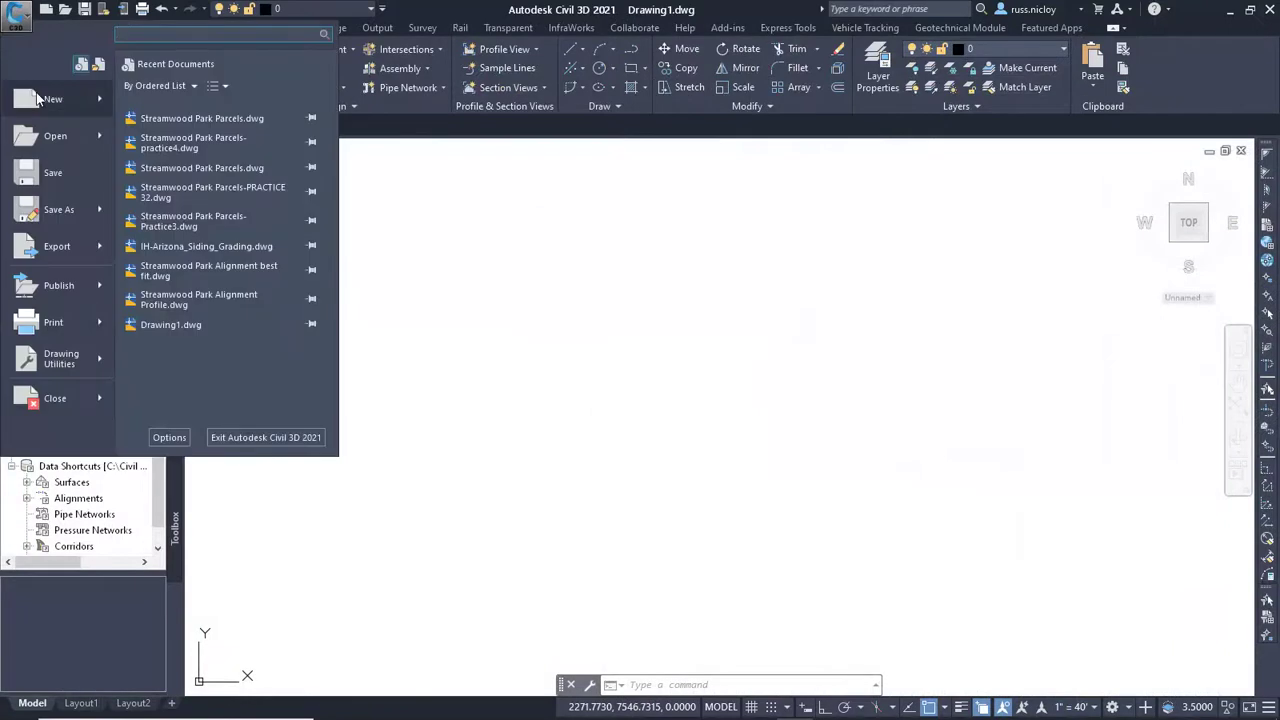
pyautogui.click(38, 98)
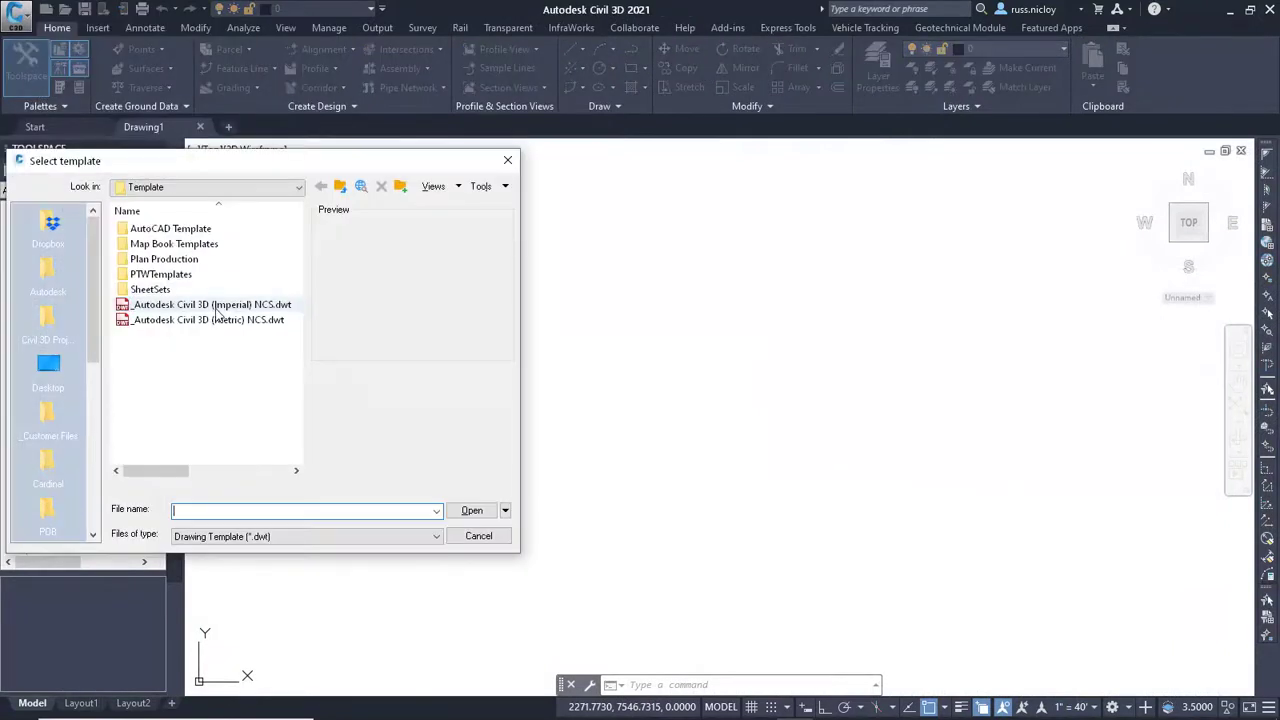
pyautogui.doubleClick(210, 305)
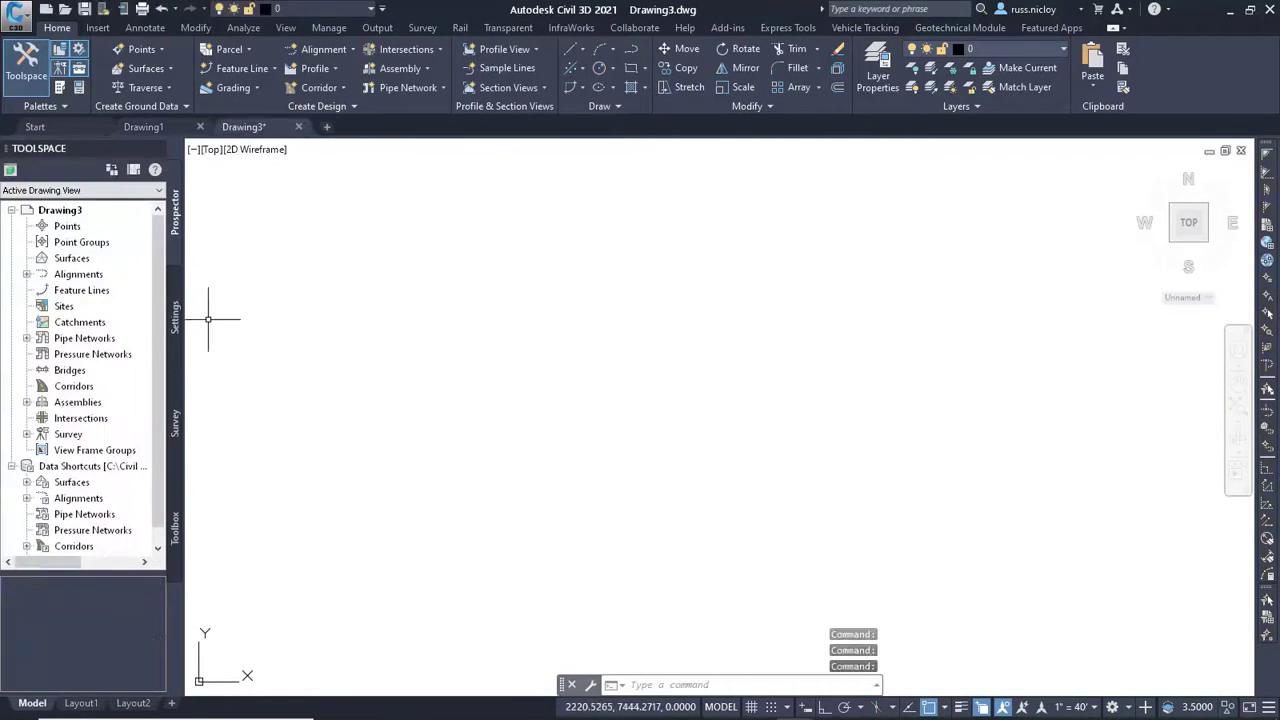
# Examine the Surface, Parcel and Alignment settings collections in the new drawing, including the surface styles and alignment styles.
pyautogui.click(177, 318)
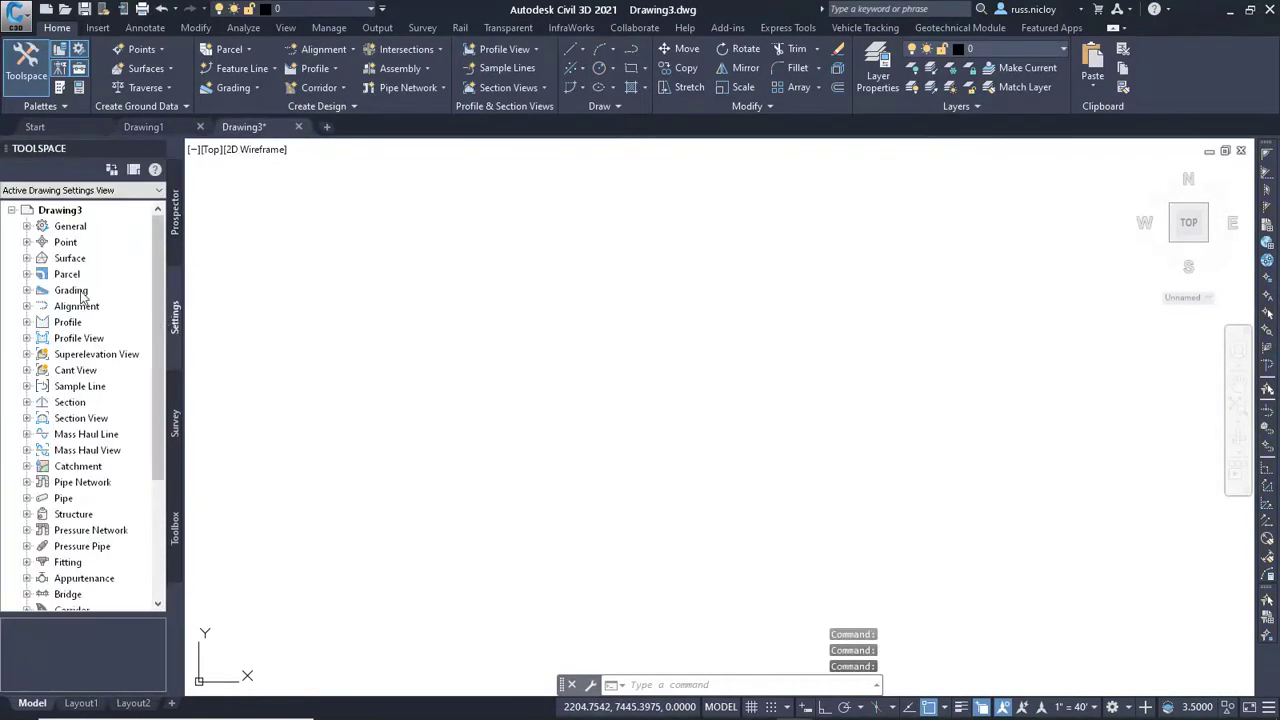
pyautogui.click(26, 258)
pyautogui.click(41, 274)
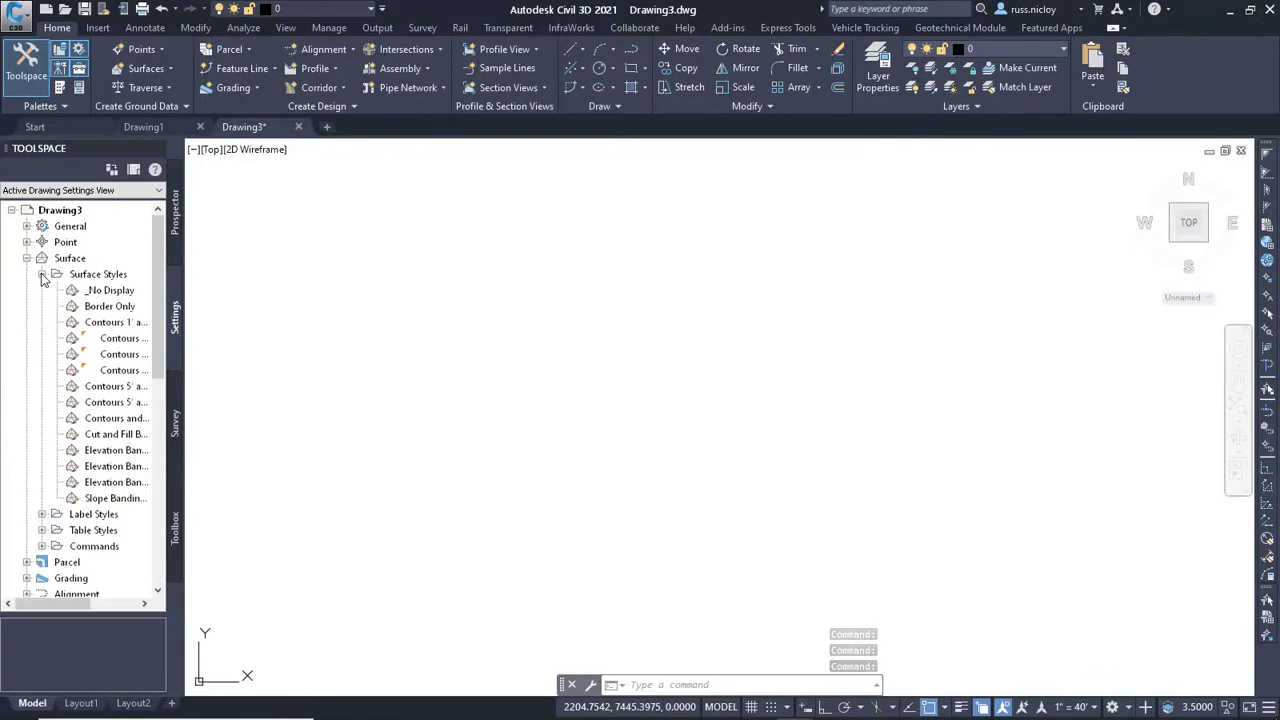
pyautogui.click(41, 274)
pyautogui.click(27, 338)
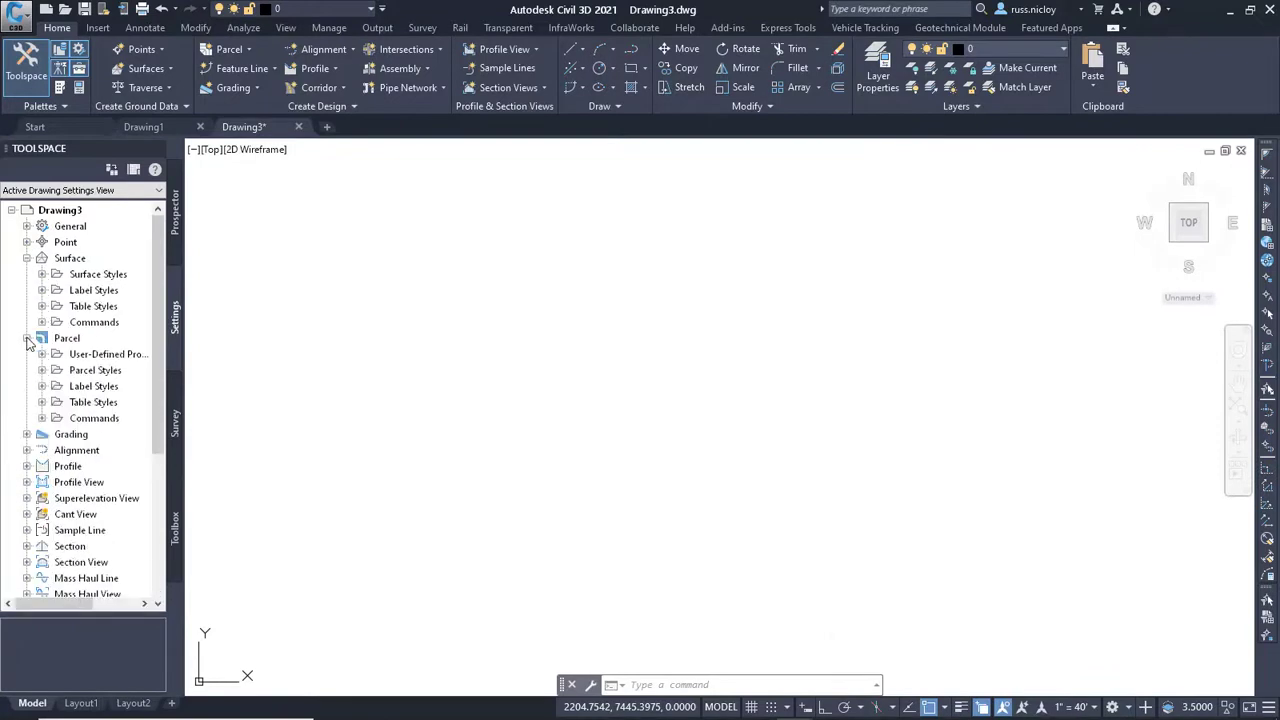
pyautogui.click(27, 338)
pyautogui.click(26, 370)
pyautogui.click(42, 386)
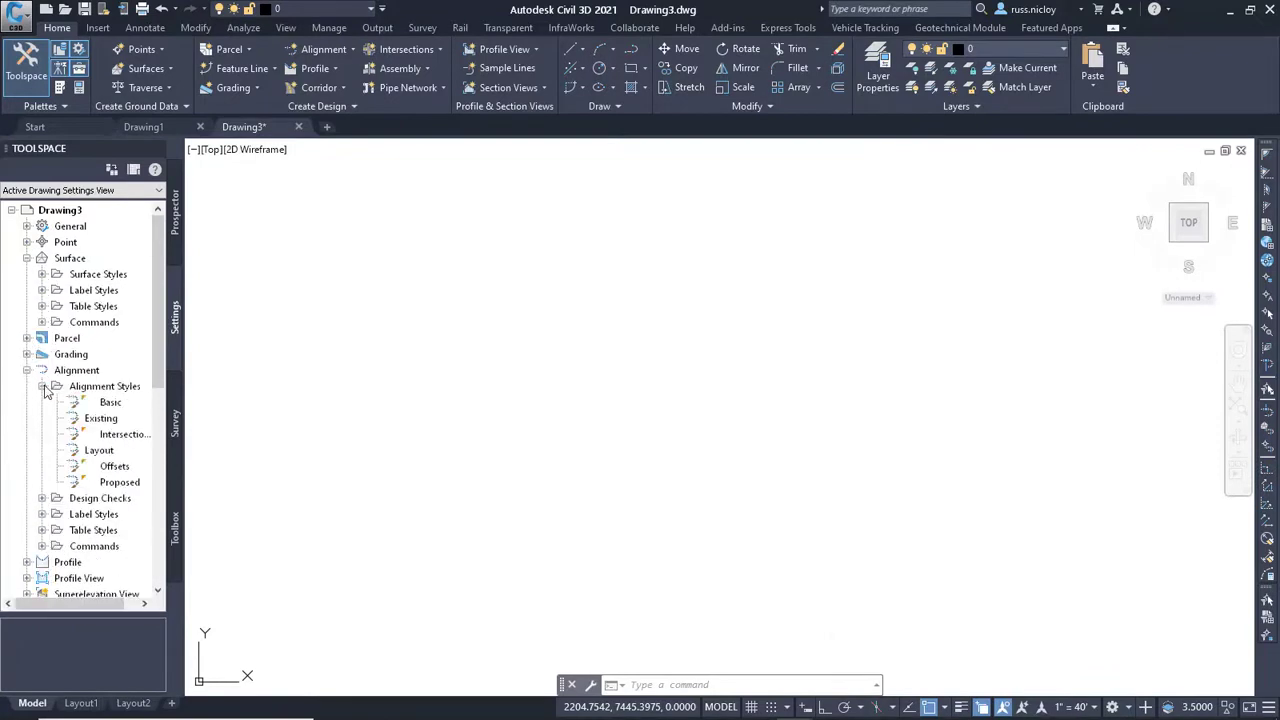
pyautogui.click(42, 386)
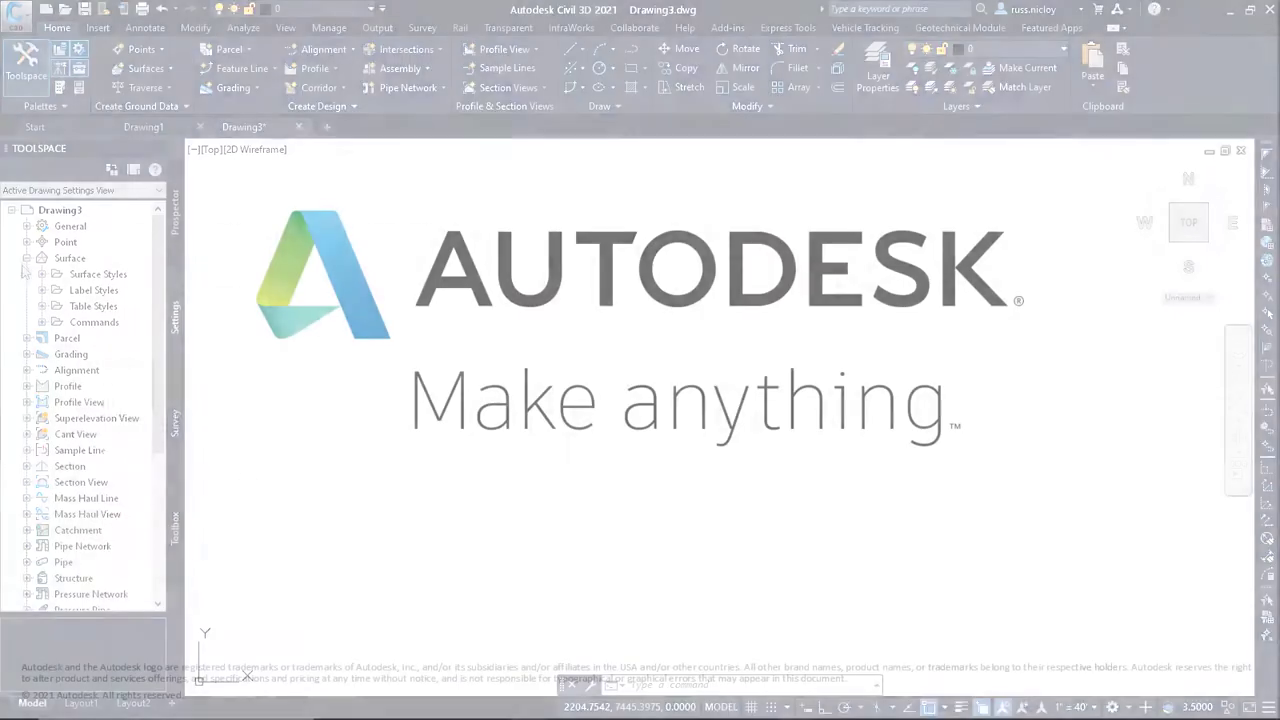